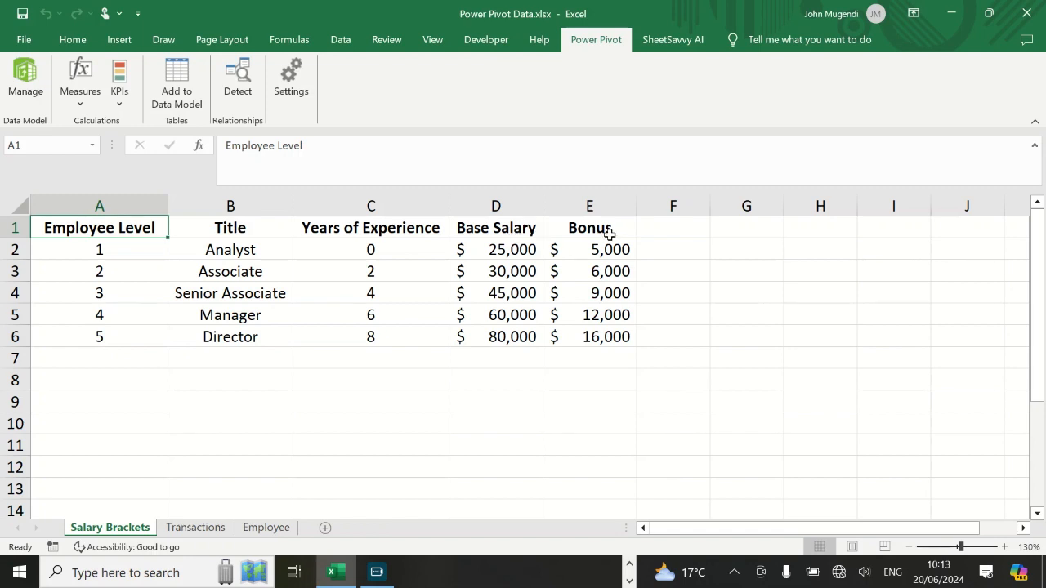
# Review the column headers and data on the Salary Brackets, Transactions and Employee sheets
pyautogui.click(189, 529)
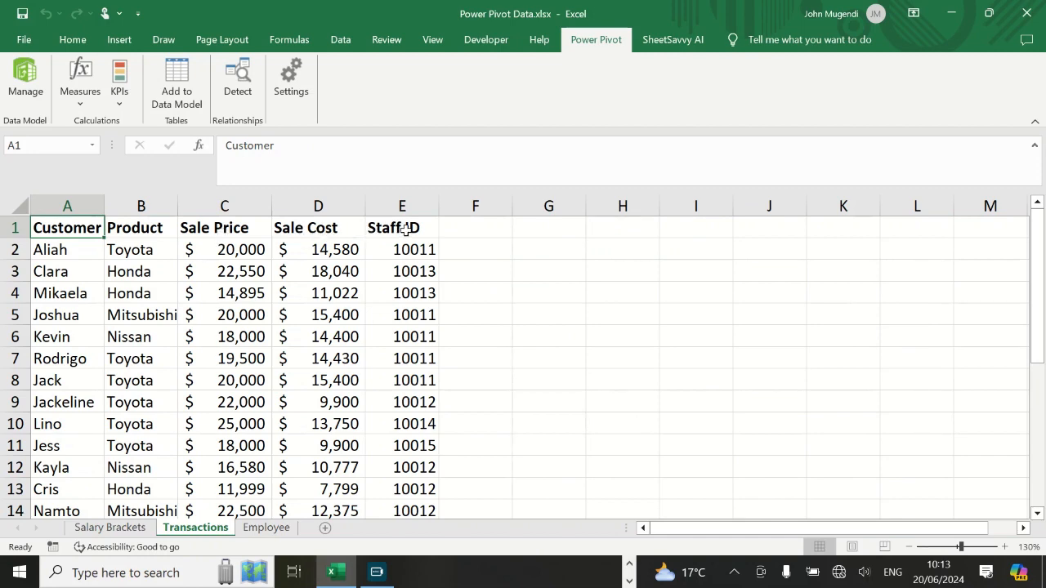
pyautogui.click(273, 527)
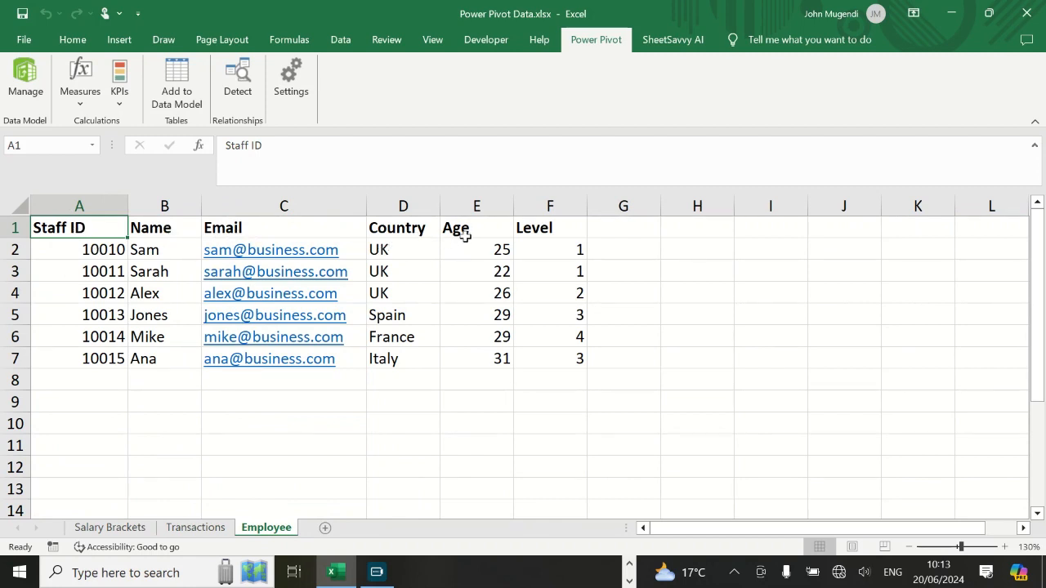
pyautogui.click(553, 233)
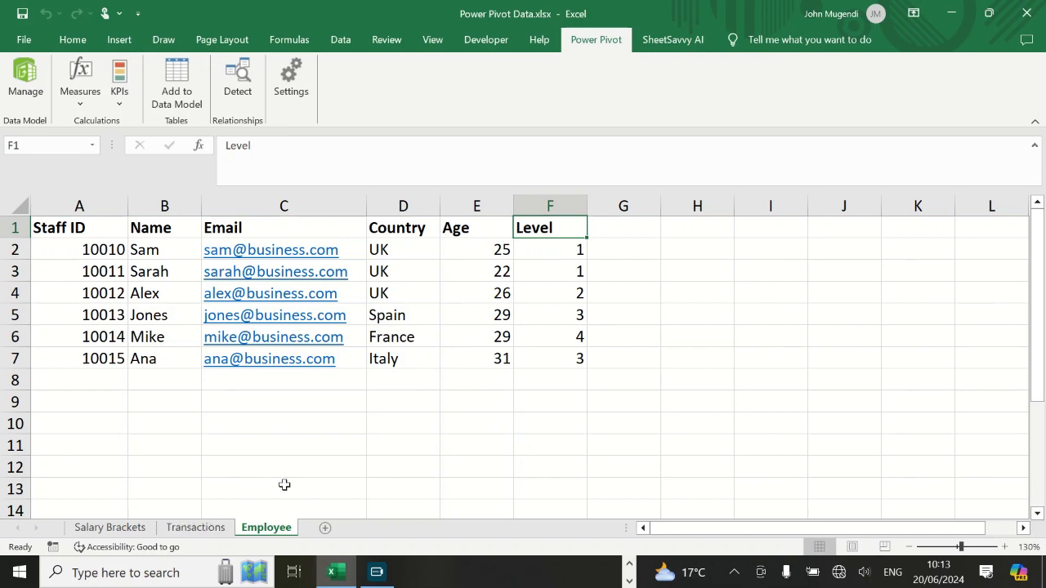
pyautogui.click(206, 528)
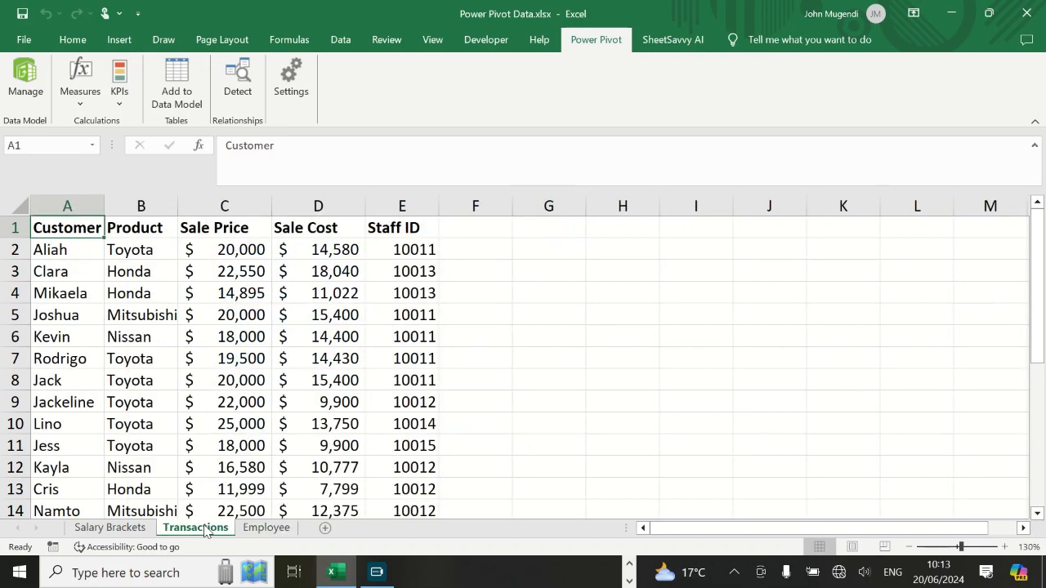
pyautogui.click(112, 528)
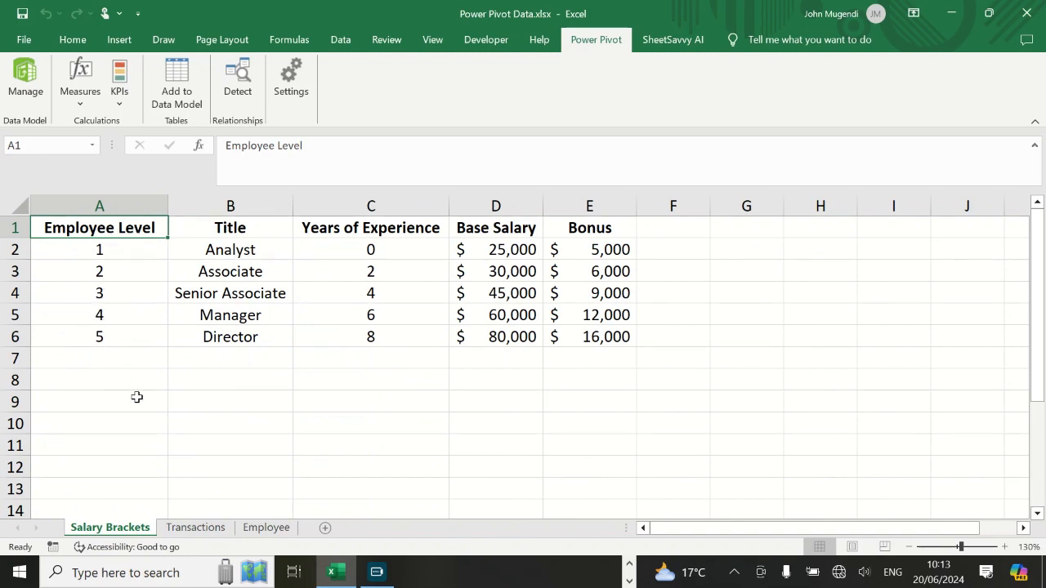
pyautogui.click(196, 528)
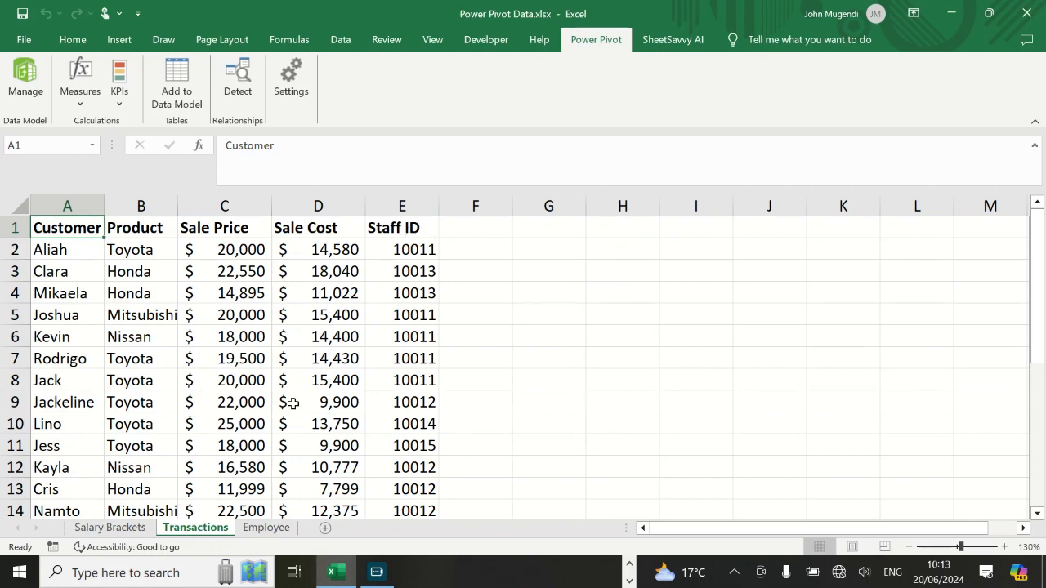
pyautogui.click(266, 528)
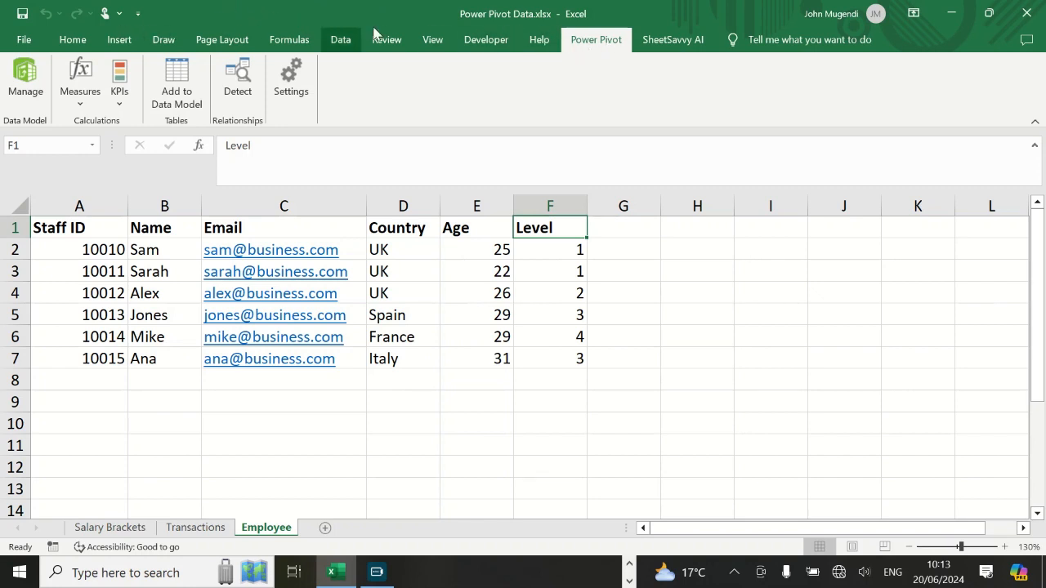
# Check in the COM add-ins list that Microsoft Power Pivot for Excel is enabled, and view the Power Pivot tools
pyautogui.click(25, 40)
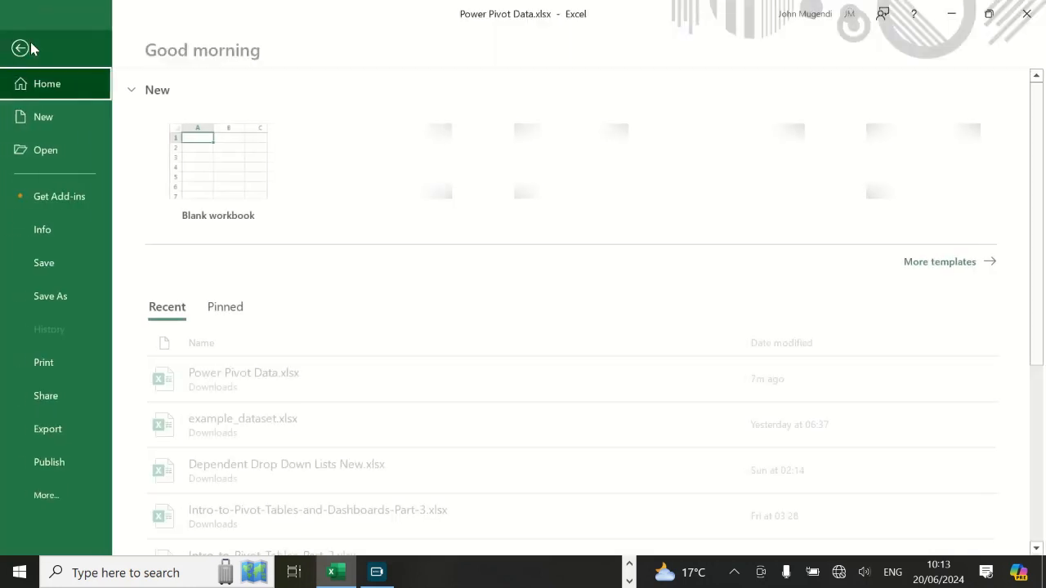
pyautogui.click(51, 501)
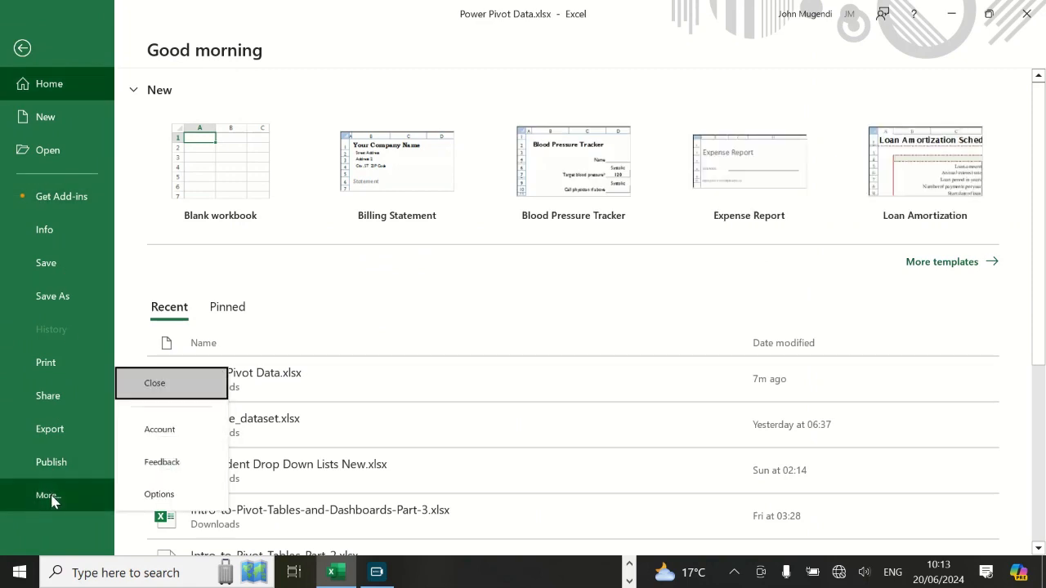
pyautogui.click(169, 496)
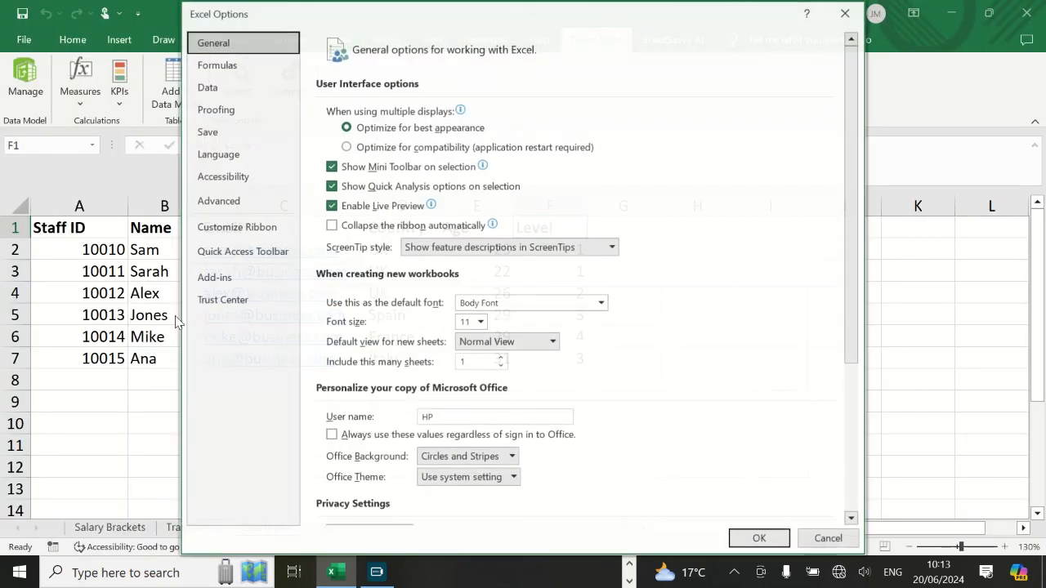
pyautogui.click(227, 280)
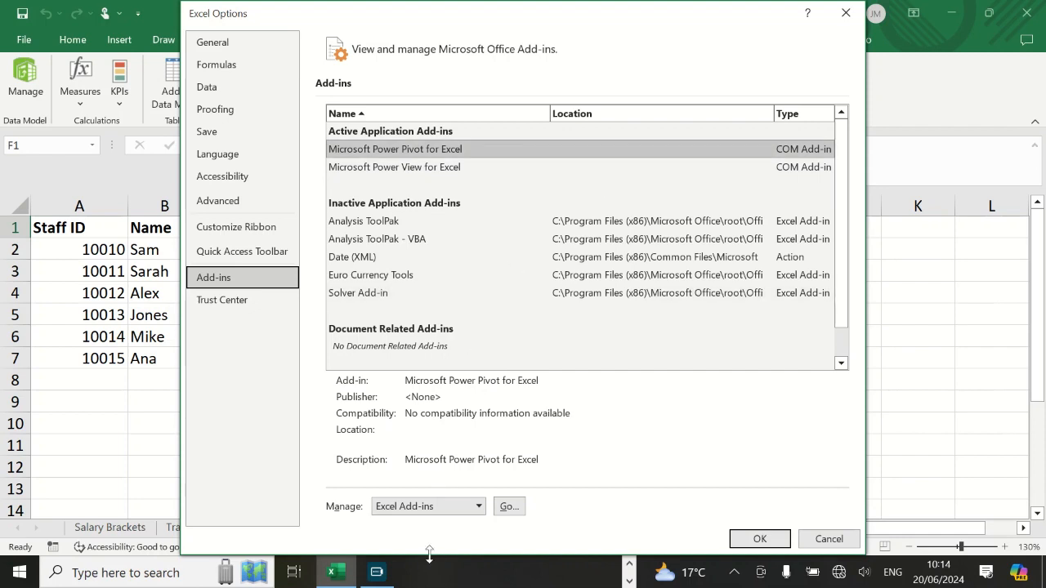
pyautogui.click(478, 507)
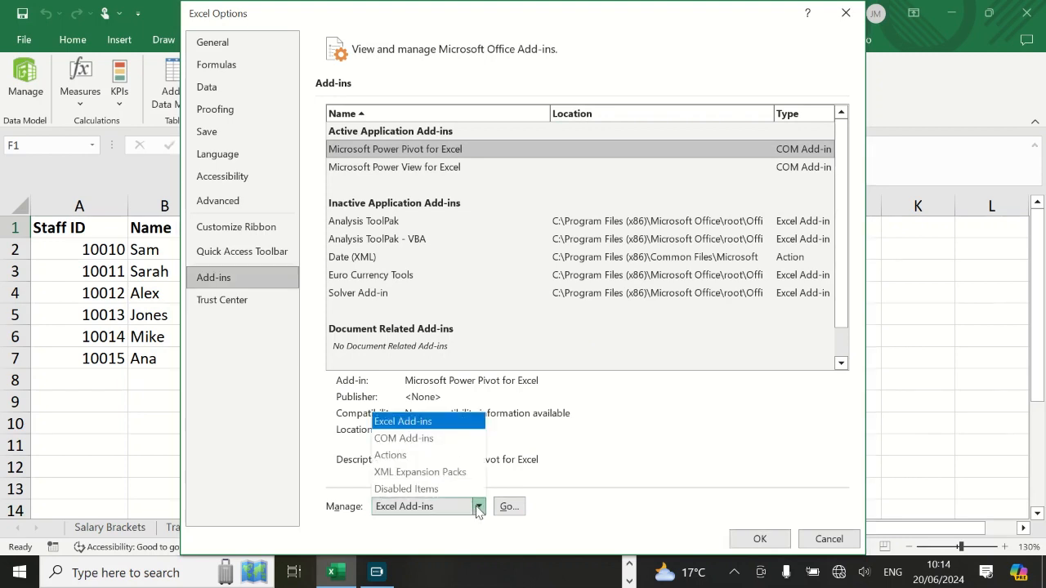
pyautogui.click(448, 439)
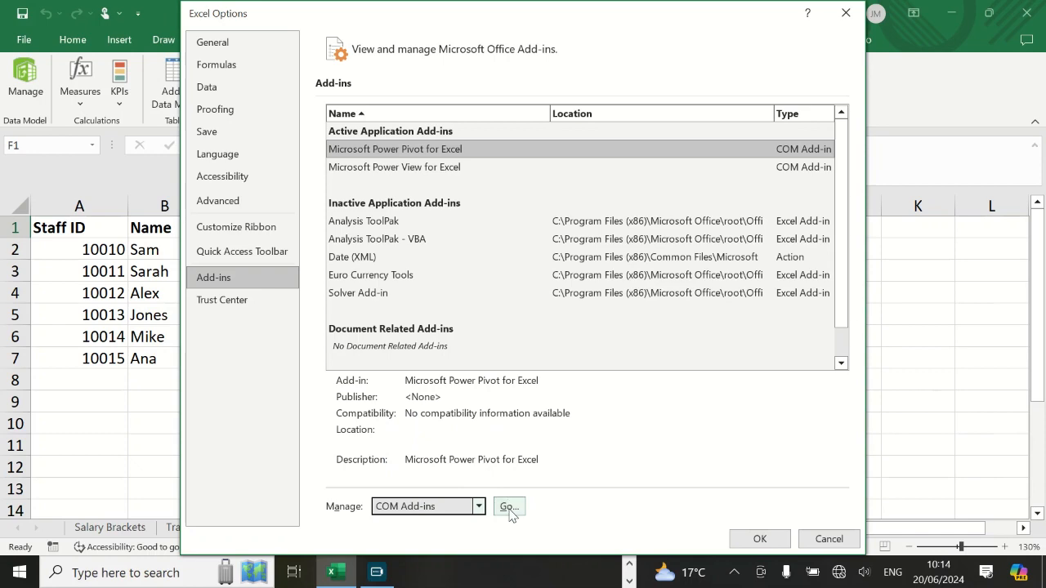
pyautogui.click(508, 507)
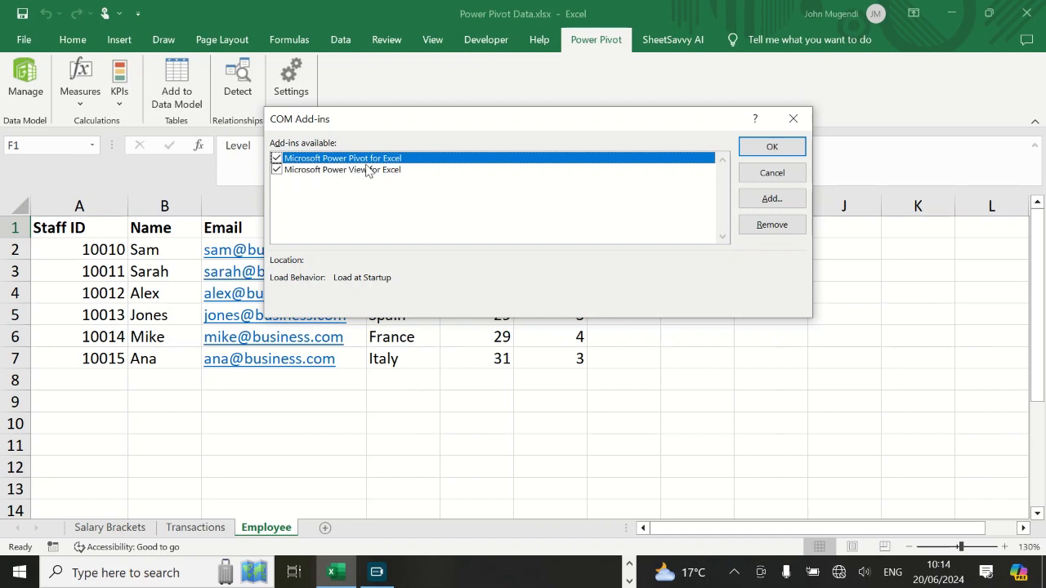
pyautogui.click(772, 148)
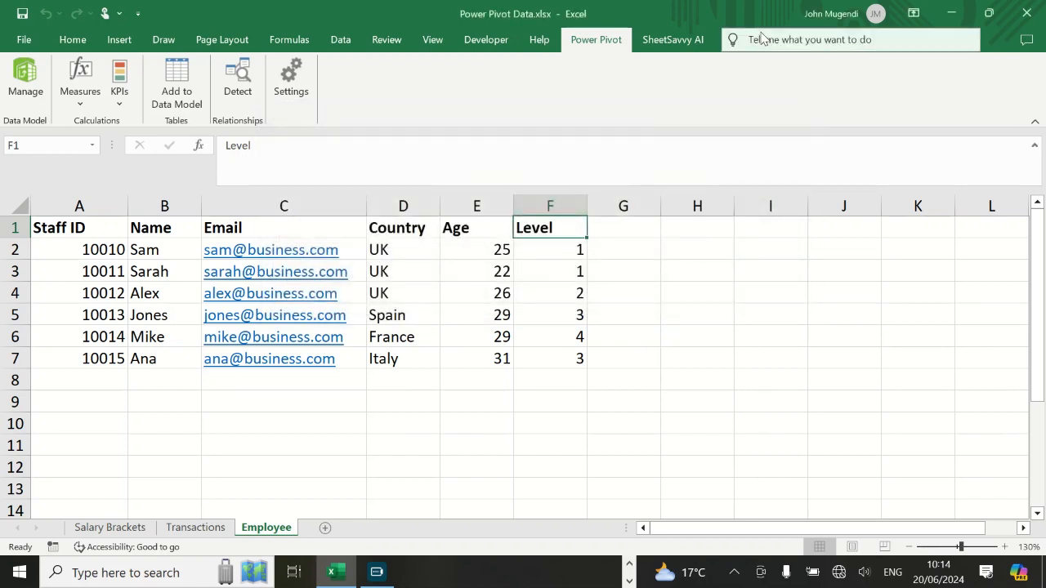
pyautogui.click(72, 41)
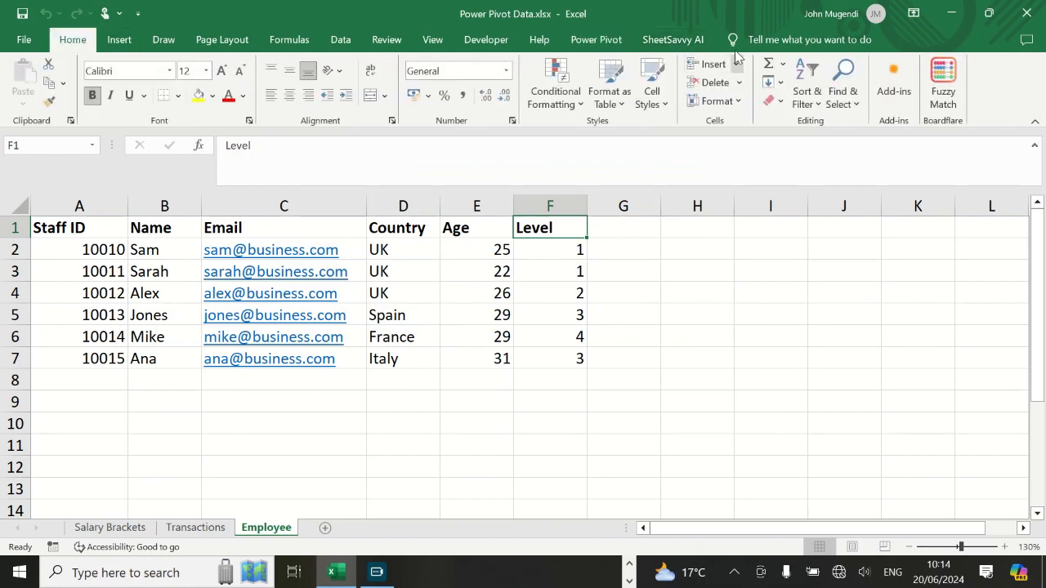
pyautogui.click(603, 43)
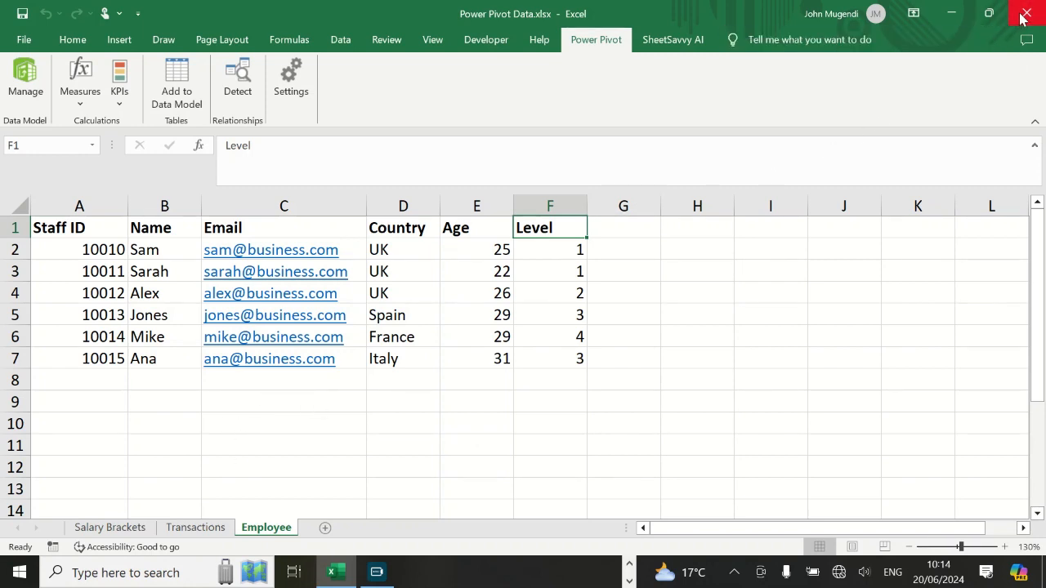
# Find Excel through the Windows search, launch it and create a blank workbook
pyautogui.click(109, 571)
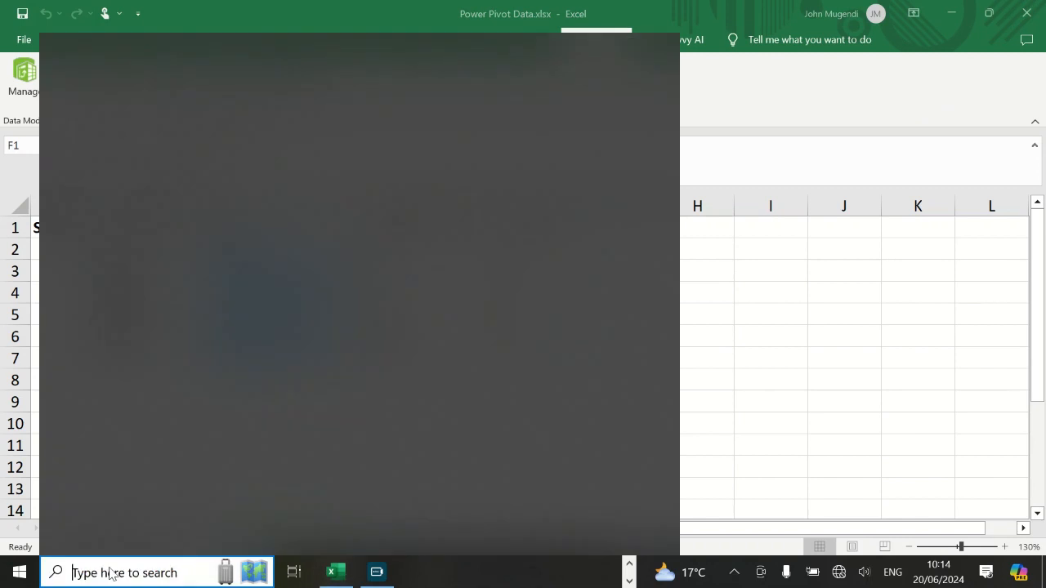
pyautogui.write('x')
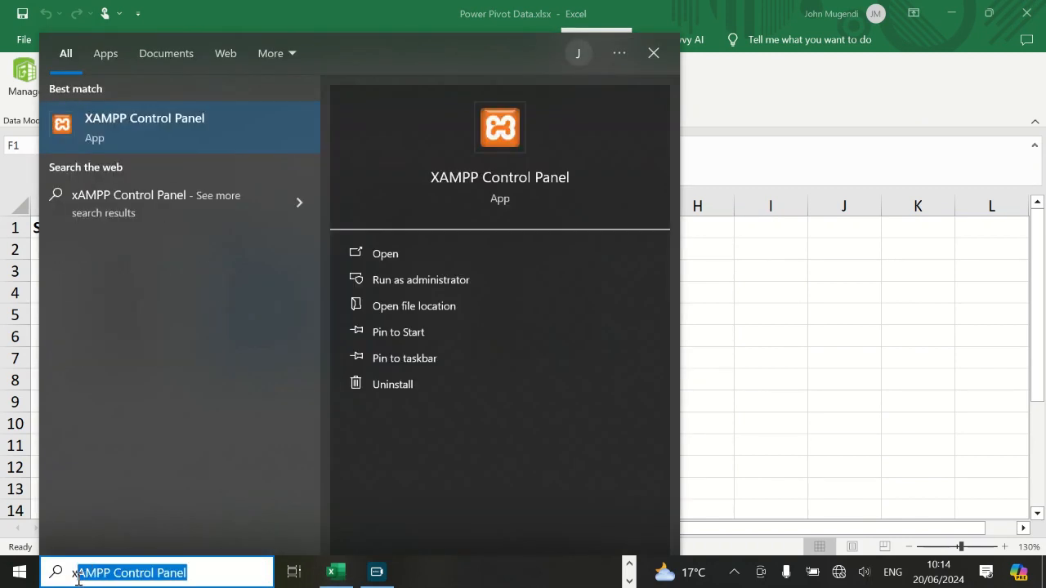
pyautogui.write('ex')
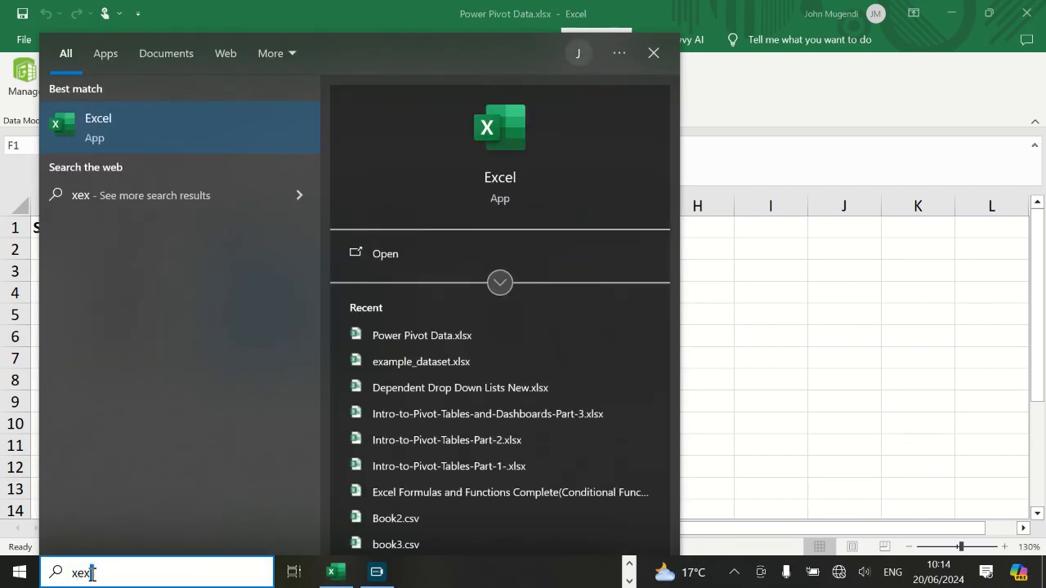
pyautogui.click(180, 121)
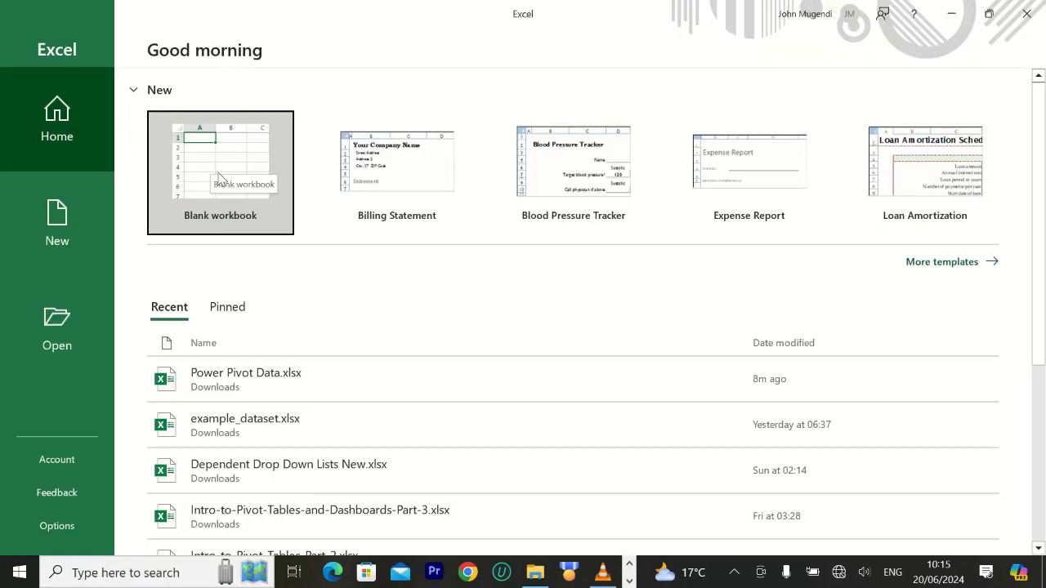
pyautogui.click(219, 178)
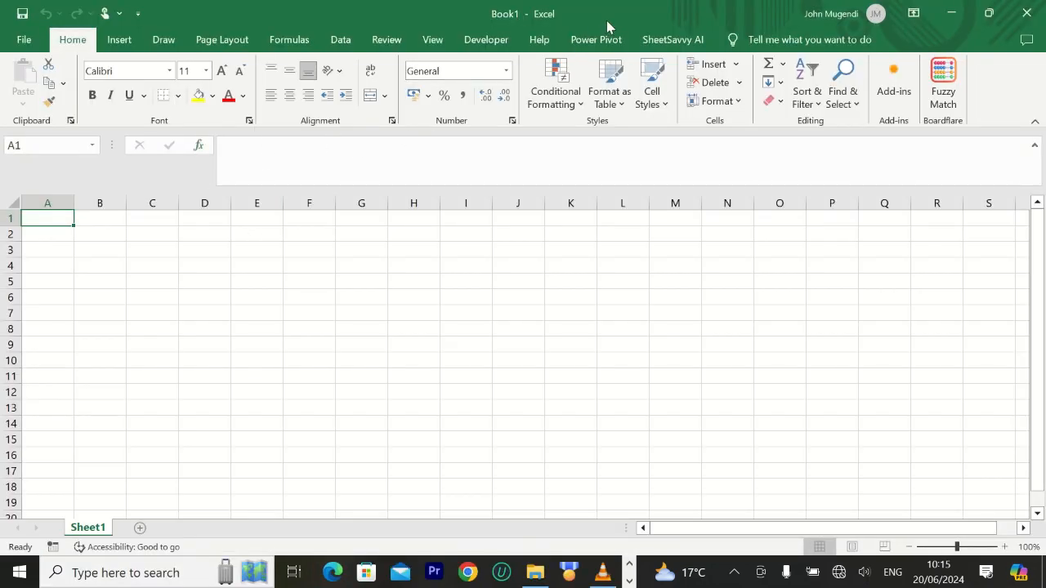
# Open the blank workbook's Power Pivot data model and start a table import with an Excel file as the source type
pyautogui.click(589, 40)
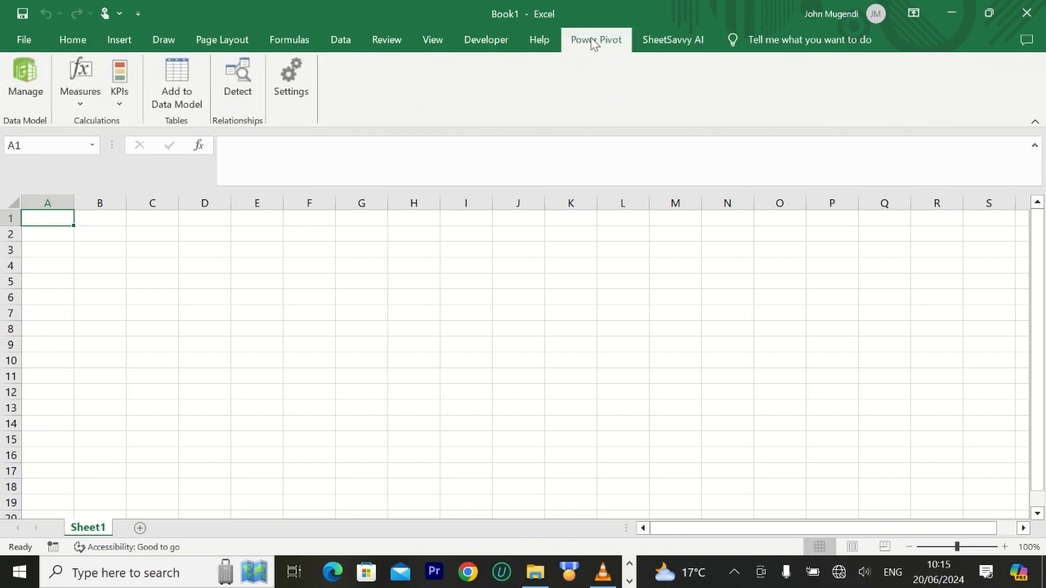
pyautogui.click(33, 90)
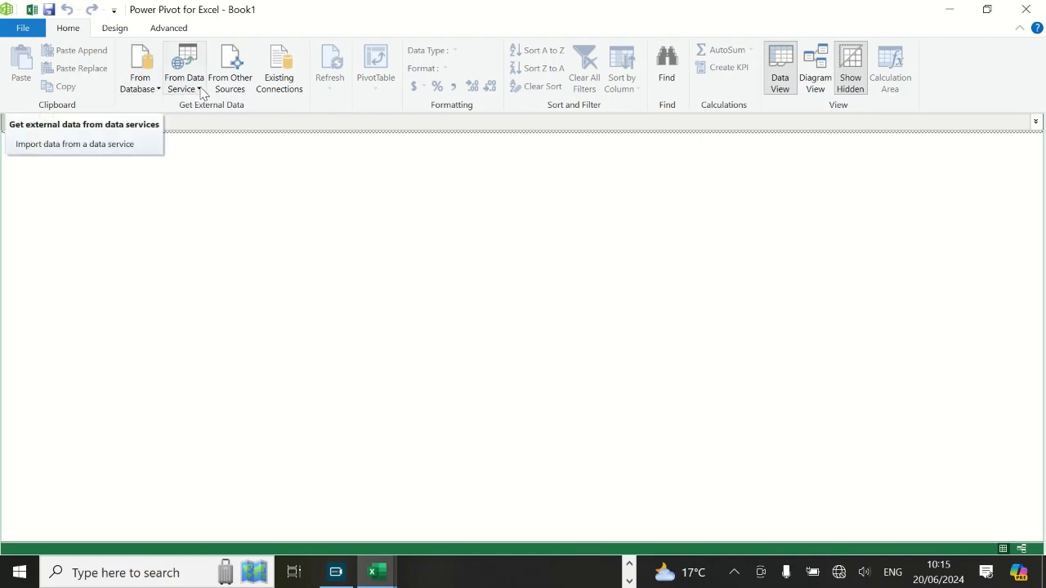
pyautogui.click(237, 65)
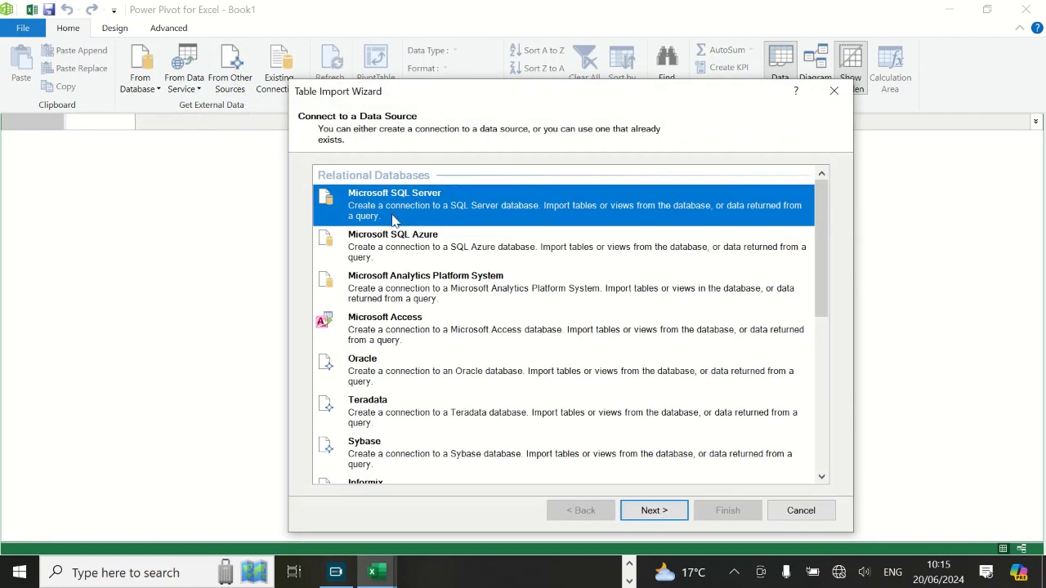
pyautogui.scroll(-10, 393, 219)
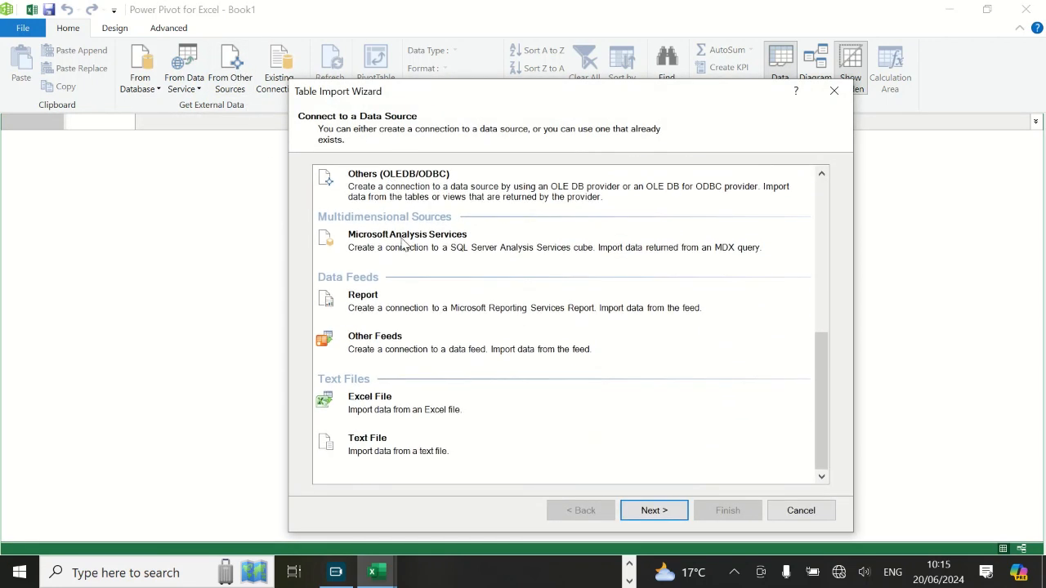
pyautogui.click(428, 405)
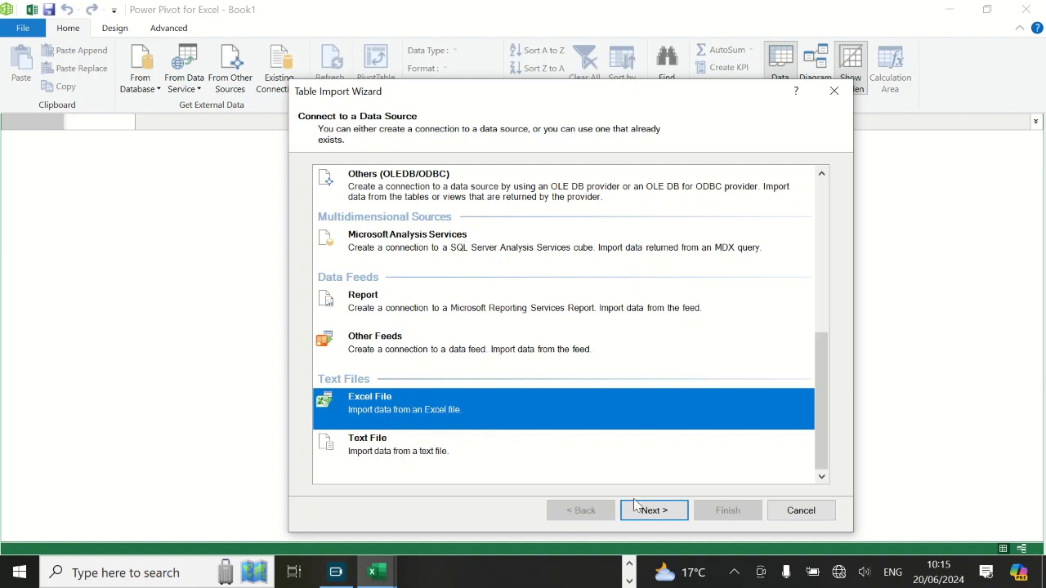
pyautogui.click(657, 512)
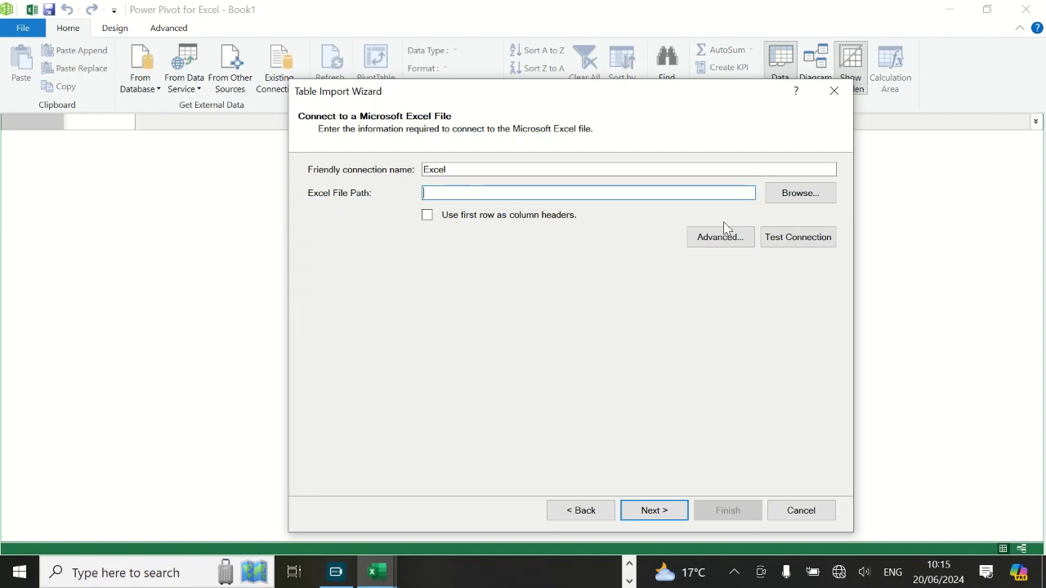
# Set Power Pivot Data.xlsx from Downloads as the import source, using its first row as column headers
pyautogui.click(807, 195)
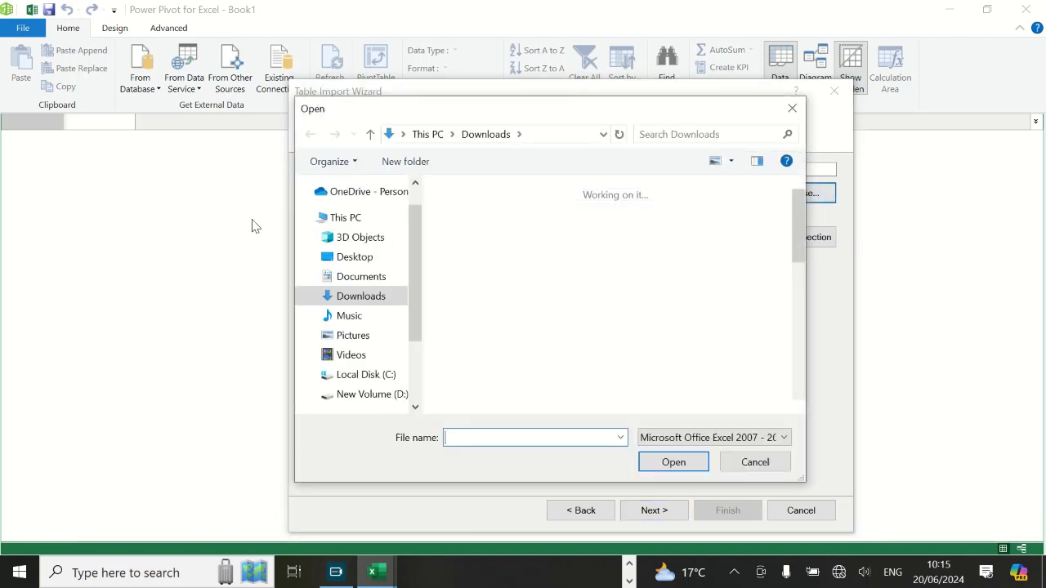
pyautogui.click(483, 278)
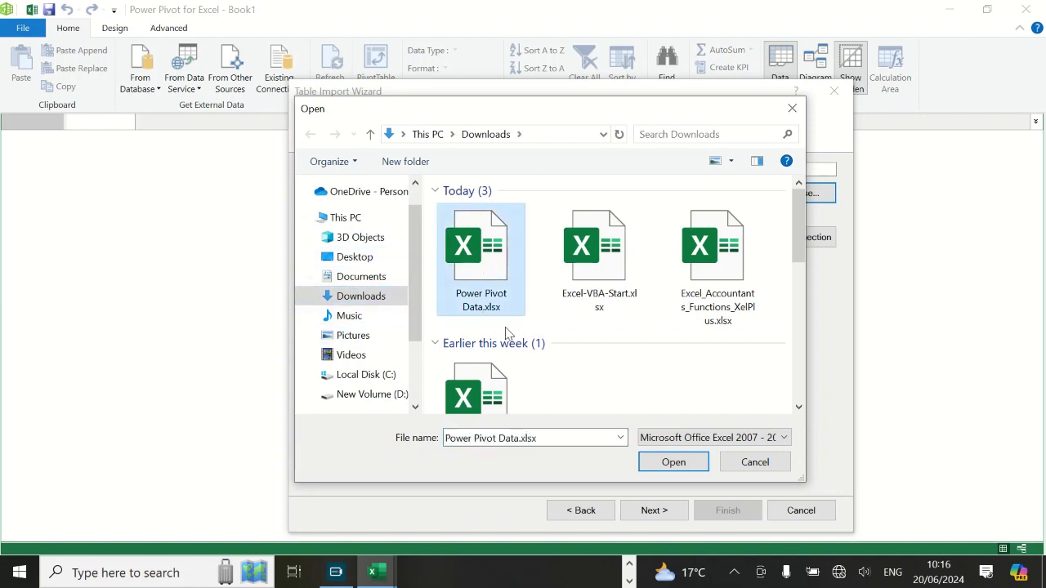
pyautogui.click(674, 462)
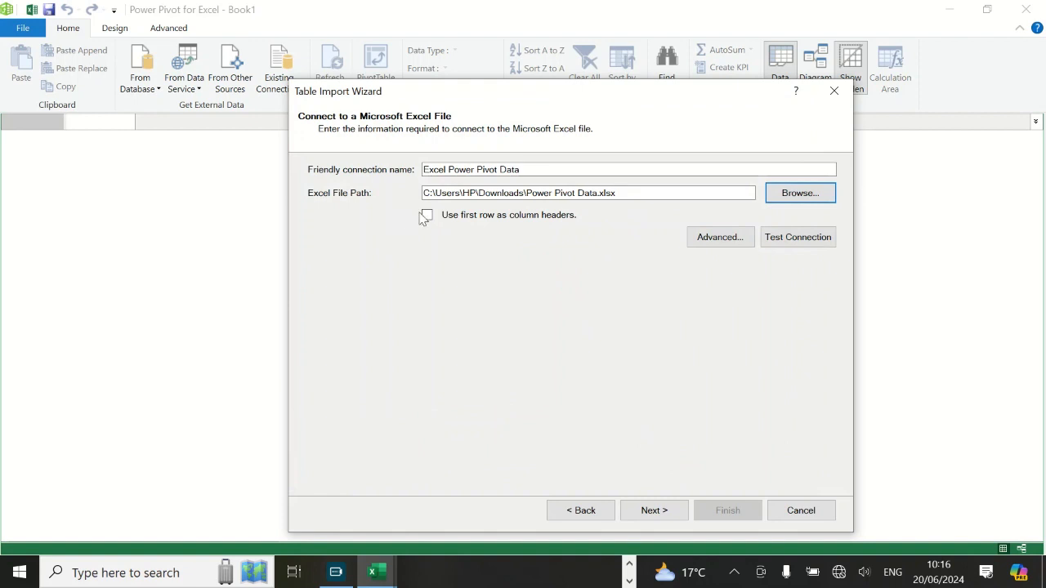
pyautogui.click(428, 216)
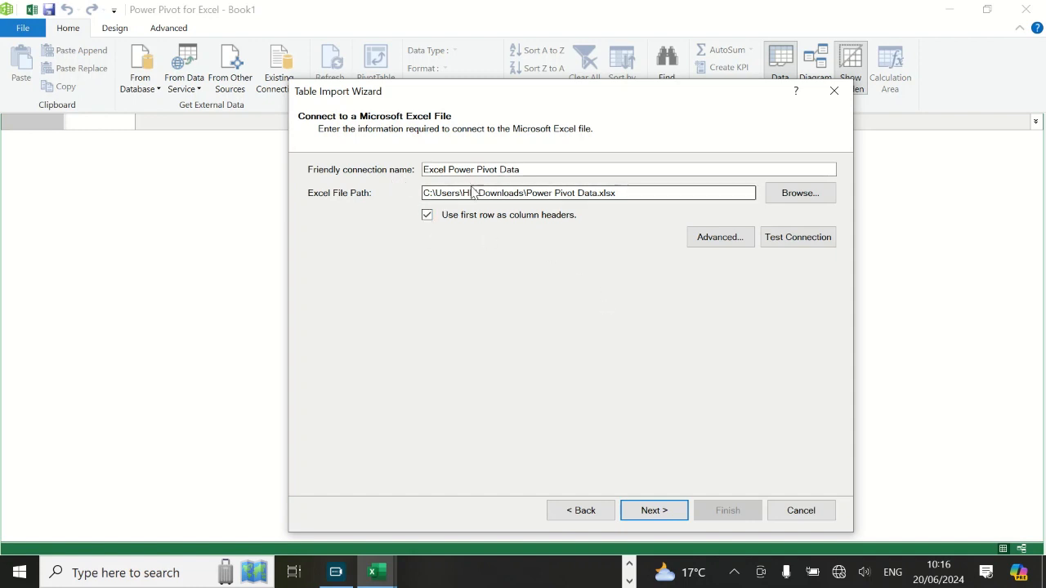
# Import all three source tables, Employee, Salary Brackets and Transactions, into the data model
pyautogui.click(646, 511)
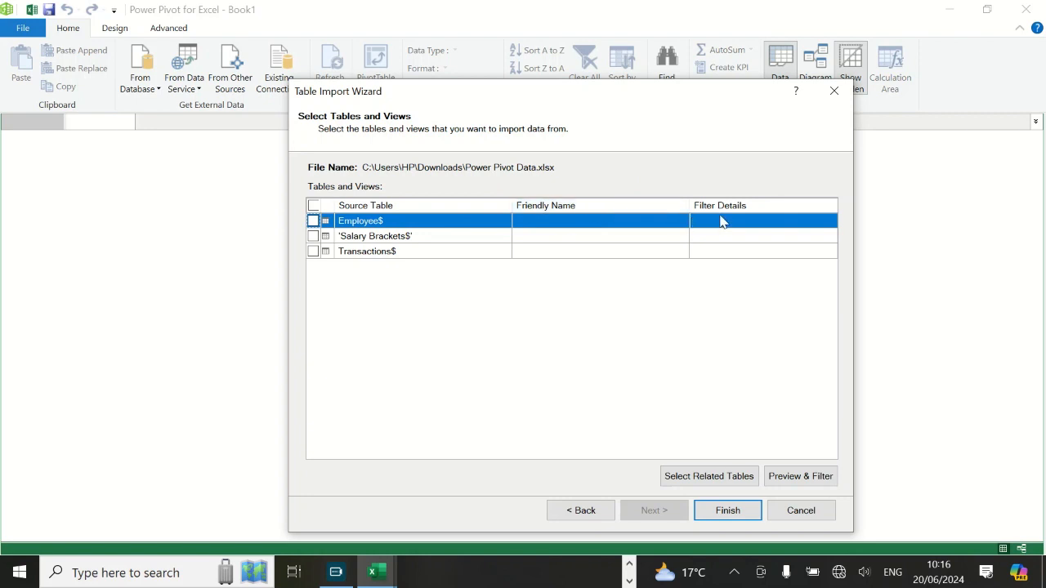
pyautogui.click(313, 206)
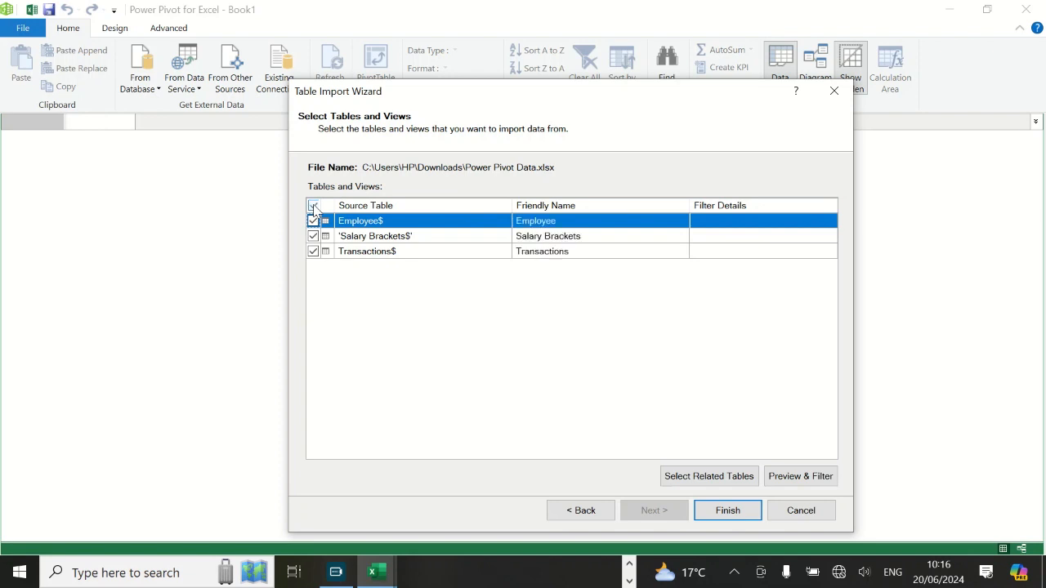
pyautogui.click(730, 513)
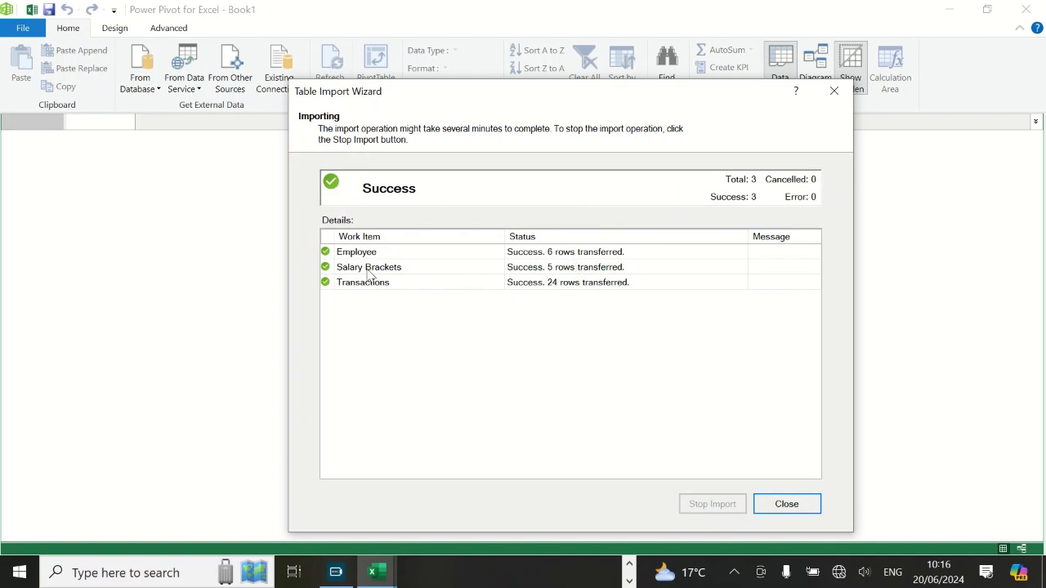
# Close the completed import wizard and look through the imported Employee, Salary Brackets and Transactions tables
pyautogui.click(786, 504)
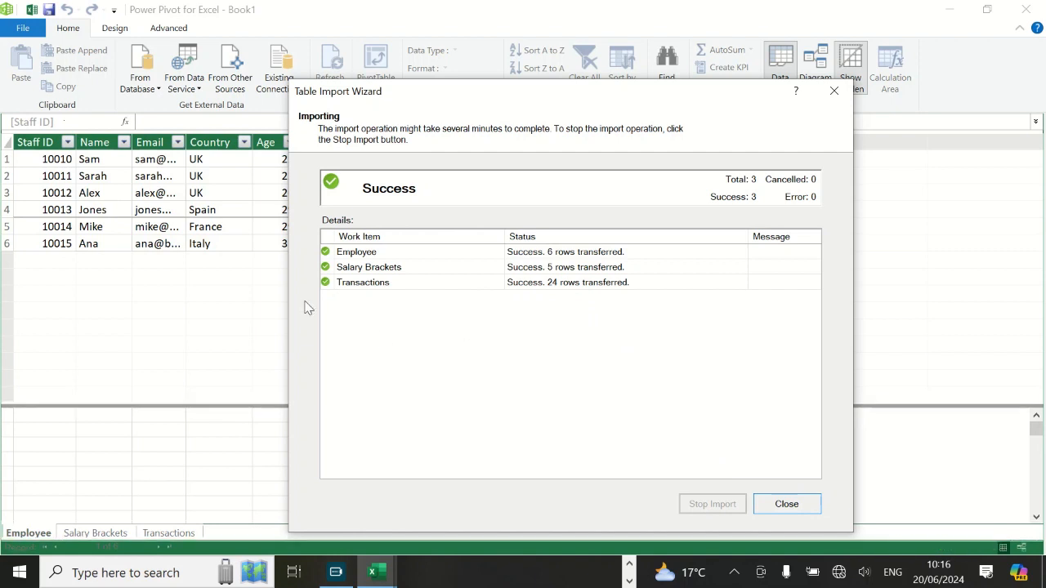
pyautogui.click(787, 501)
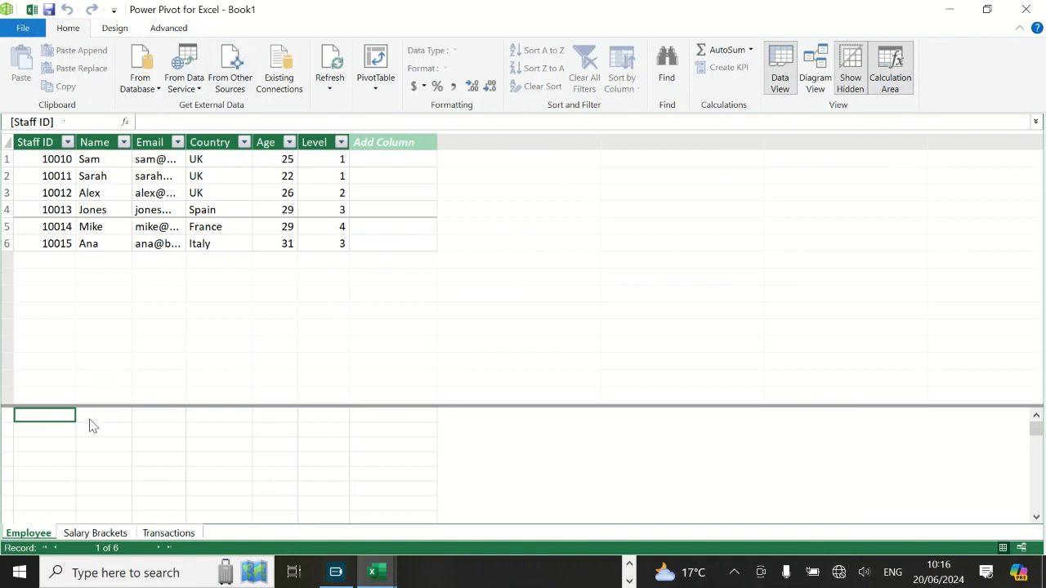
pyautogui.click(37, 537)
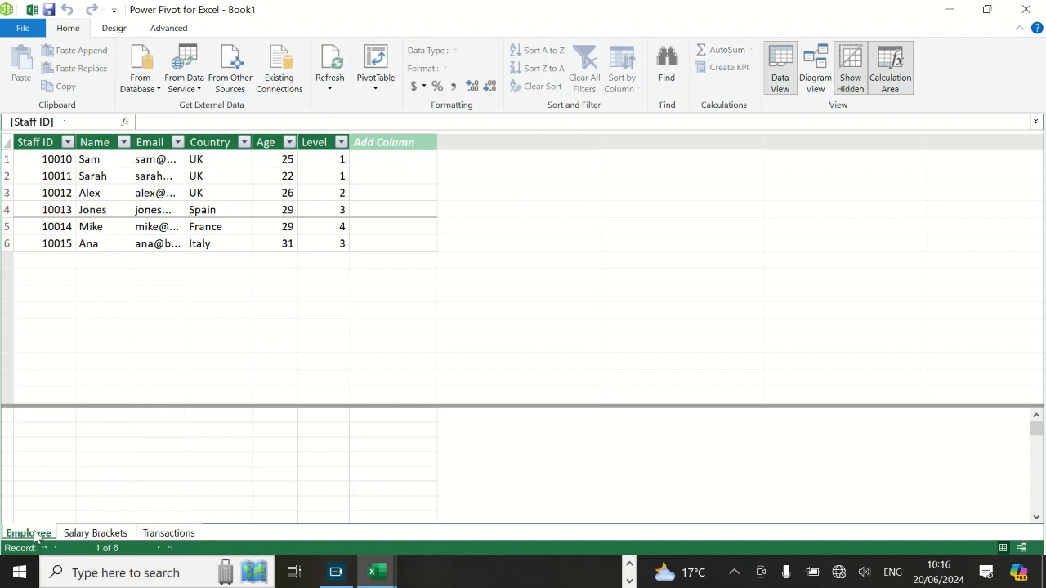
pyautogui.click(93, 536)
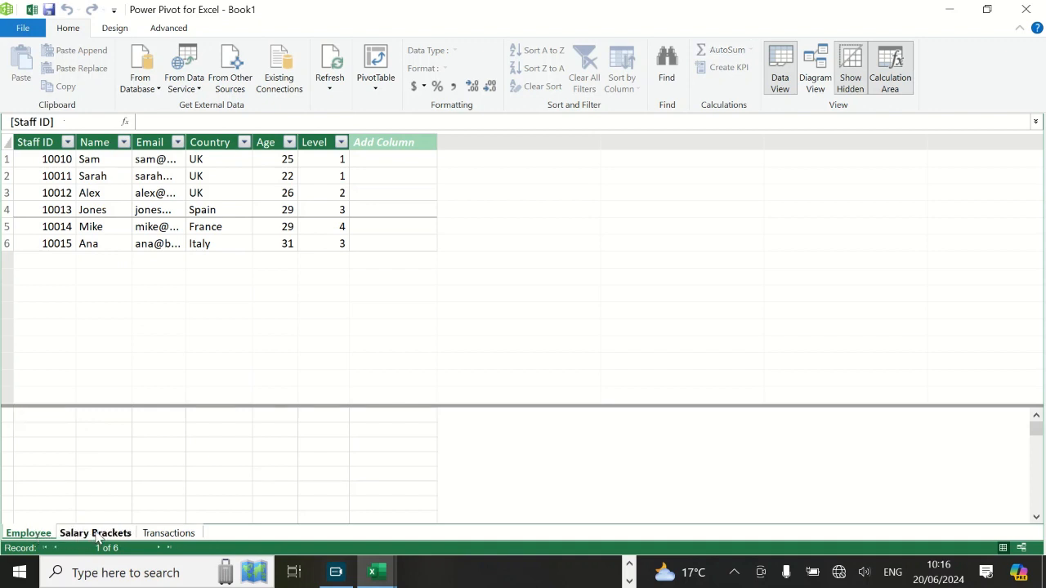
pyautogui.click(176, 535)
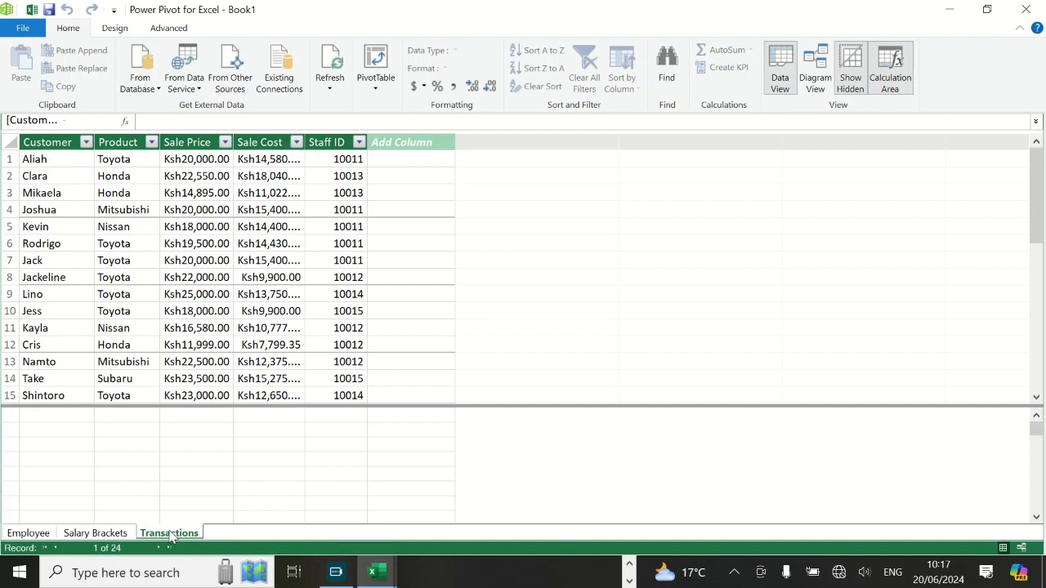
# Display the data model as a diagram and enlarge the Employee, Salary Brackets and Transactions boxes to fit all their fields
pyautogui.click(816, 81)
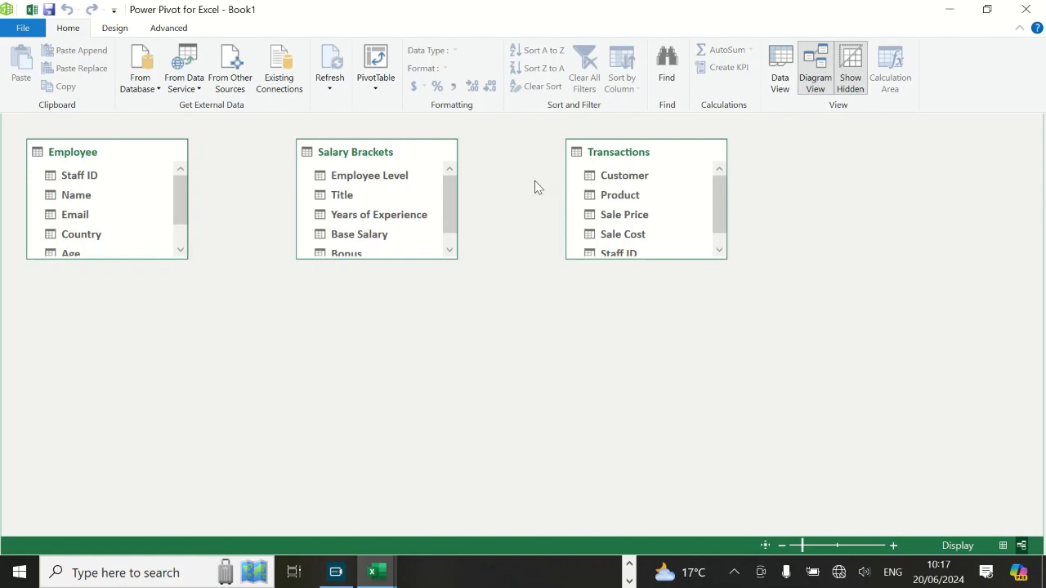
pyautogui.moveTo(160, 164)
pyautogui.moveTo(117, 258); pyautogui.dragTo(117, 357)
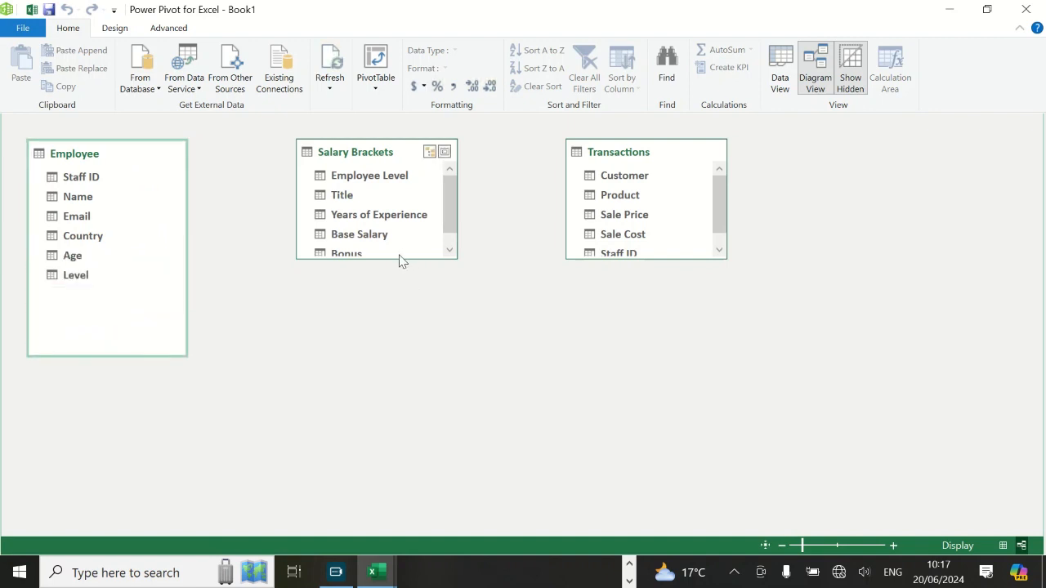
pyautogui.moveTo(394, 258); pyautogui.dragTo(395, 343)
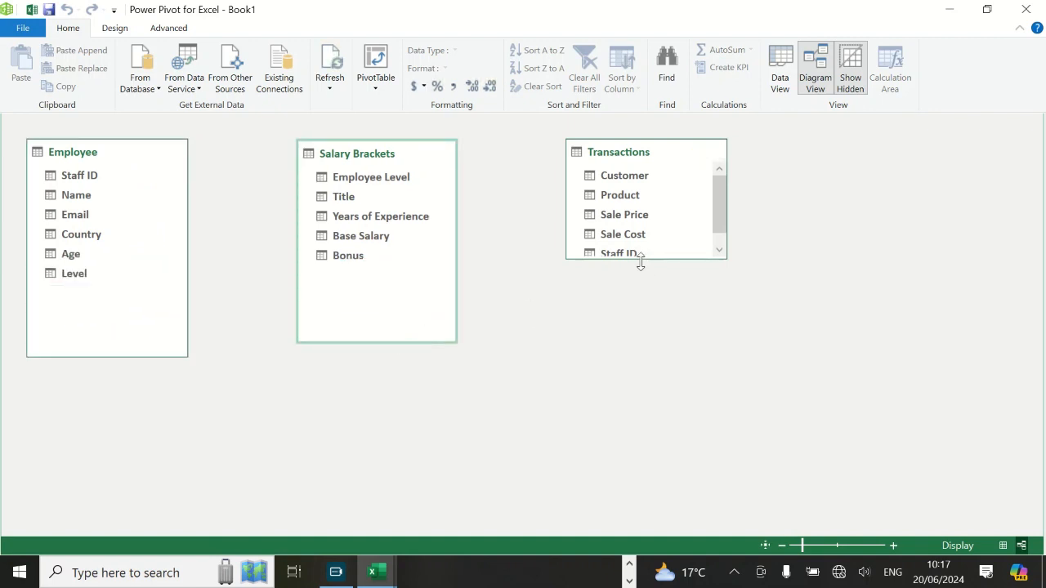
pyautogui.moveTo(639, 262); pyautogui.dragTo(635, 335)
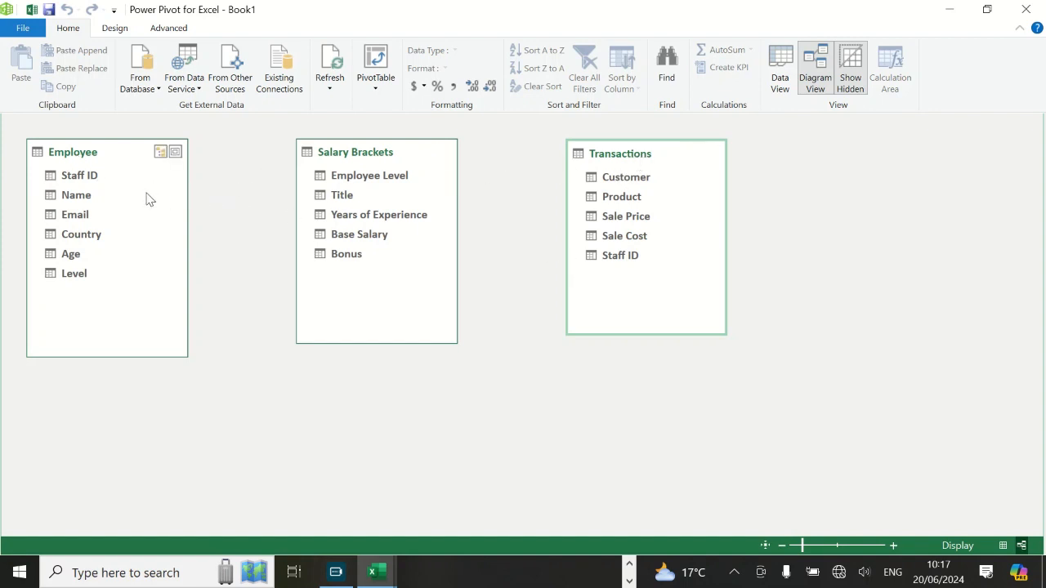
# Relate Employee's Staff ID to Transactions' Staff ID, and Salary Brackets' Employee Level to Employee's Level
pyautogui.moveTo(93, 175); pyautogui.dragTo(600, 258)
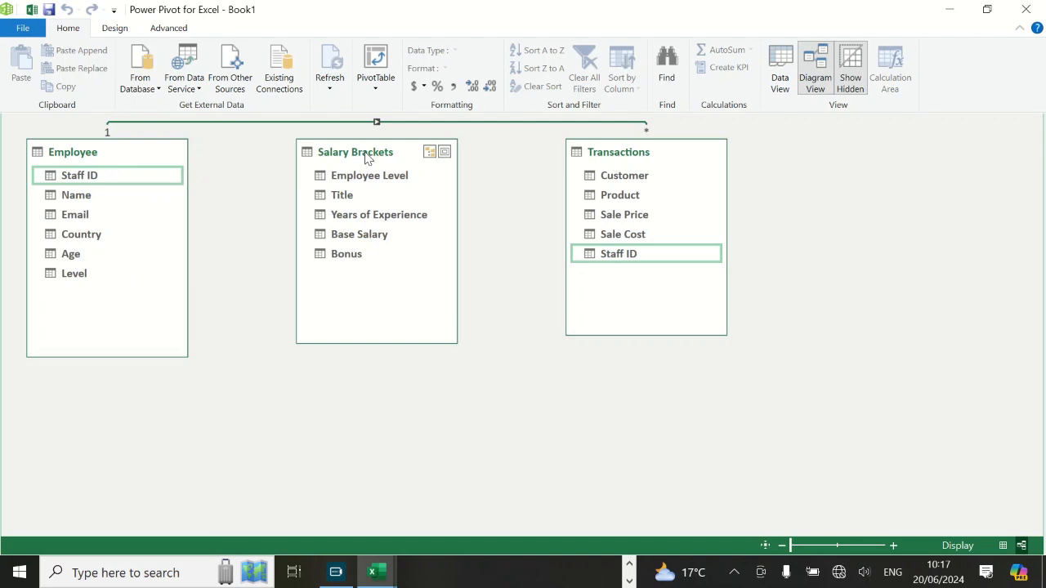
pyautogui.moveTo(374, 178)
pyautogui.mouseDown()
pyautogui.moveTo(327, 183)
pyautogui.moveTo(124, 261)
pyautogui.moveTo(89, 289)
pyautogui.moveTo(83, 274)
pyautogui.mouseUp()
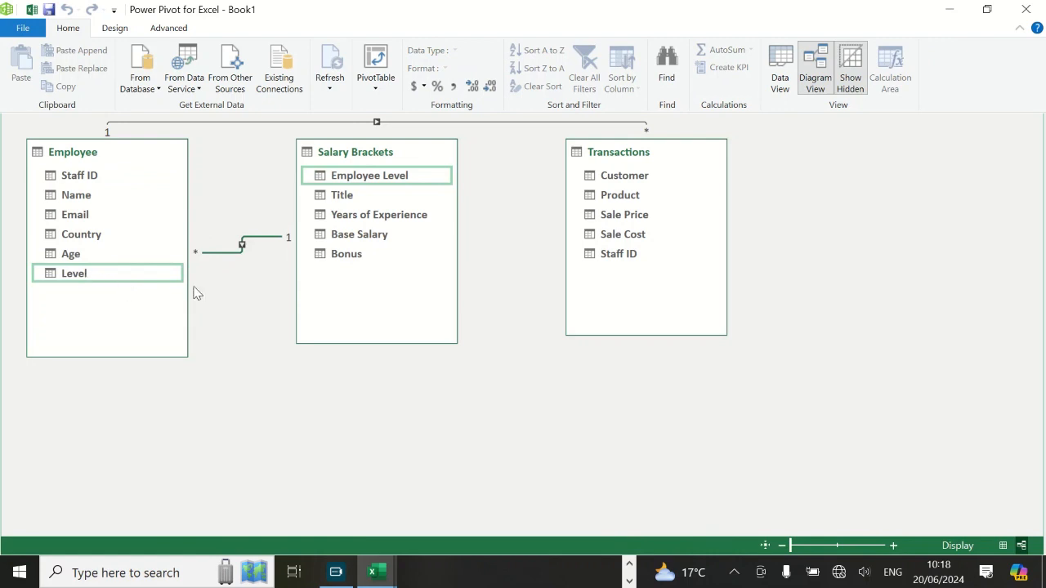
pyautogui.click(252, 159)
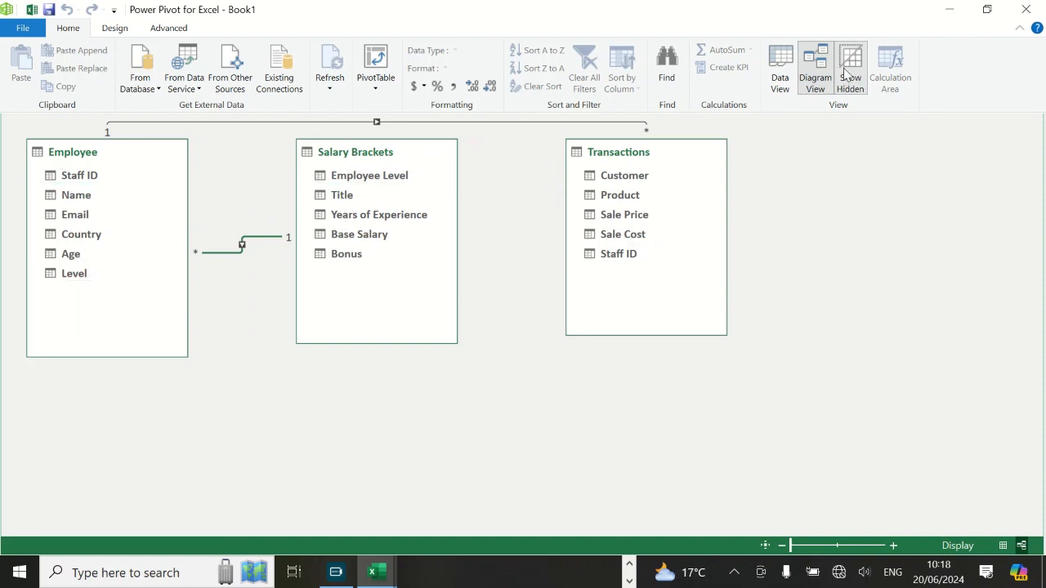
# In the Transactions data grid, widen the Staff ID column and add a calculated column with =Transactions[Sale Price]-Transactions[Sale Cost]
pyautogui.click(780, 82)
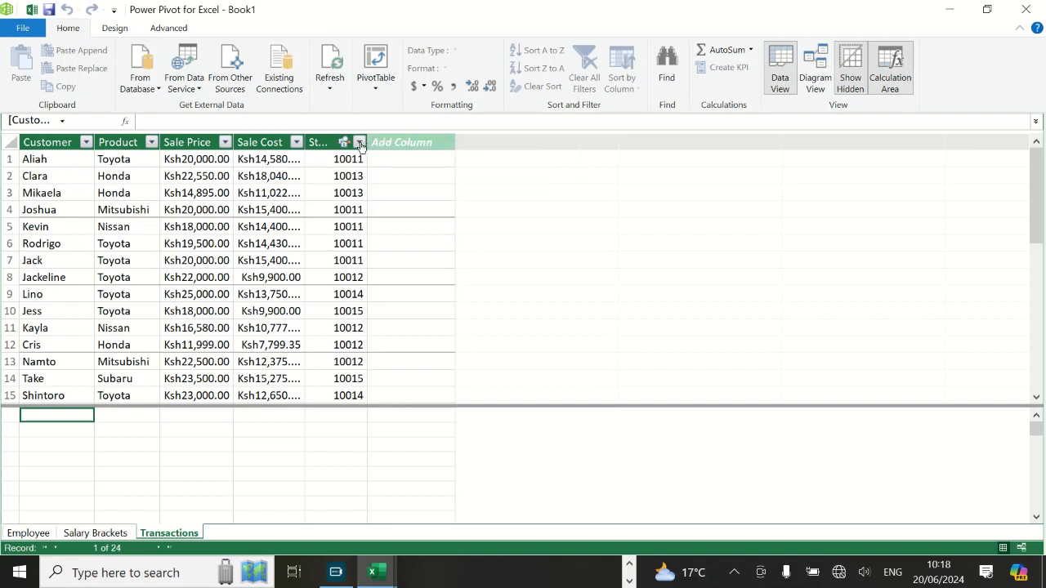
pyautogui.moveTo(363, 141); pyautogui.dragTo(384, 140)
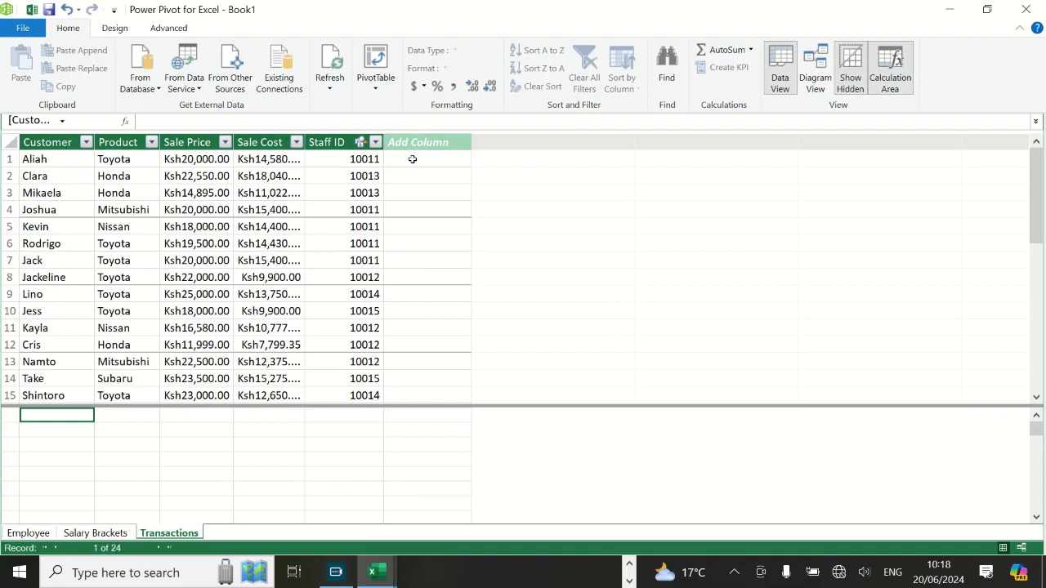
pyautogui.click(412, 160)
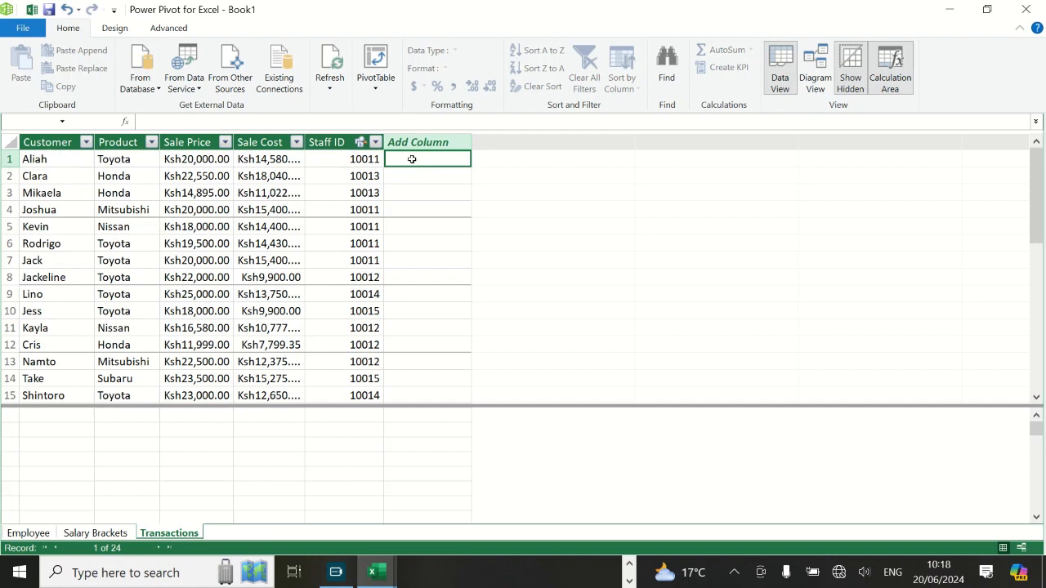
pyautogui.write('=')
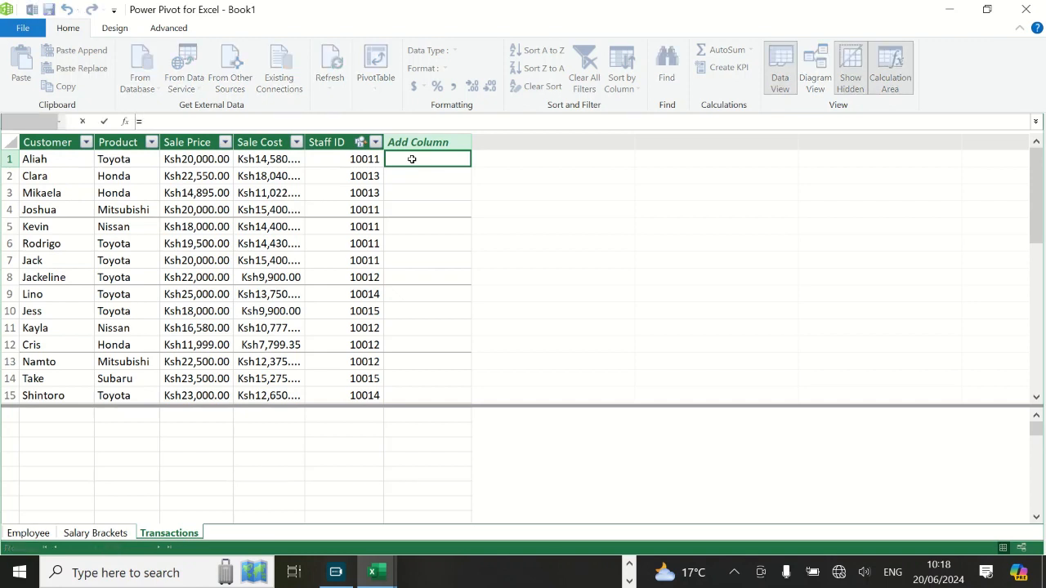
pyautogui.click(187, 159)
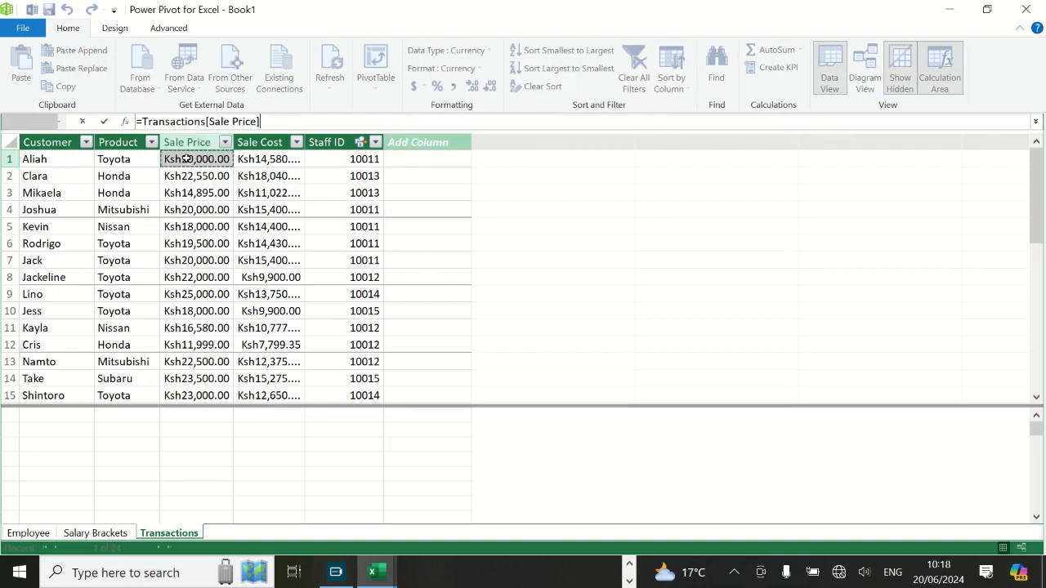
pyautogui.write('-')
pyautogui.click(263, 159)
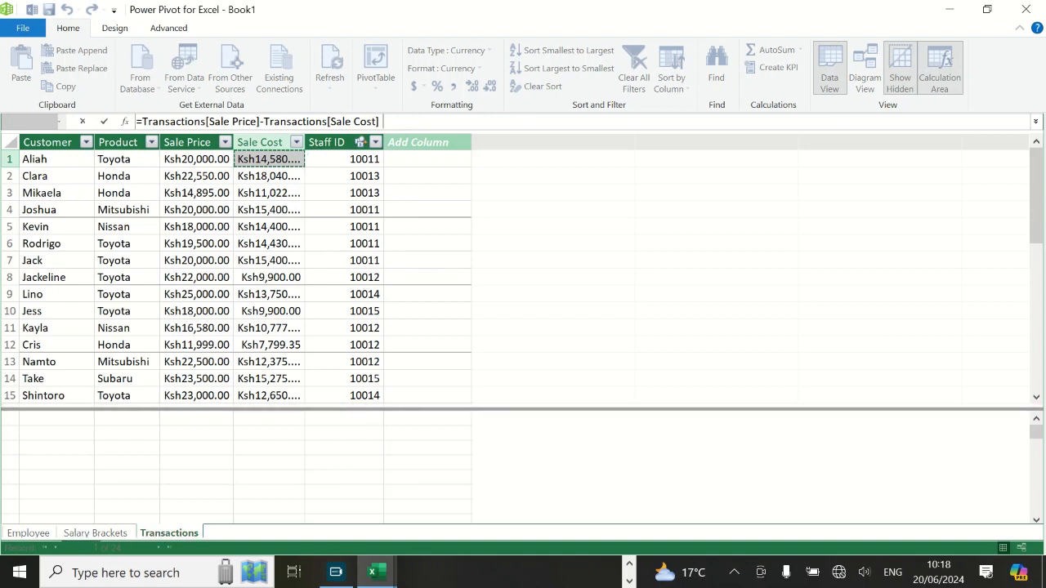
pyautogui.write(')')
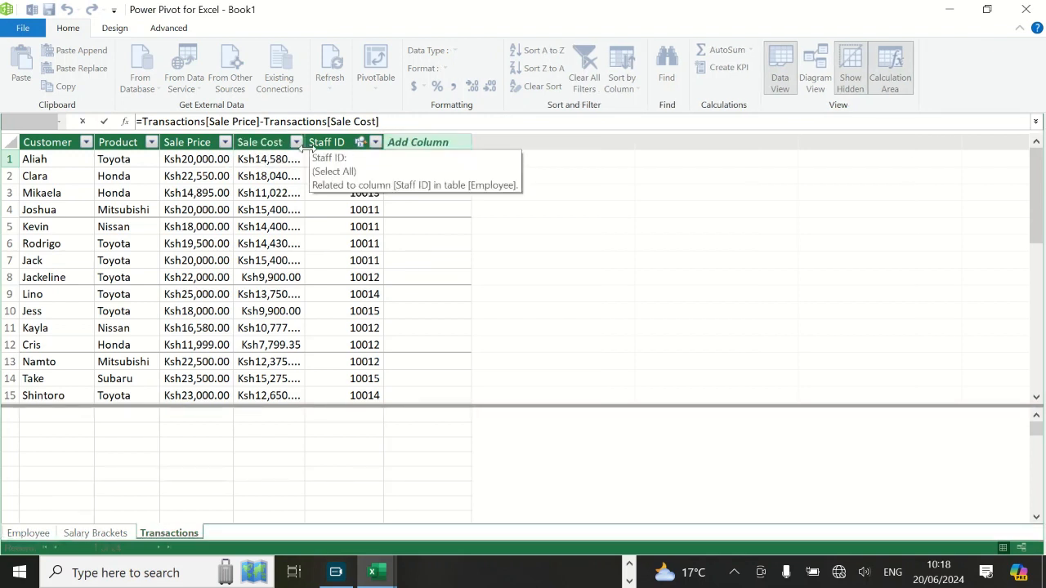
pyautogui.press('Return')
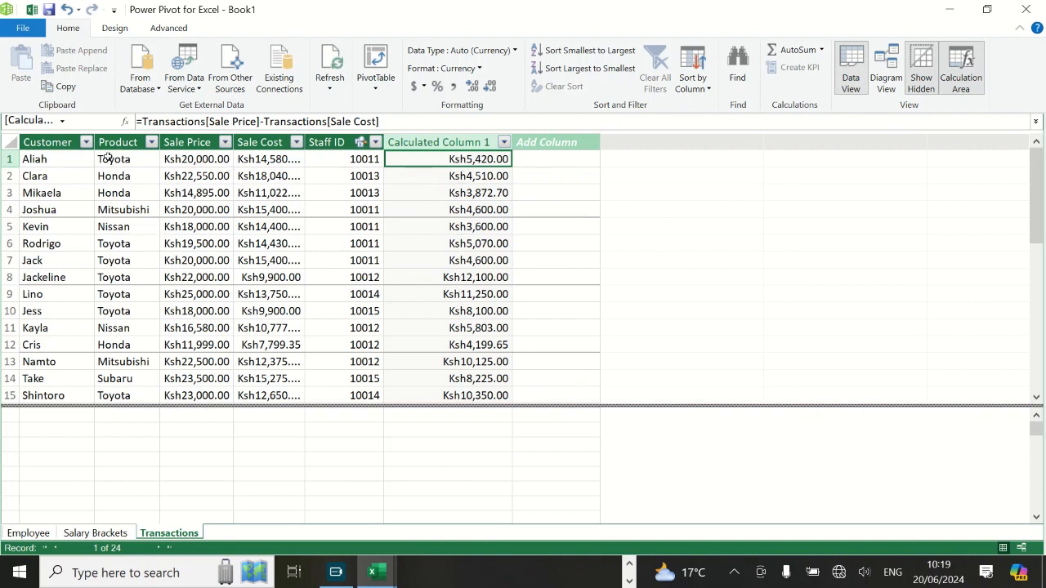
# Rename the new calculated column in Transactions as Profit and widen the Staff ID column slightly
pyautogui.click(445, 142)
pyautogui.doubleClick(444, 142)
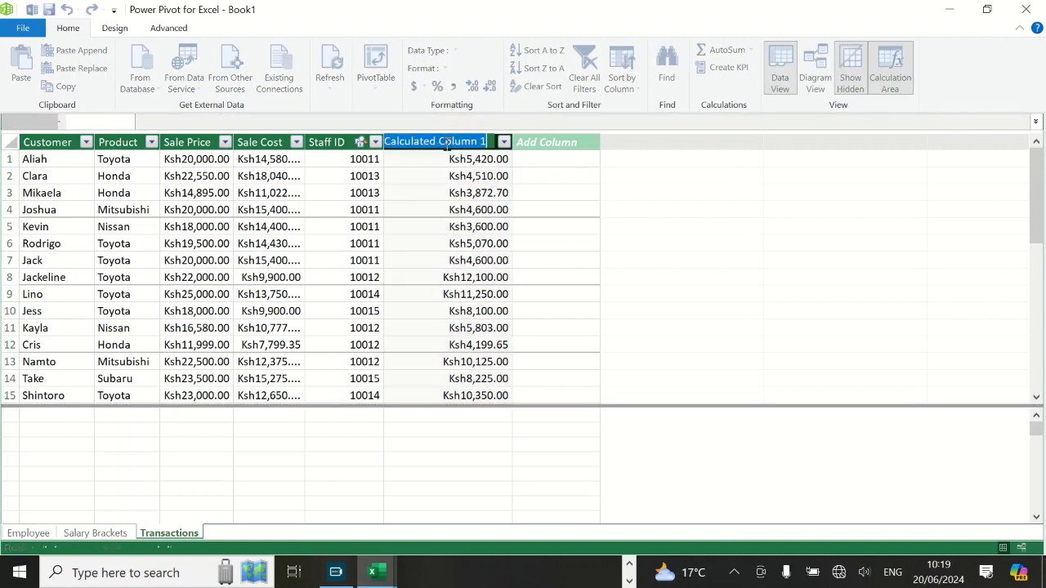
pyautogui.write('Profi')
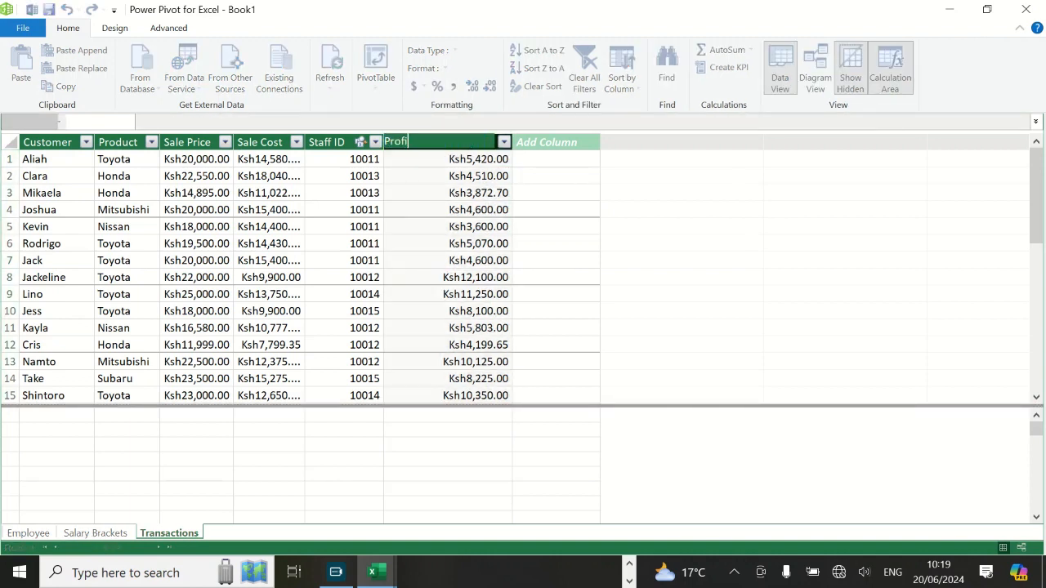
pyautogui.write('t')
pyautogui.press('Return')
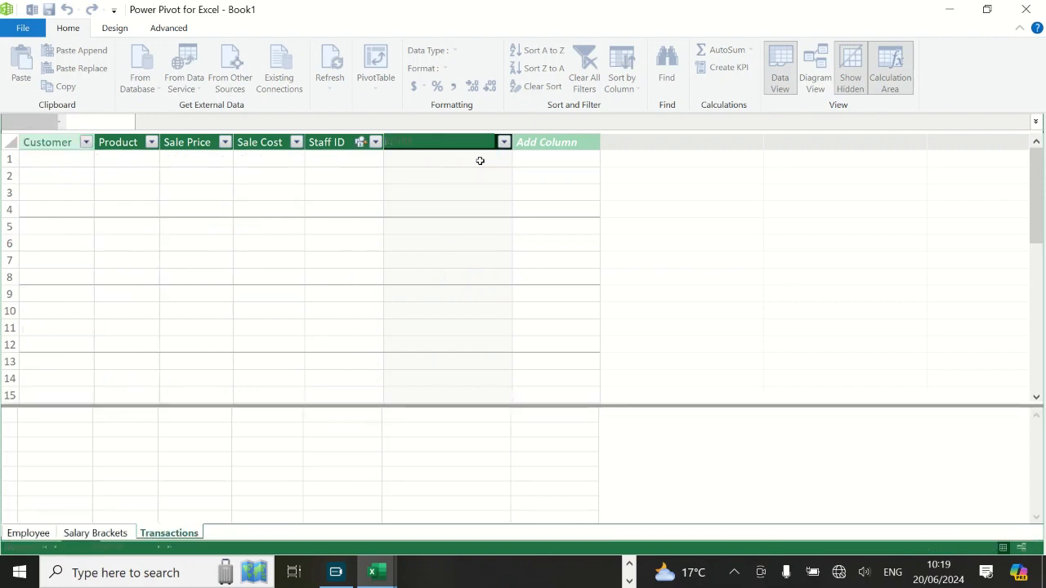
pyautogui.click(478, 159)
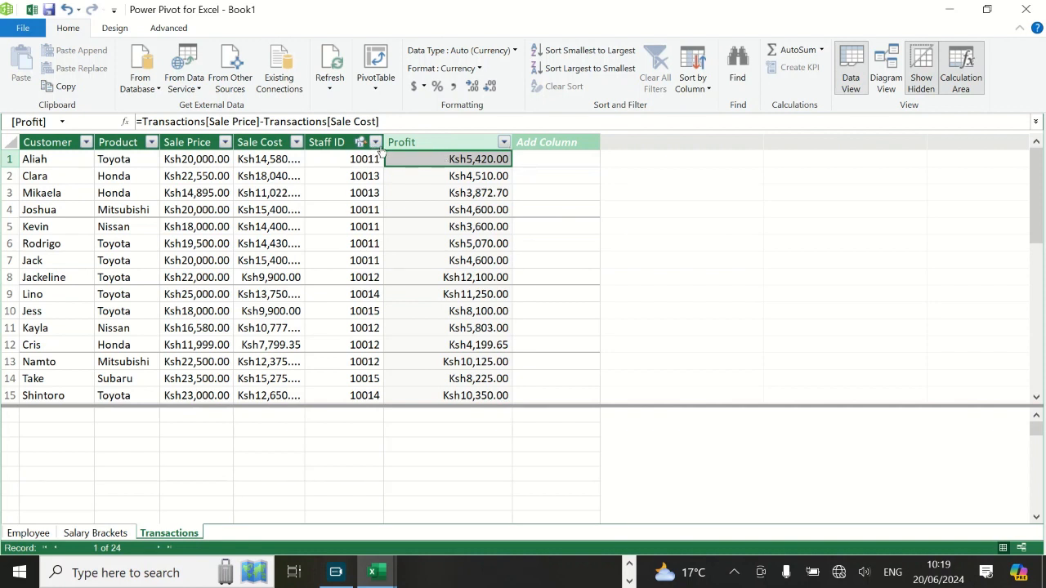
pyautogui.moveTo(384, 142); pyautogui.dragTo(387, 143)
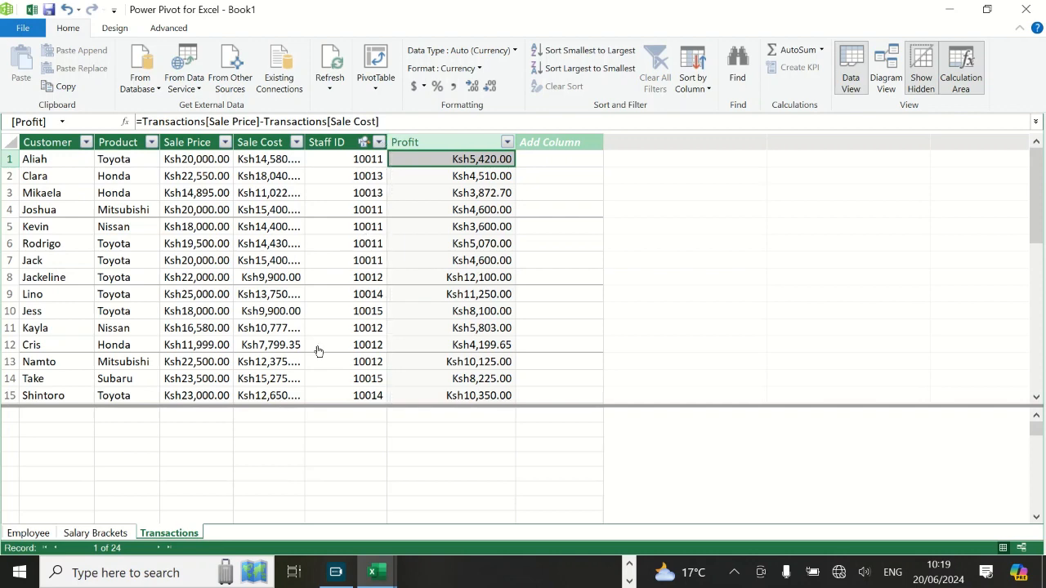
# Add a calculated column to Transactions that pulls each employee's name with =RELATED(Employee[Name])
pyautogui.click(47, 536)
pyautogui.click(94, 536)
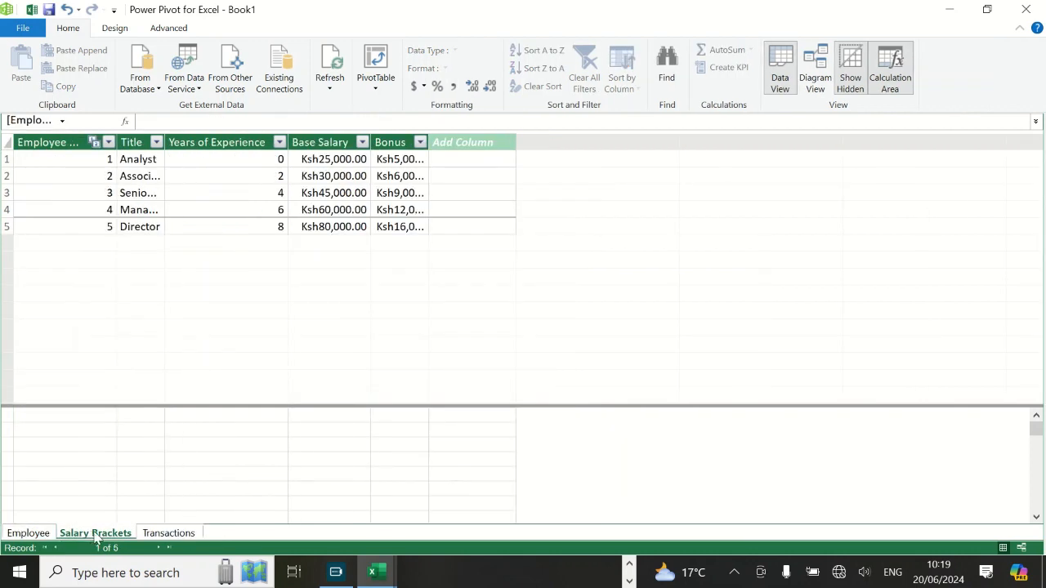
pyautogui.click(167, 535)
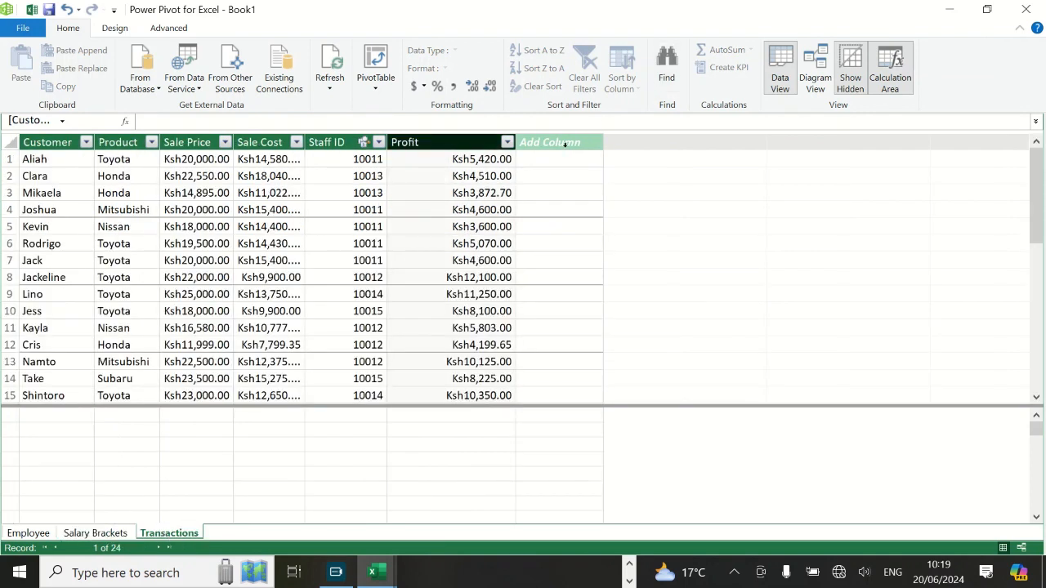
pyautogui.click(533, 159)
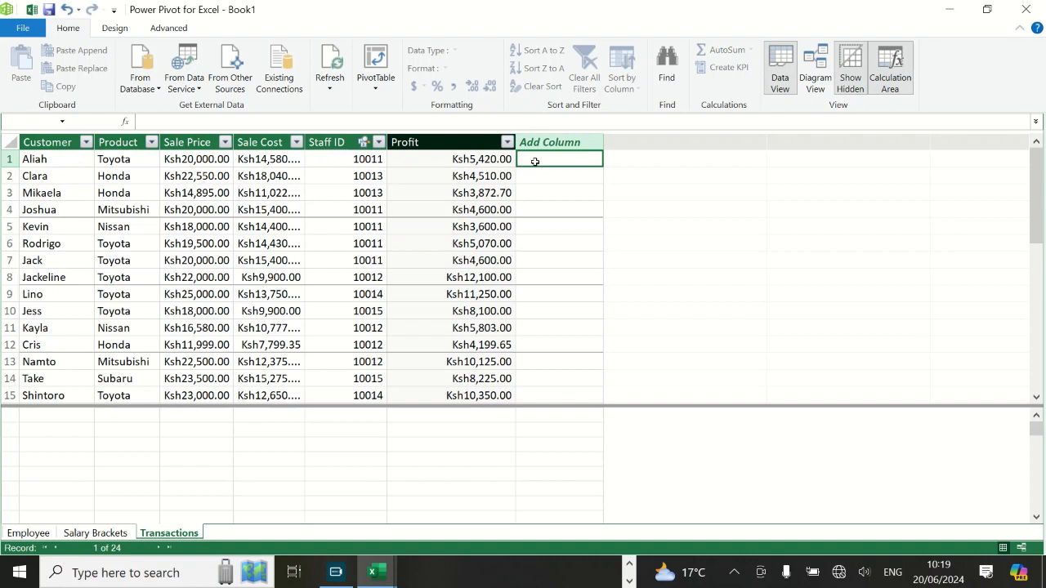
pyautogui.write('=')
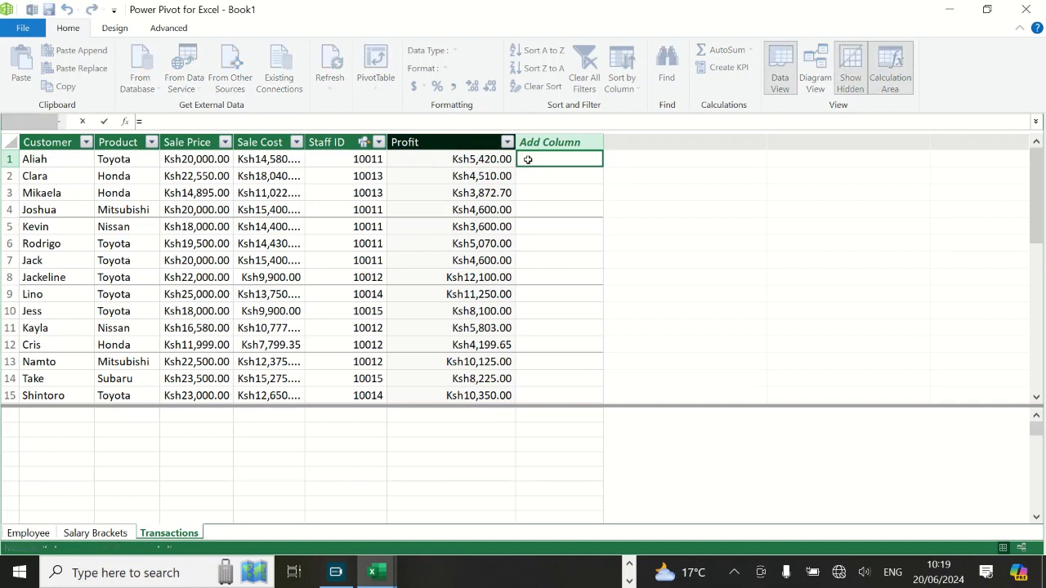
pyautogui.write('r')
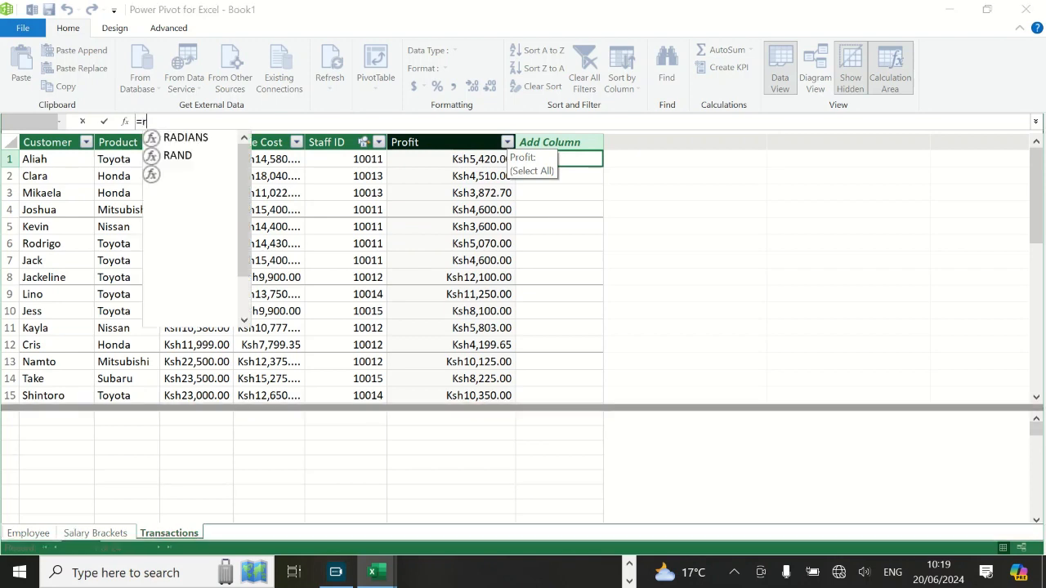
pyautogui.write('elated')
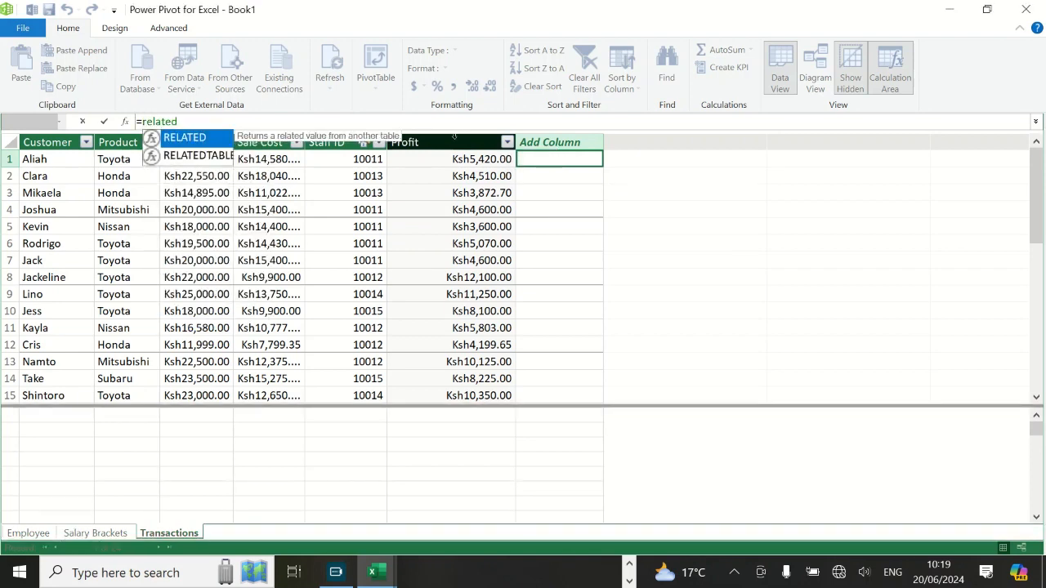
pyautogui.doubleClick(196, 138)
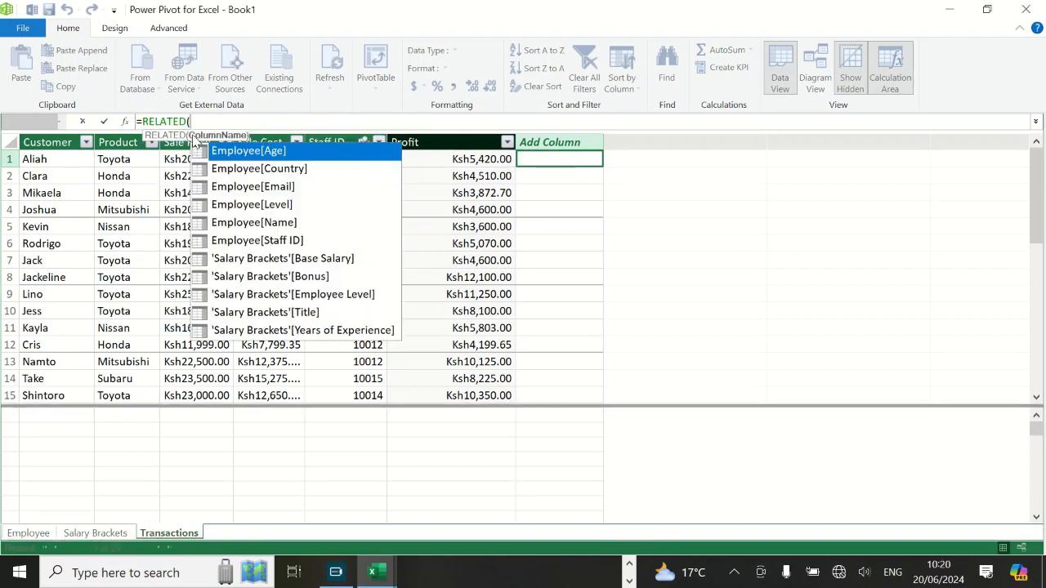
pyautogui.click(275, 228)
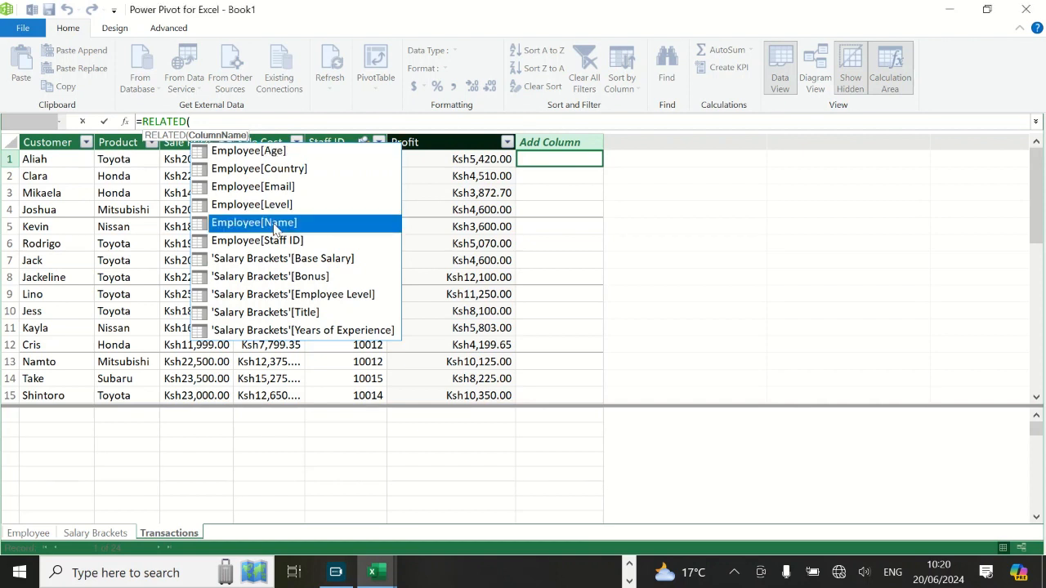
pyautogui.doubleClick(275, 227)
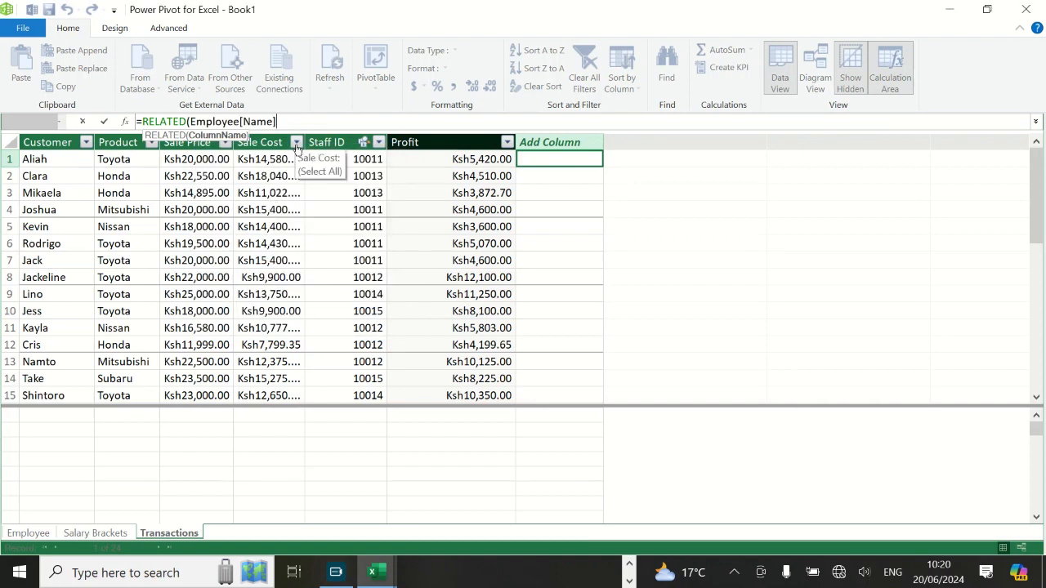
pyautogui.write(')')
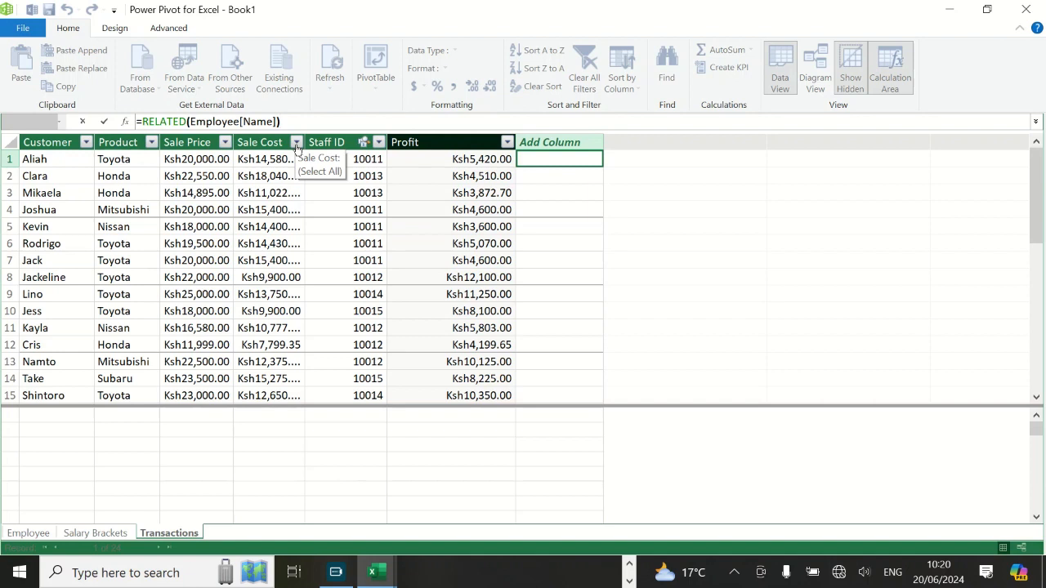
pyautogui.press('Return')
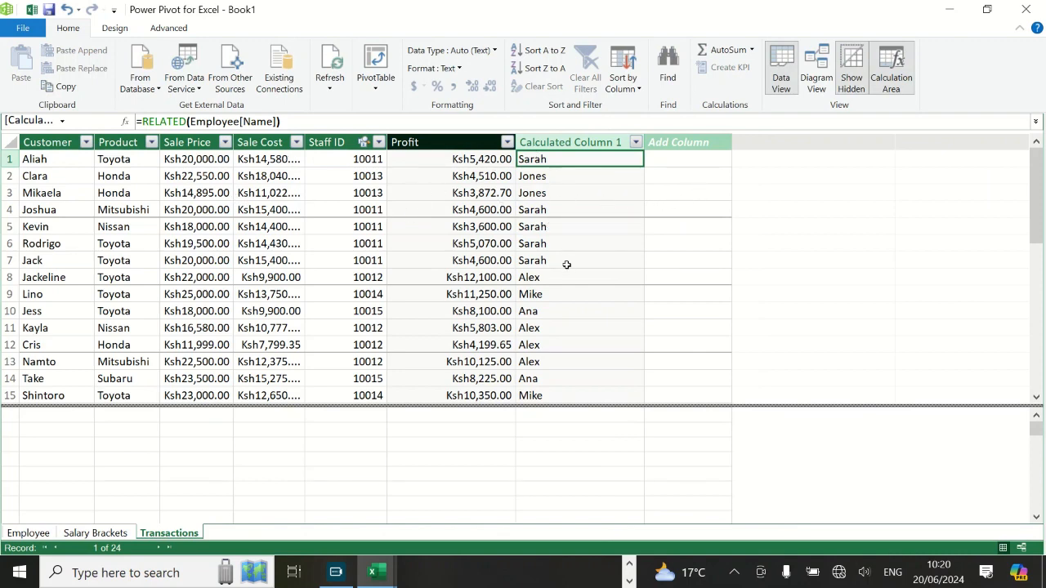
# Rename the new calculated column beside Profit as Employee Name
pyautogui.moveTo(1036, 191)
pyautogui.mouseDown()
pyautogui.moveTo(1038, 264)
pyautogui.moveTo(1038, 171)
pyautogui.mouseUp()
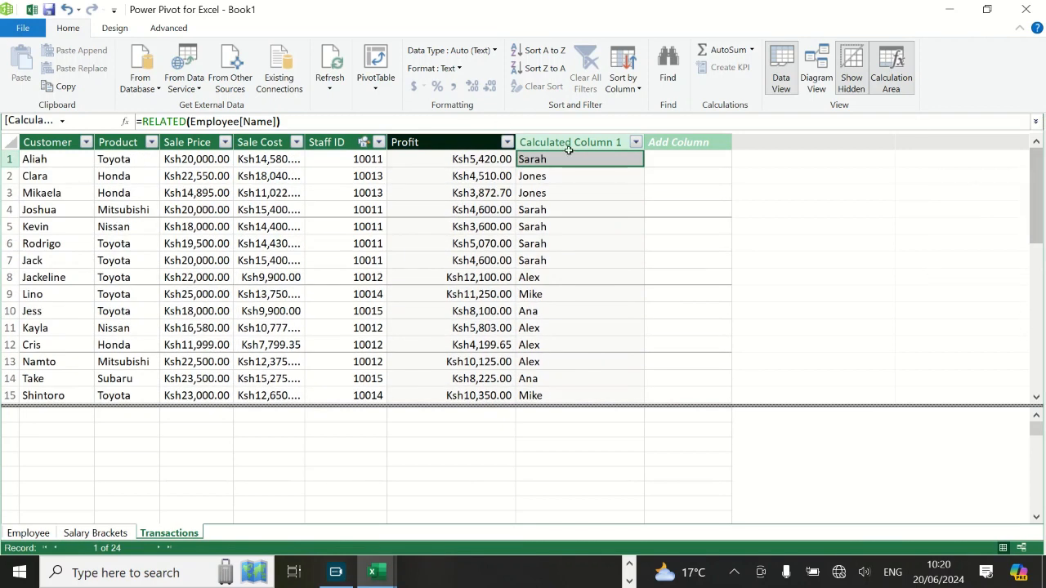
pyautogui.doubleClick(578, 142)
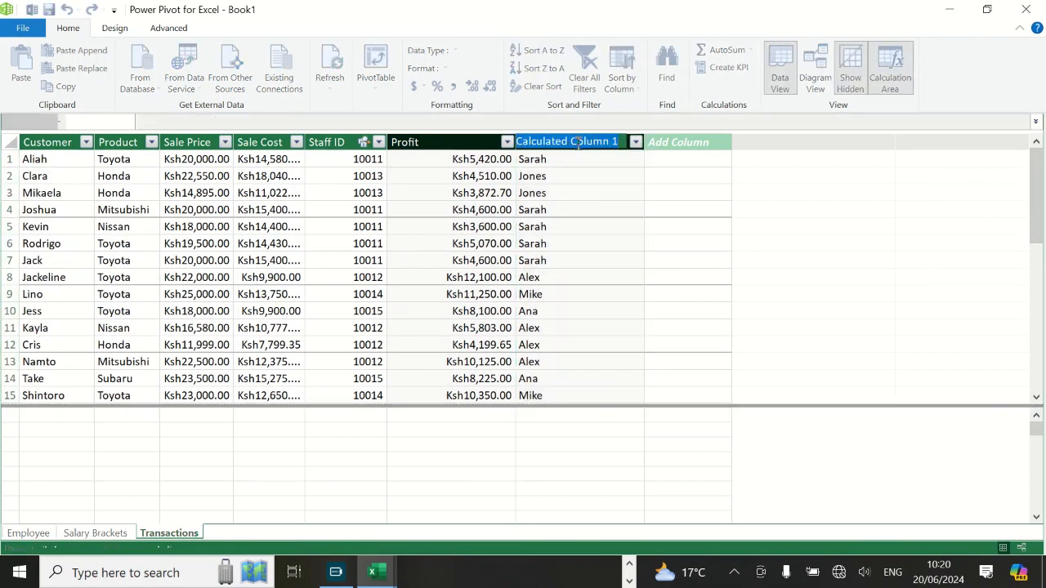
pyautogui.write('Employ')
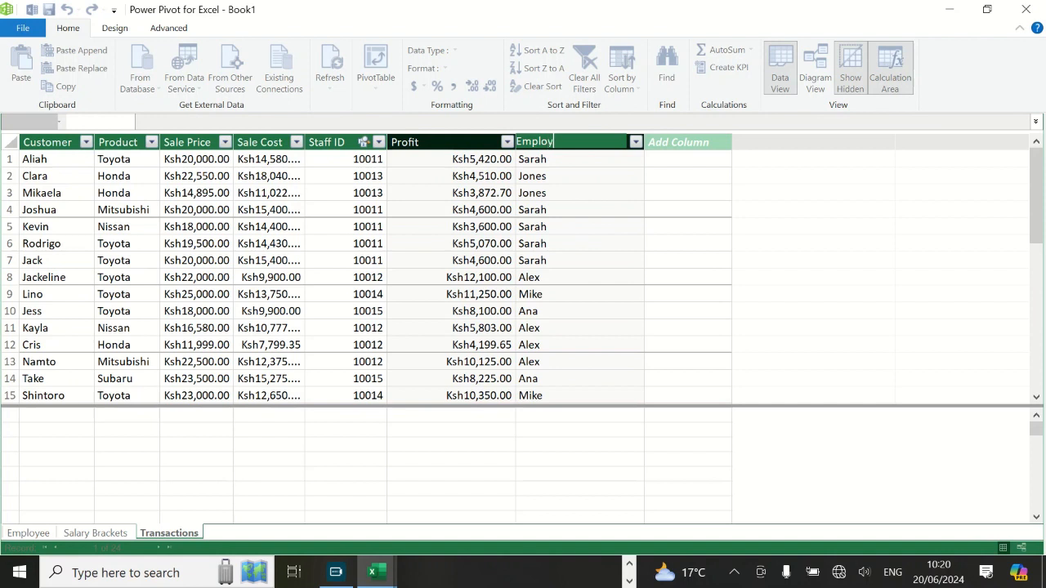
pyautogui.write('ee Name')
pyautogui.press('Return')
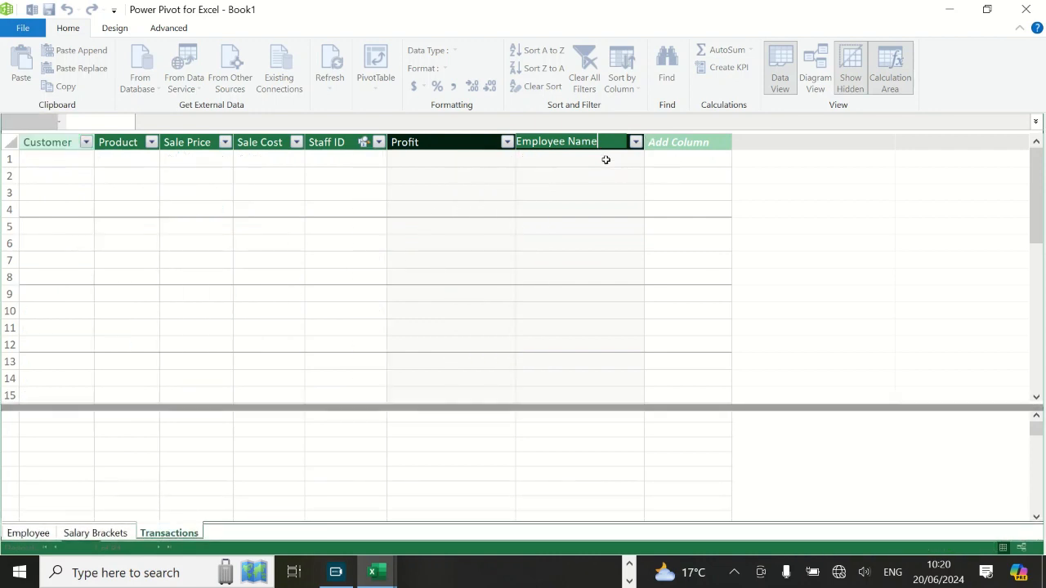
# Check the Employee table and re-enter the heading of the last Transactions column as Employee Name
pyautogui.click(41, 535)
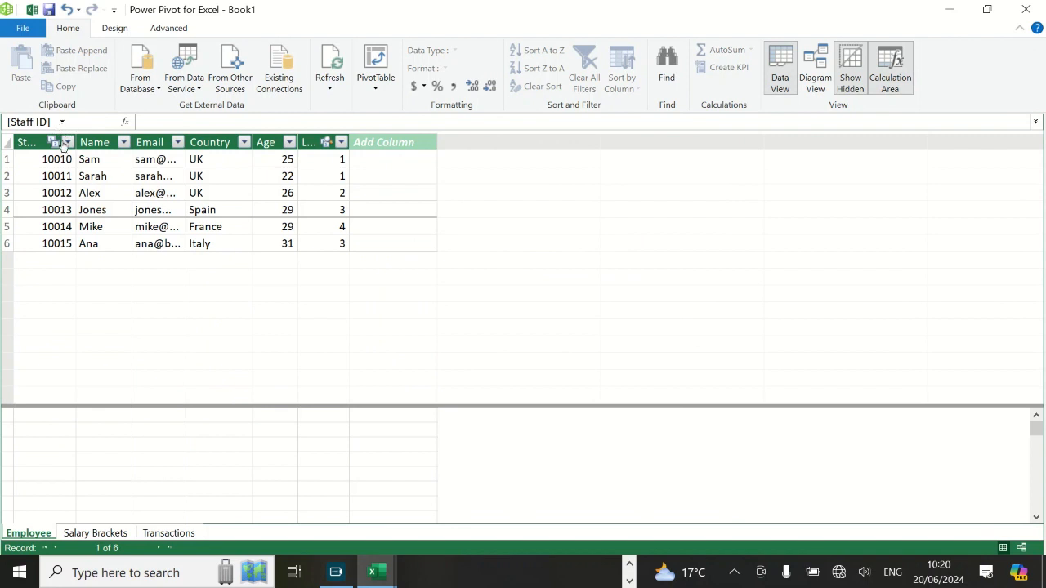
pyautogui.click(169, 533)
pyautogui.click(614, 142)
pyautogui.doubleClick(577, 142)
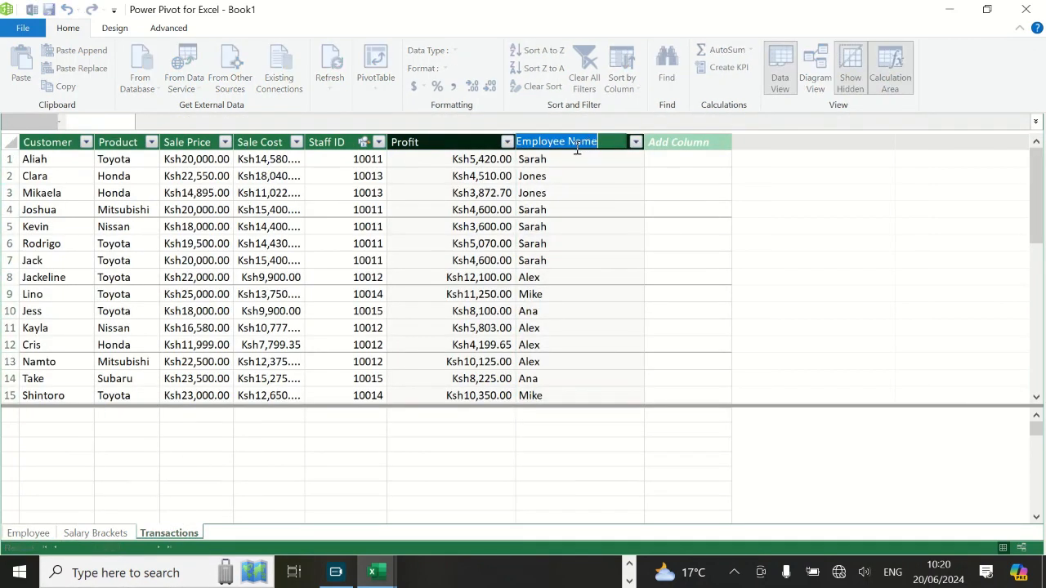
pyautogui.moveTo(568, 144); pyautogui.dragTo(526, 146)
pyautogui.write('Ename')
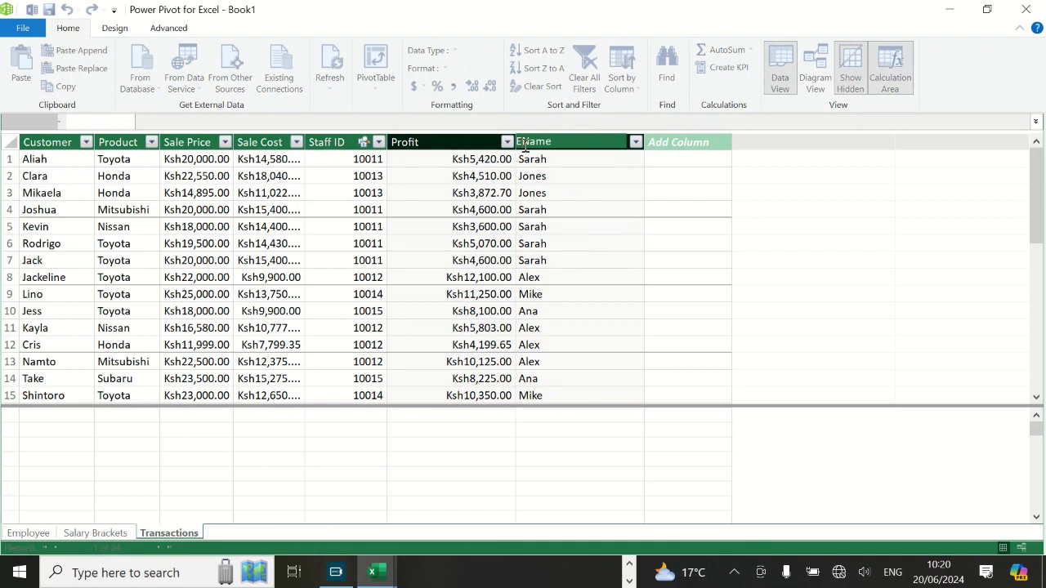
pyautogui.write('mployee N')
pyautogui.press('Return')
pyautogui.click(621, 192)
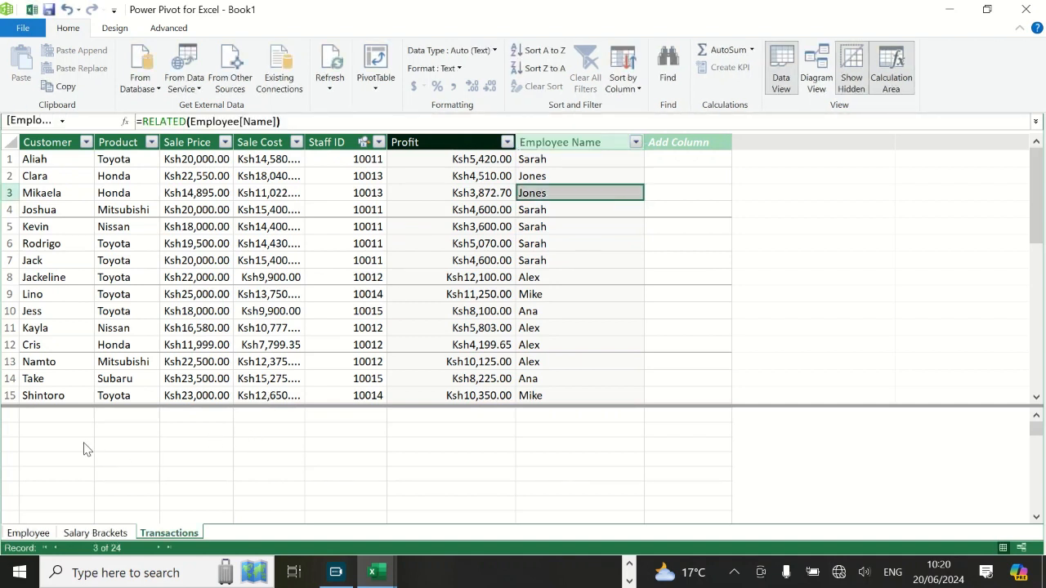
# Create a measure in the Transactions calculation area, in the third row under Customer, with =SUM([Profit])
pyautogui.click(59, 446)
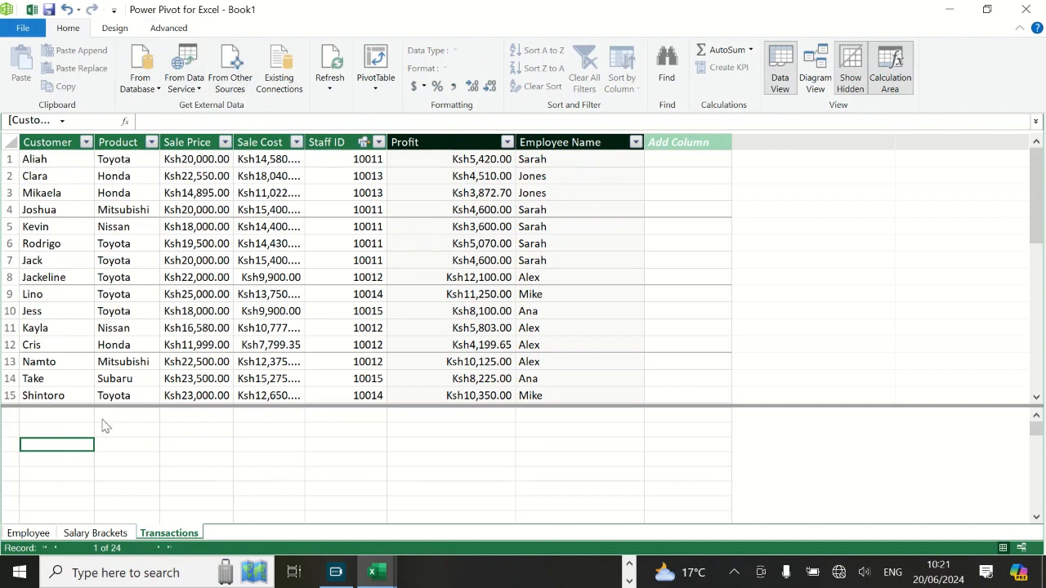
pyautogui.write('=')
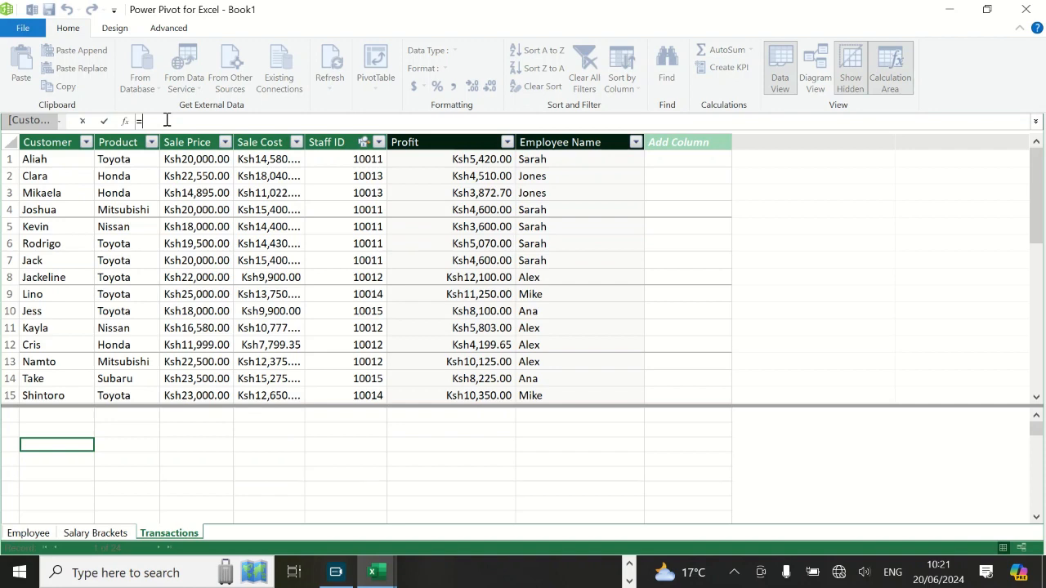
pyautogui.write('sum')
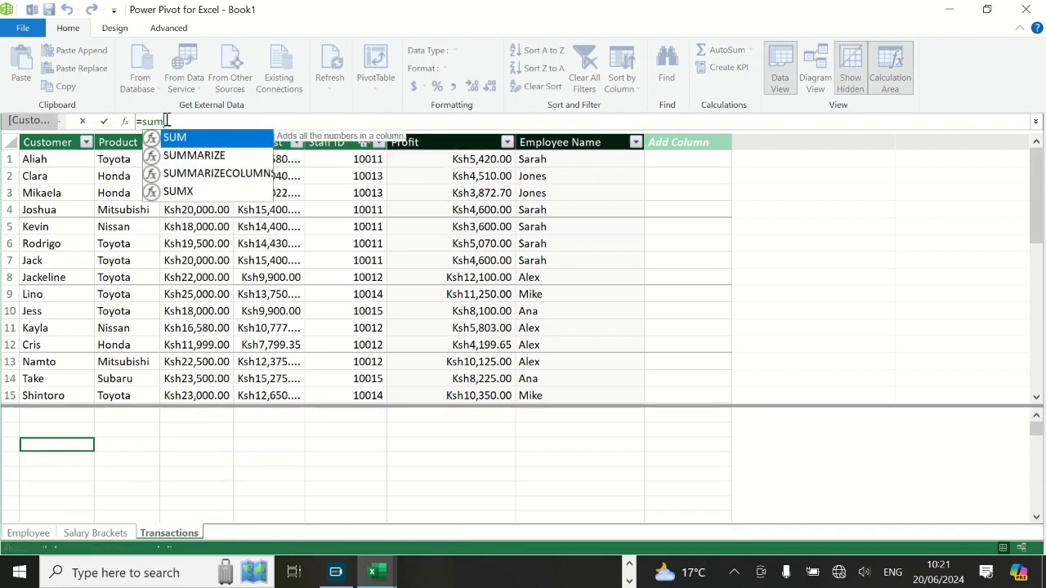
pyautogui.doubleClick(194, 139)
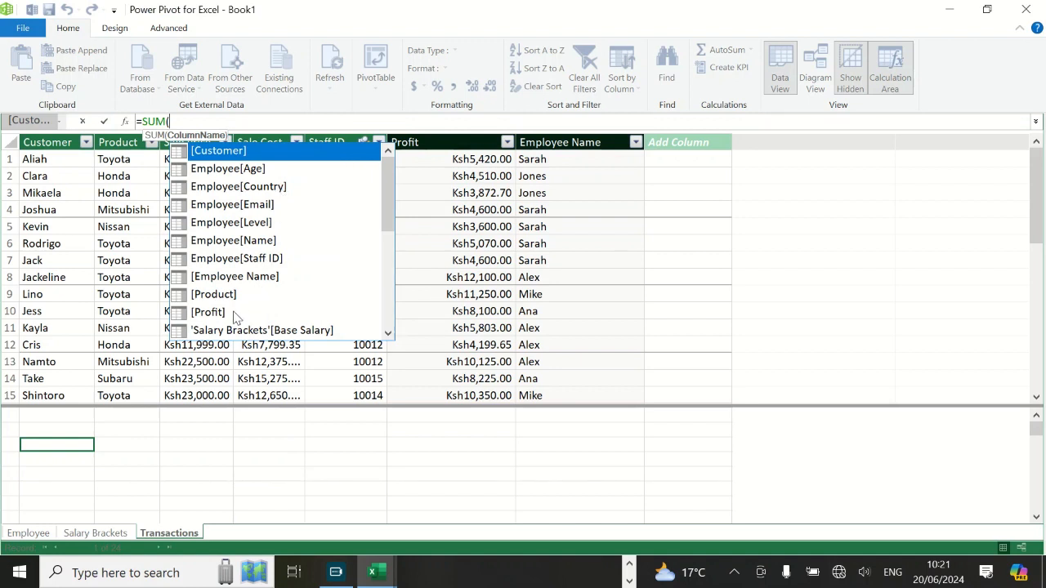
pyautogui.click(209, 313)
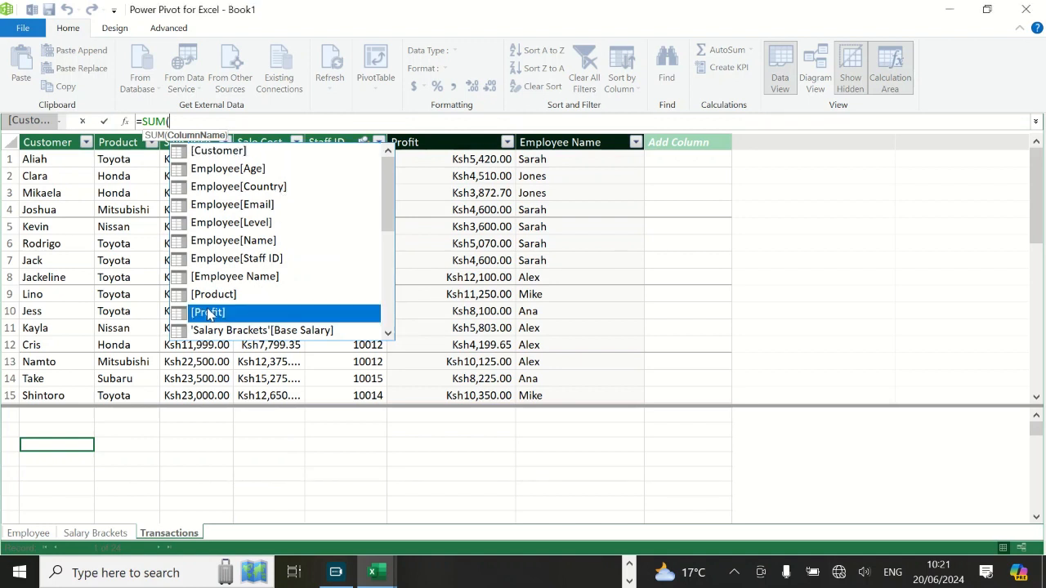
pyautogui.doubleClick(222, 316)
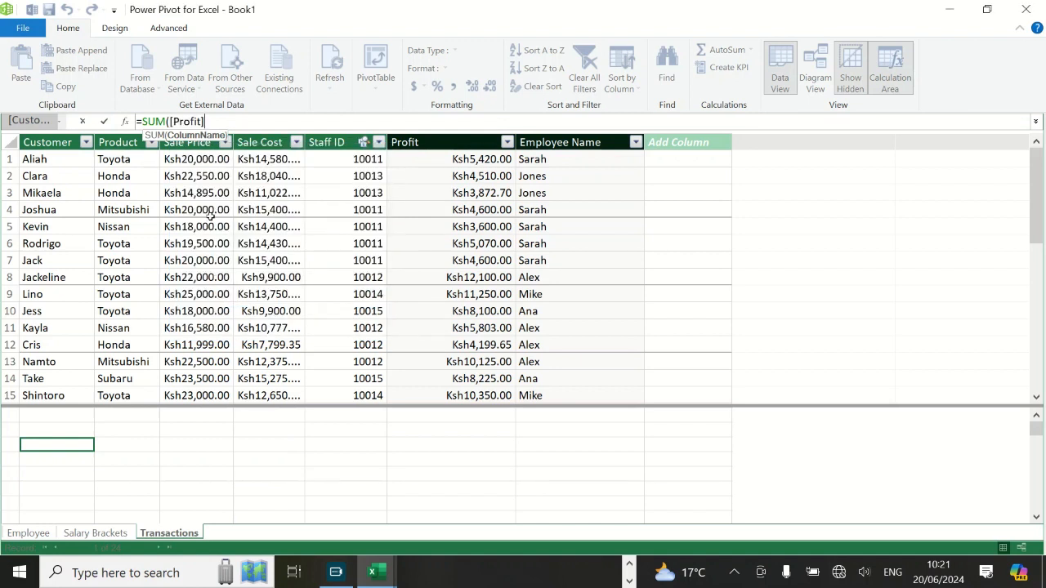
pyautogui.write(')')
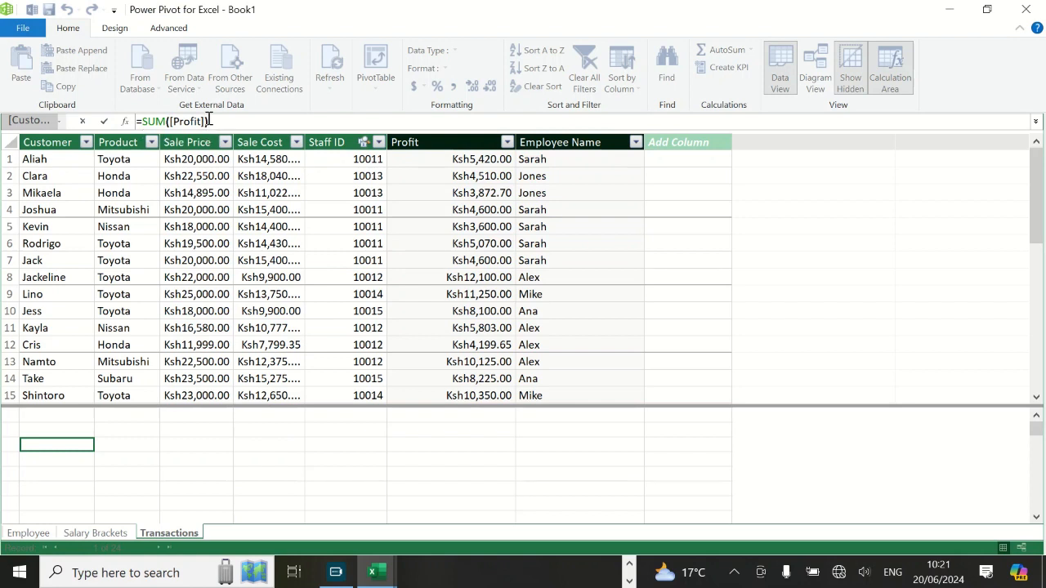
pyautogui.press('Return')
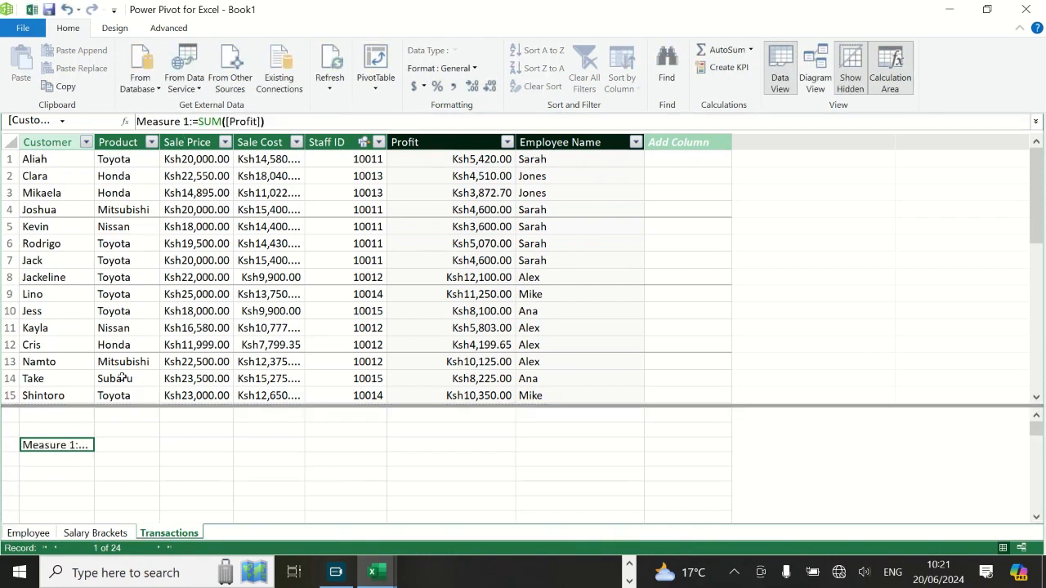
# Widen the Customer column to fit the measure and rename the measure as Total Profit
pyautogui.moveTo(95, 148); pyautogui.dragTo(137, 150)
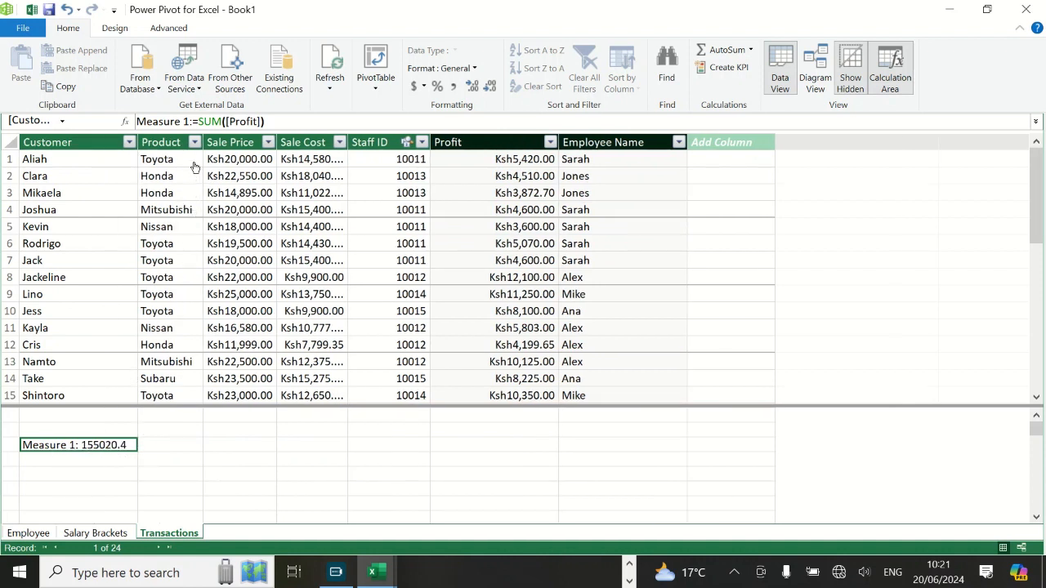
pyautogui.click(190, 121)
pyautogui.moveTo(191, 121); pyautogui.dragTo(135, 121)
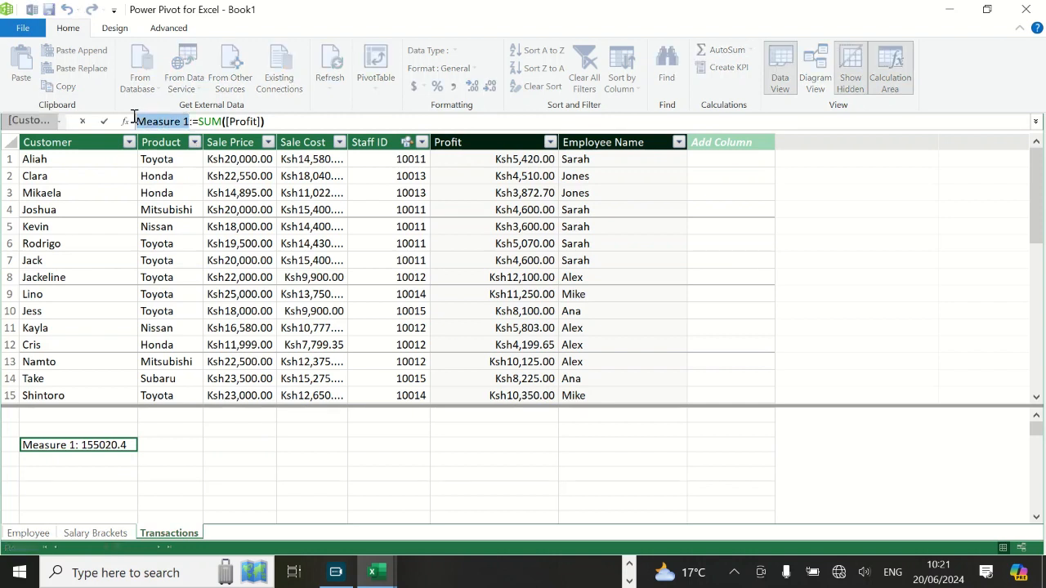
pyautogui.write('Total')
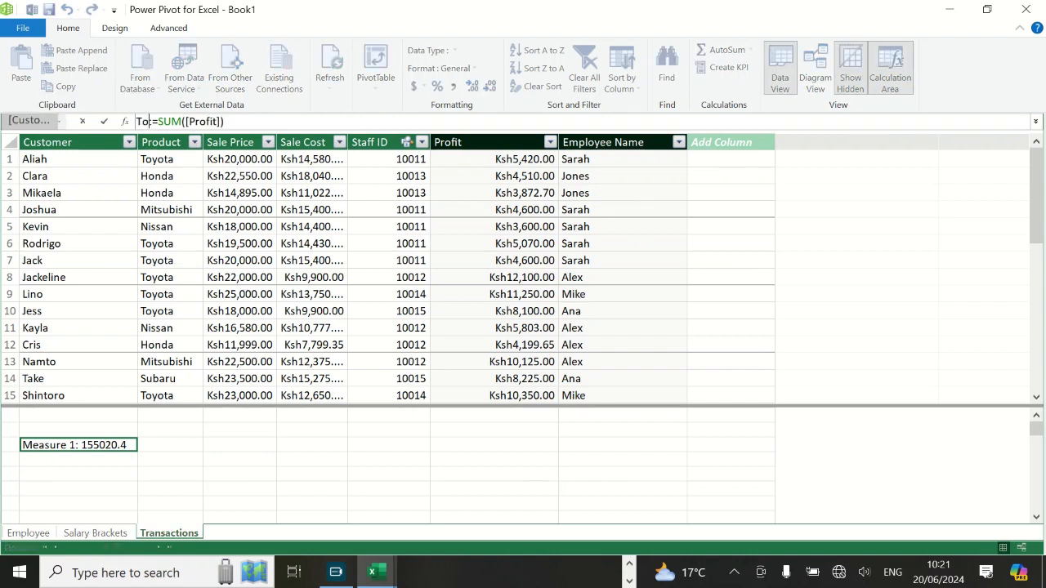
pyautogui.write(' Profit')
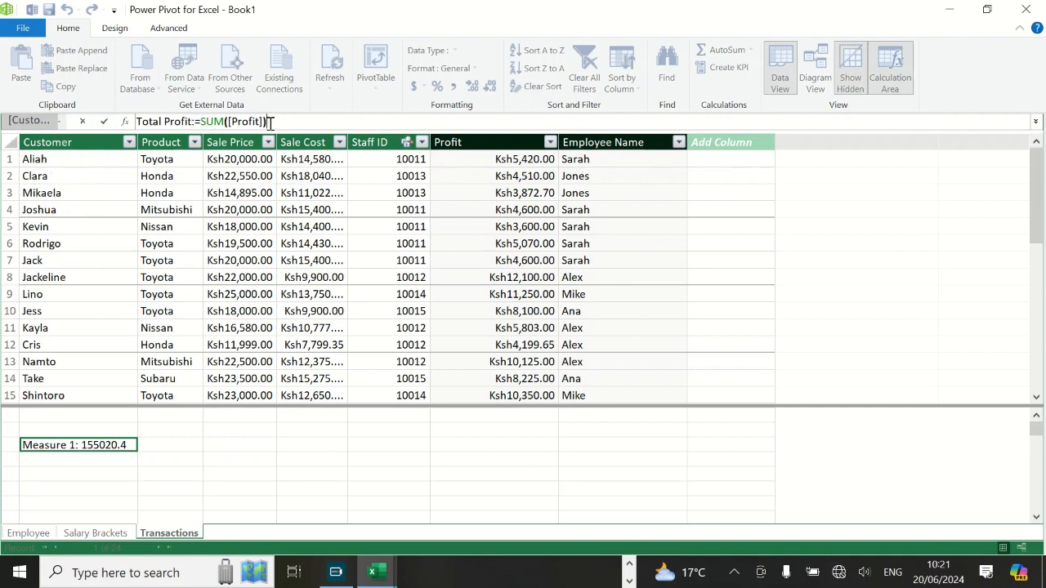
pyautogui.press('Return')
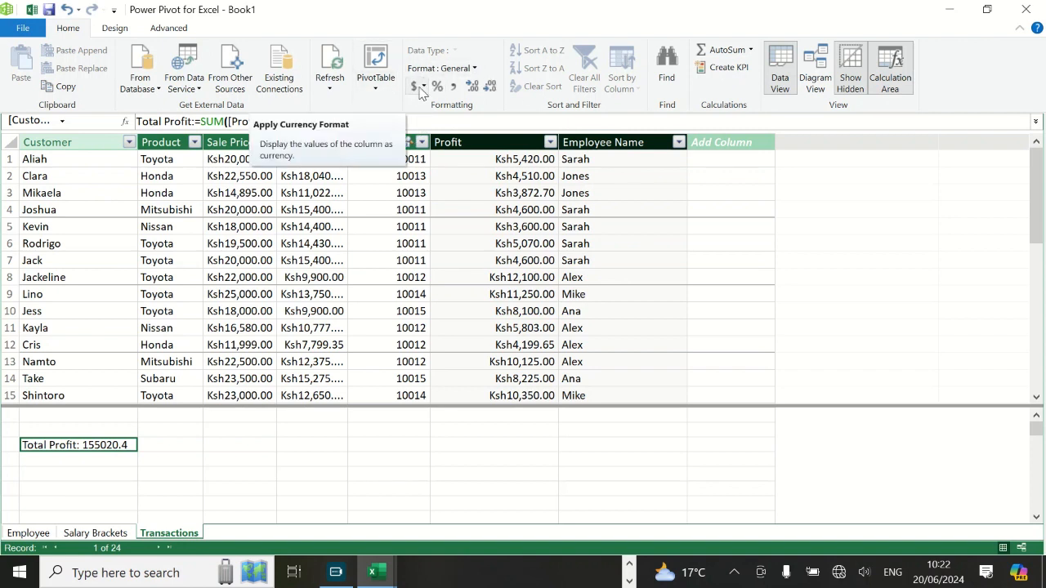
# Create a PivotTable from the data model on the existing worksheet at 'Sheet1'!$A$1
pyautogui.click(378, 63)
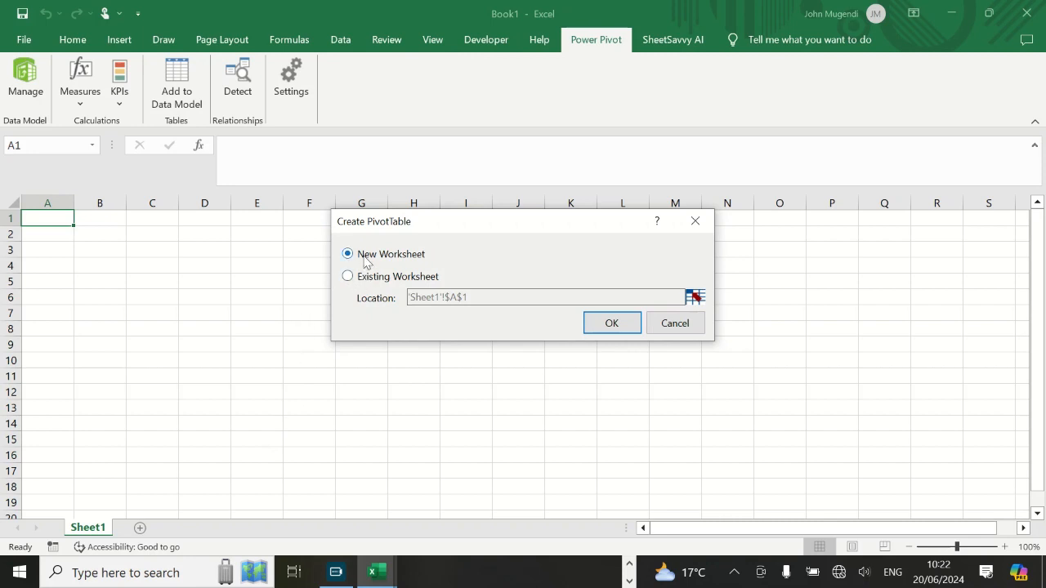
pyautogui.click(348, 277)
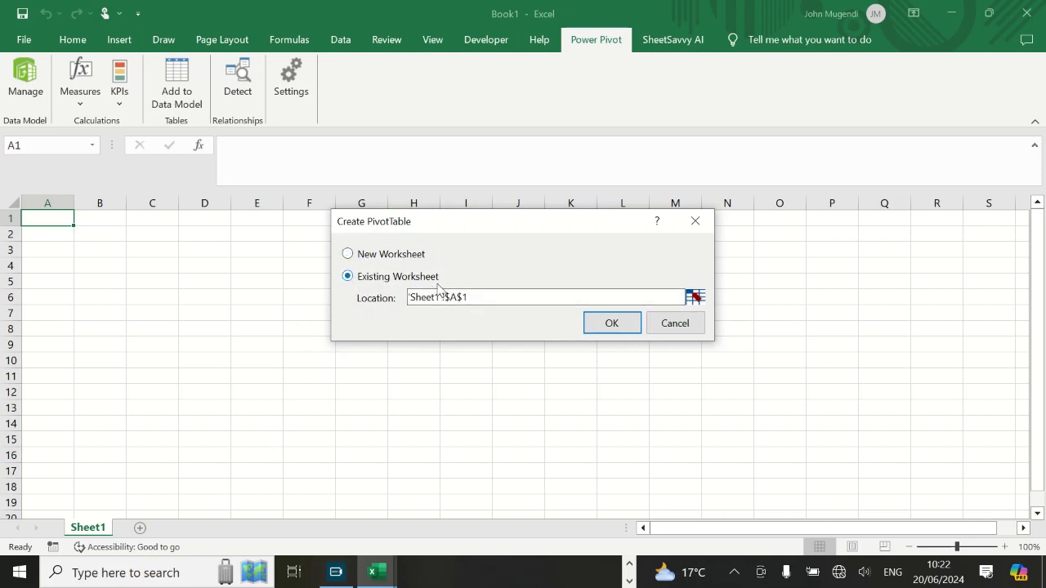
pyautogui.click(612, 324)
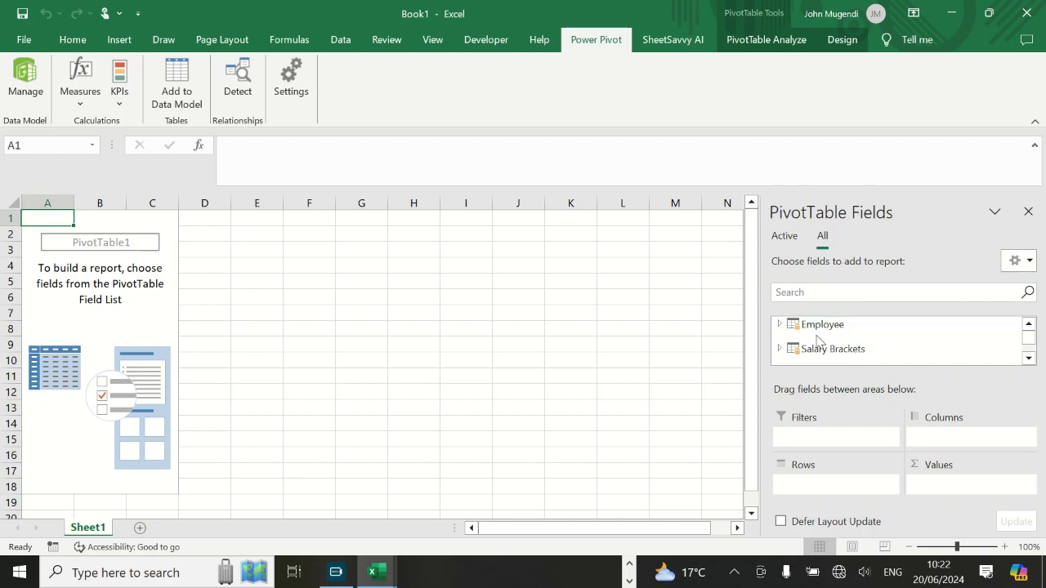
# Arrange the PivotTable fields and areas sections side by side and add the Employee table's Name field to the rows
pyautogui.scroll(-1, 797, 347)
pyautogui.scroll(1, 797, 346)
pyautogui.click(780, 326)
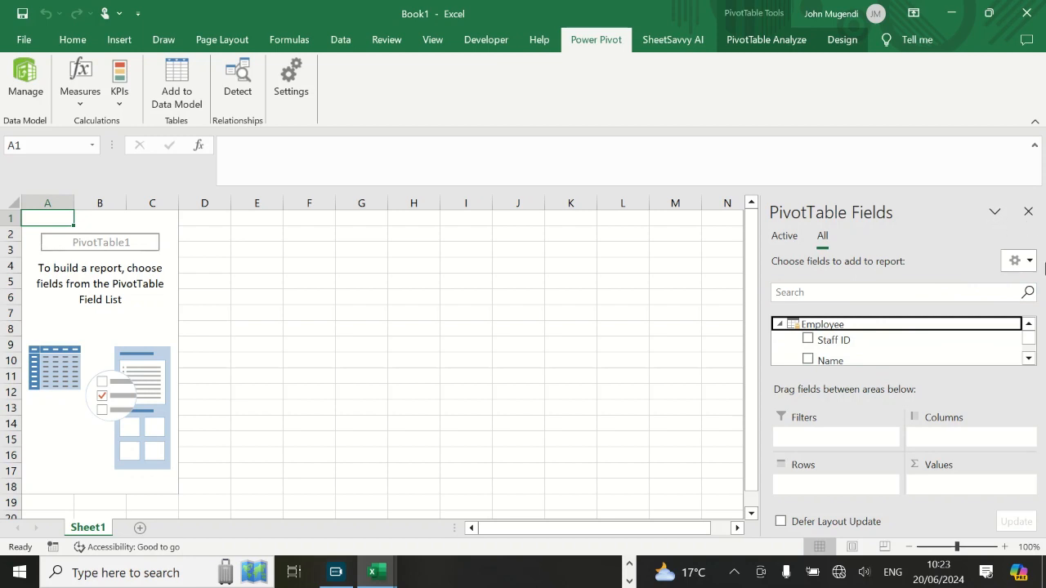
pyautogui.click(1026, 261)
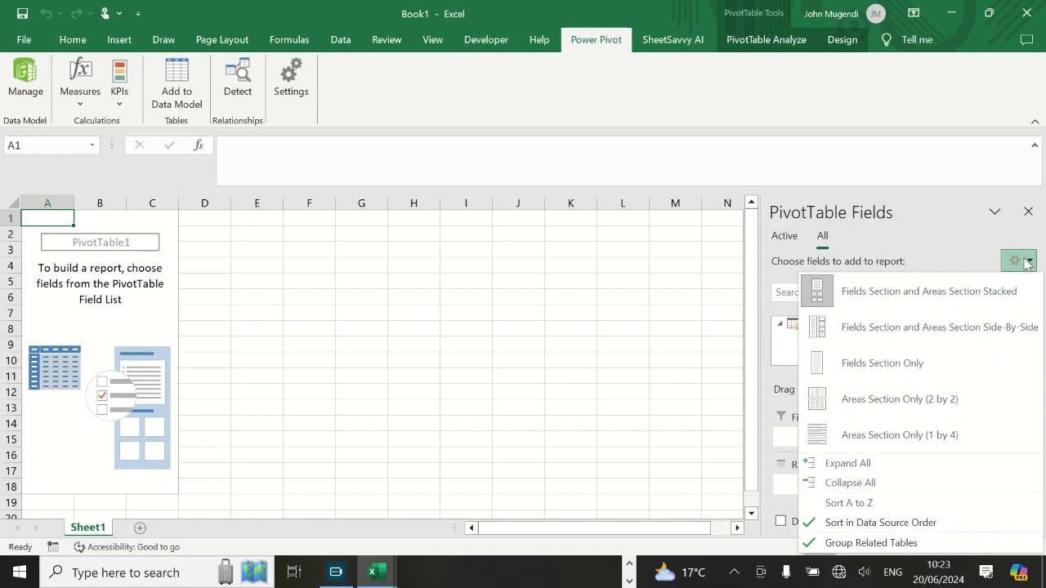
pyautogui.click(927, 328)
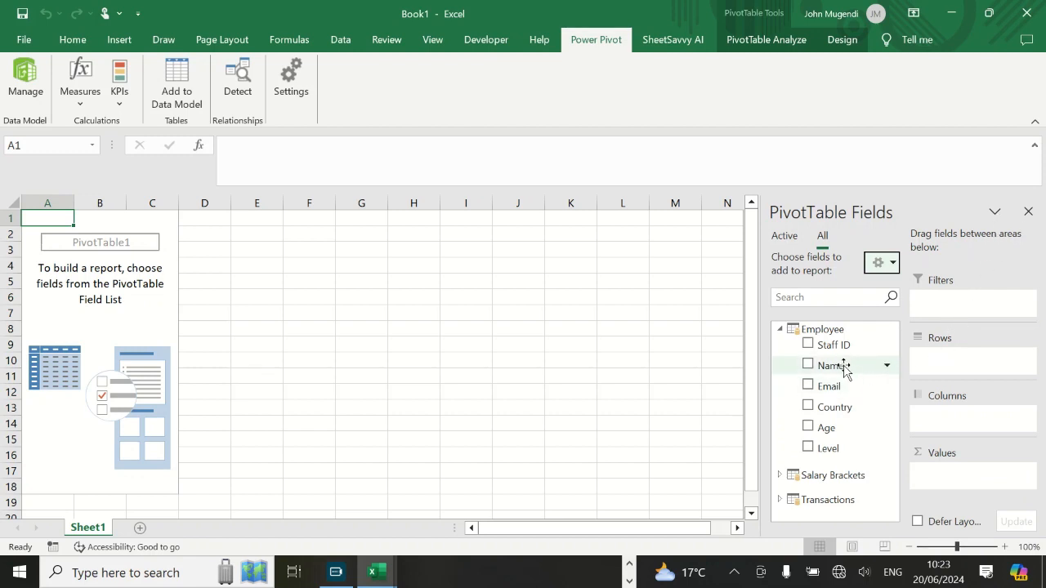
pyautogui.moveTo(829, 364); pyautogui.dragTo(937, 361)
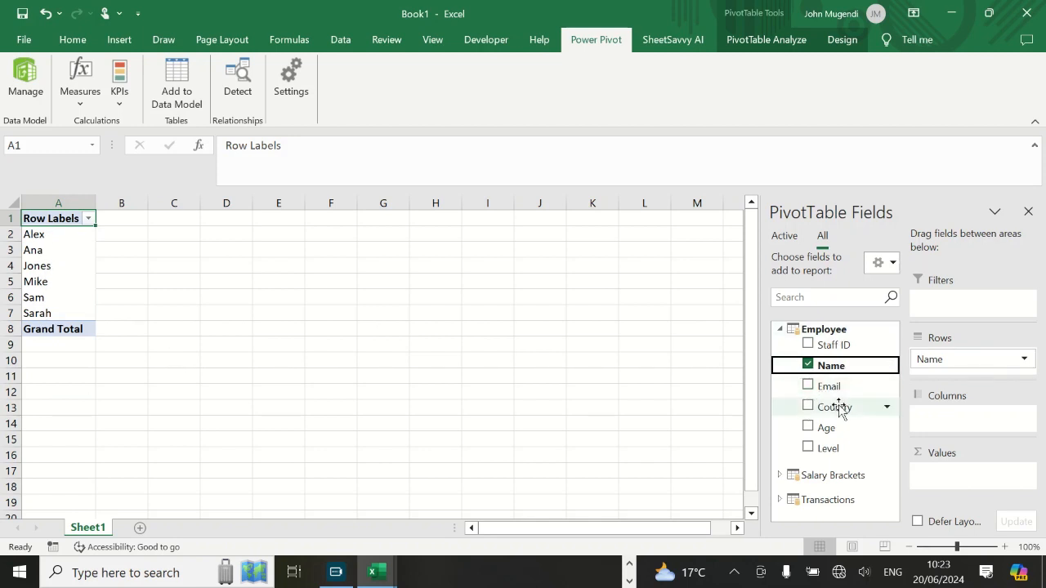
# Add Sale Price from the Transactions table to the PivotTable values, and replace it with Profit
pyautogui.click(780, 329)
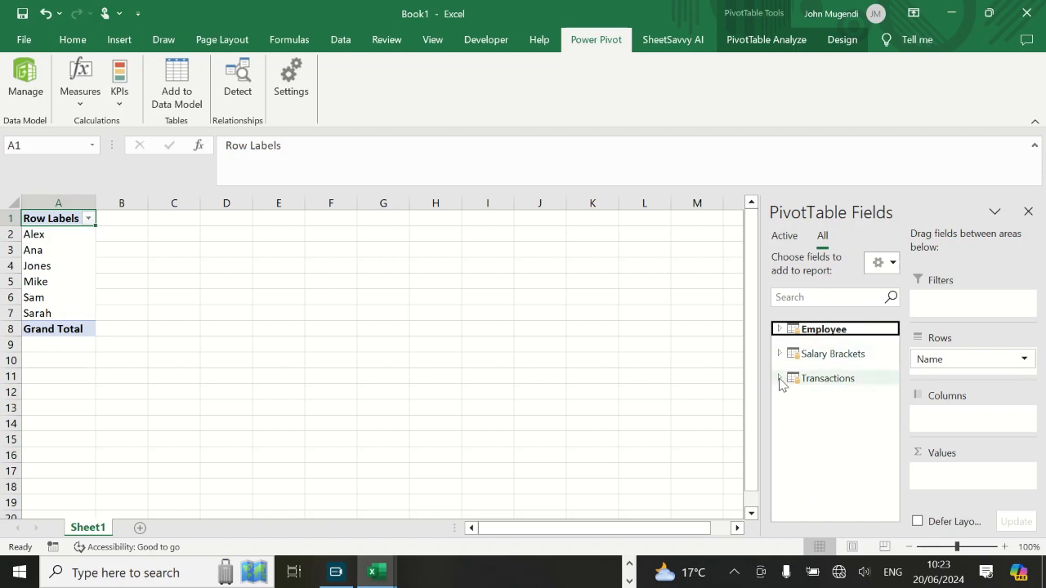
pyautogui.click(780, 379)
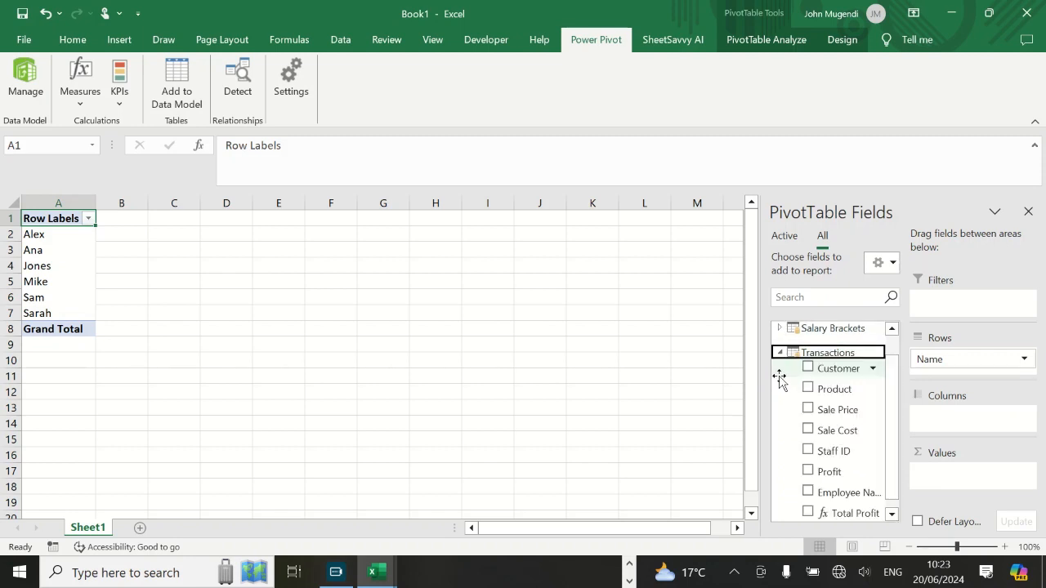
pyautogui.moveTo(830, 415); pyautogui.dragTo(948, 478)
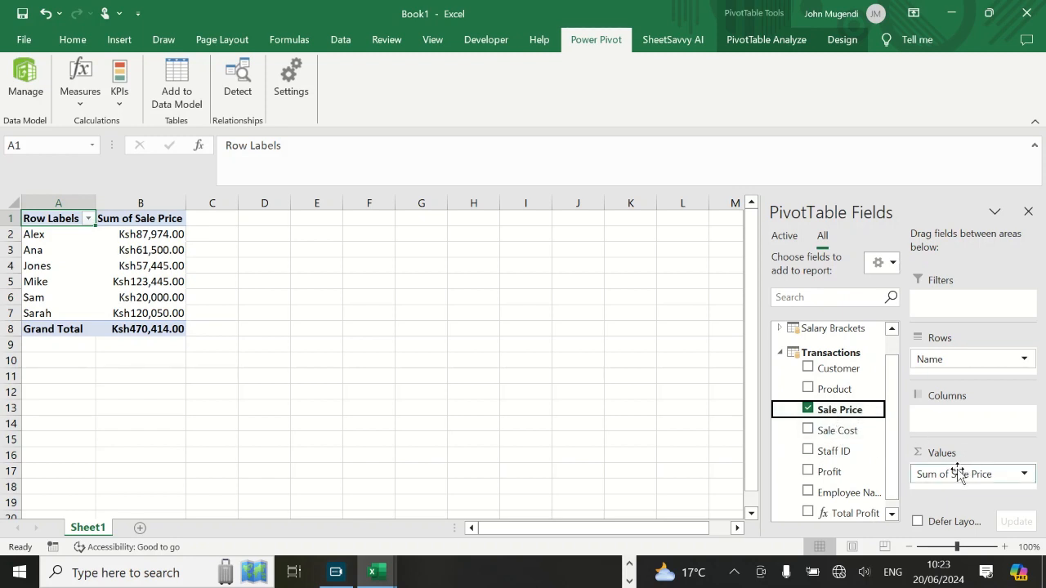
pyautogui.moveTo(957, 474); pyautogui.dragTo(826, 413)
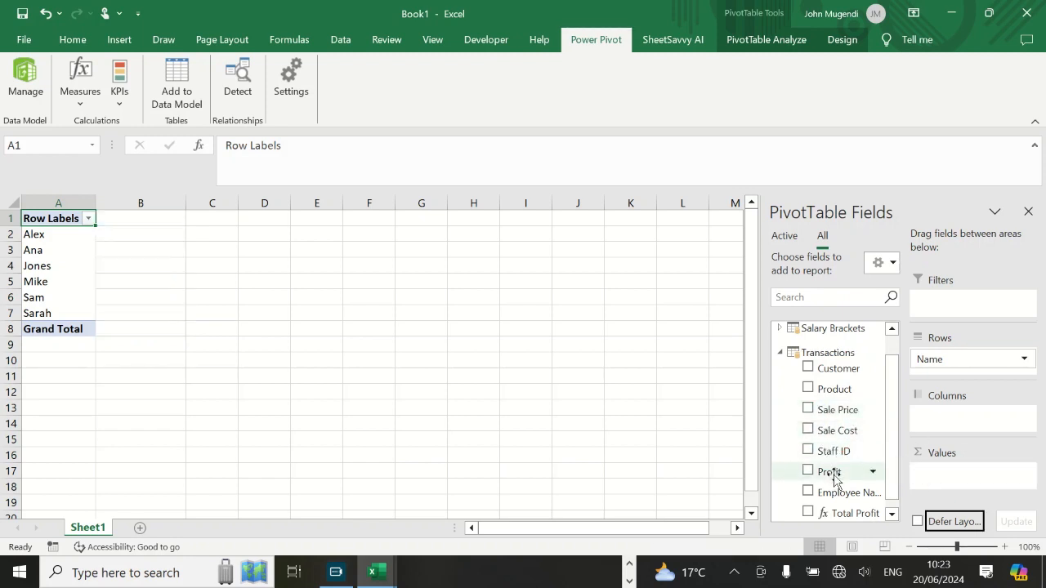
pyautogui.moveTo(832, 473); pyautogui.dragTo(947, 480)
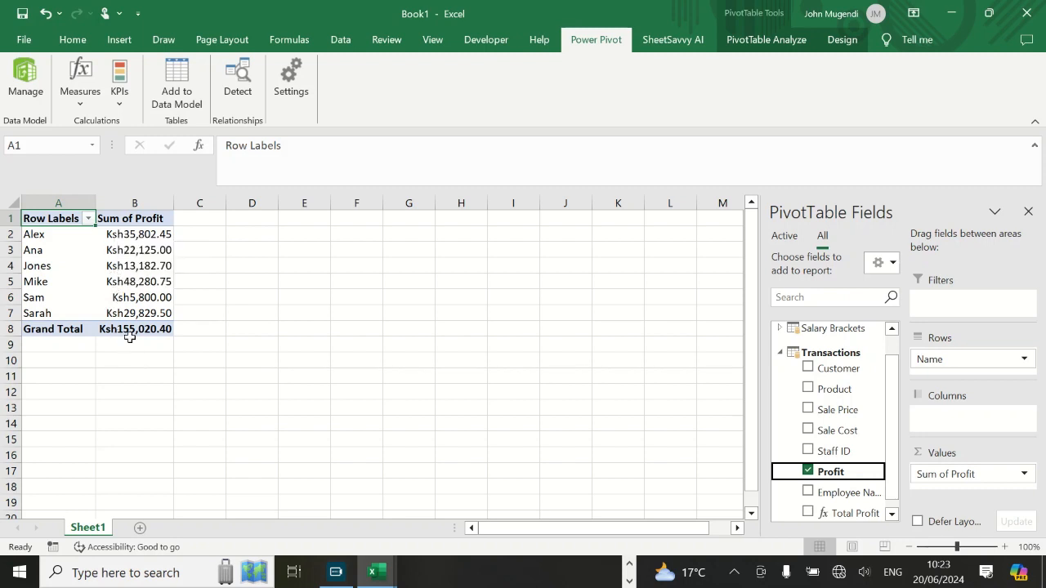
pyautogui.click(130, 235)
pyautogui.rightClick(130, 234)
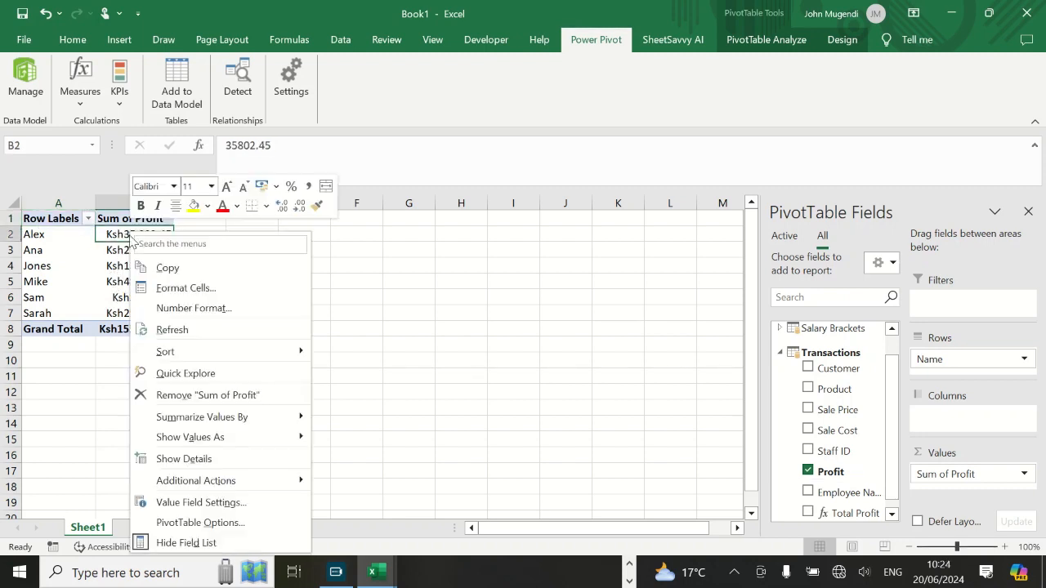
pyautogui.moveTo(234, 358)
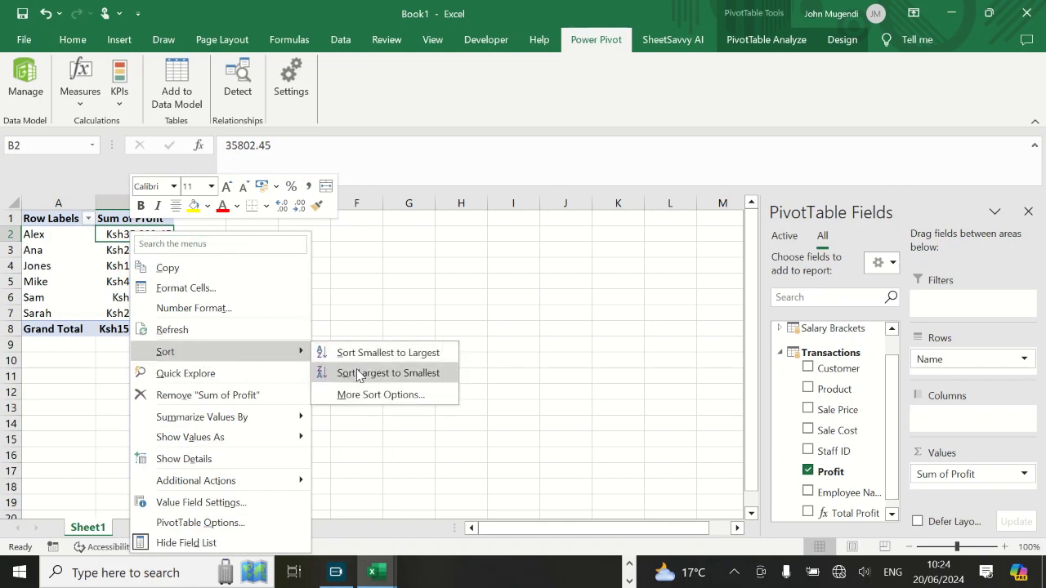
pyautogui.press('Escape')
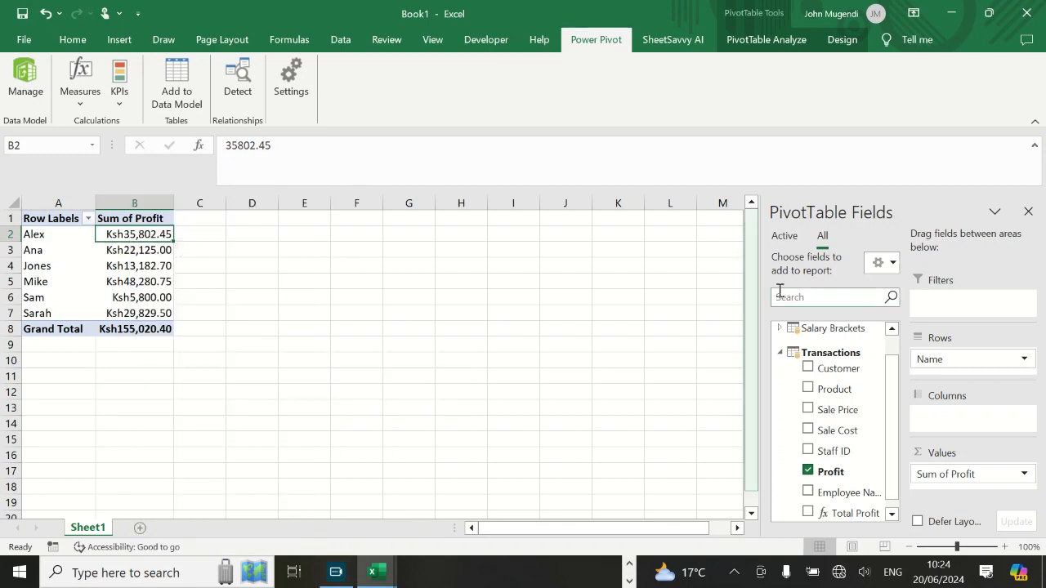
# Split the PivotTable columns by Employee Level from the Salary Brackets table, and replace that field with Years of Experience
pyautogui.click(781, 353)
pyautogui.click(781, 354)
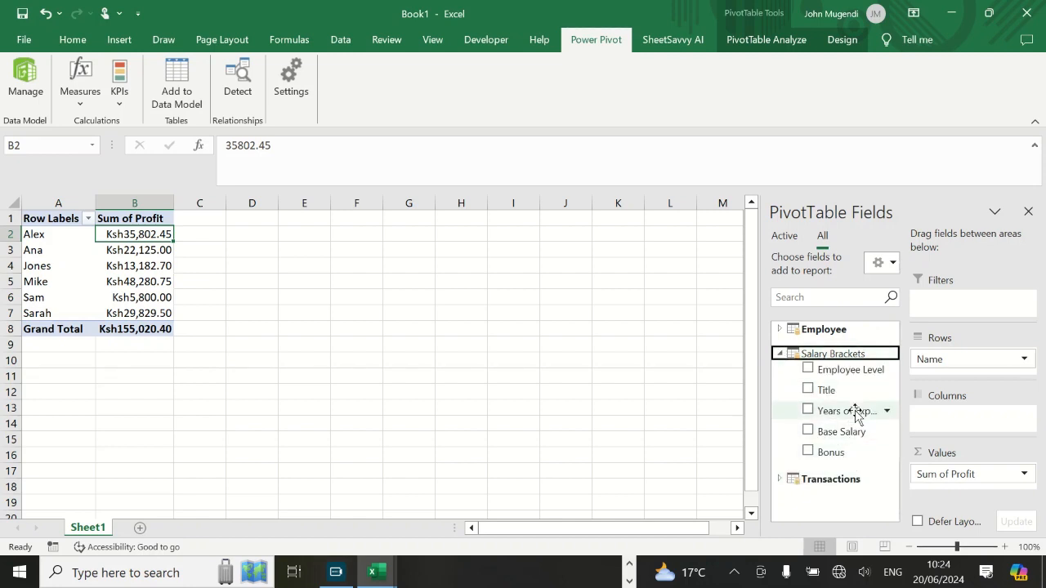
pyautogui.click(780, 353)
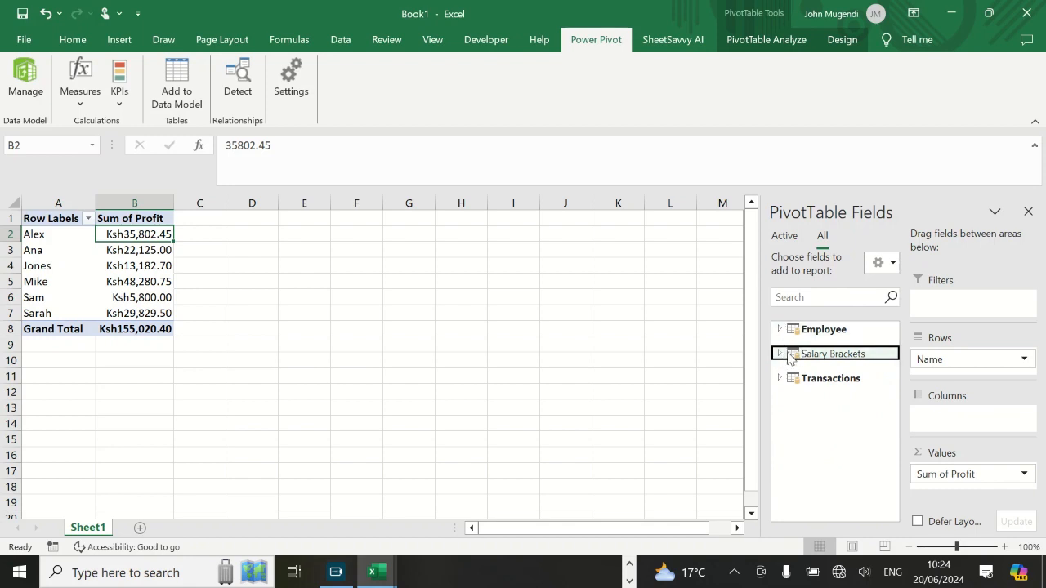
pyautogui.click(781, 355)
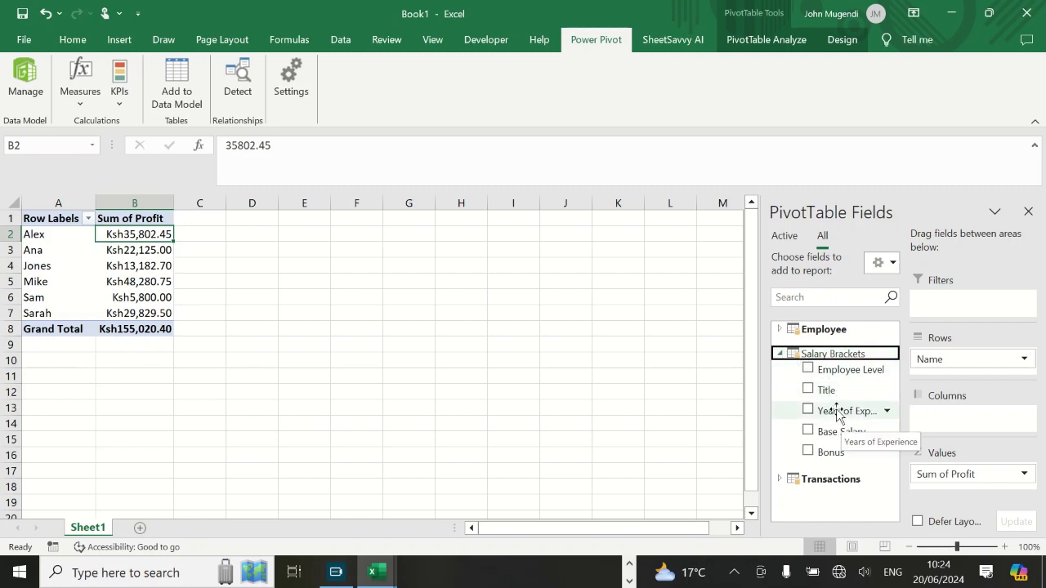
pyautogui.moveTo(840, 371); pyautogui.dragTo(948, 418)
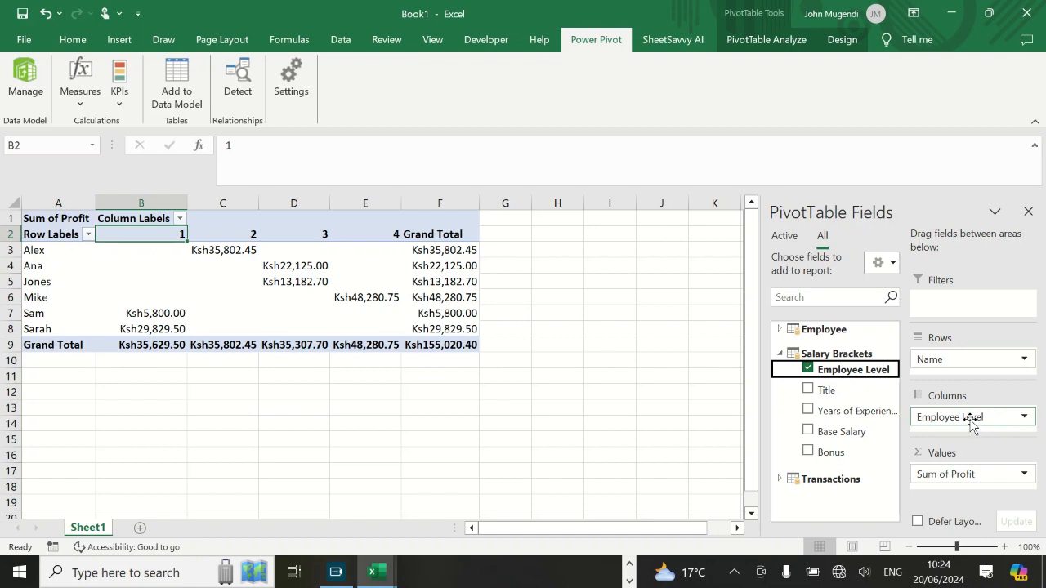
pyautogui.moveTo(968, 418); pyautogui.dragTo(854, 373)
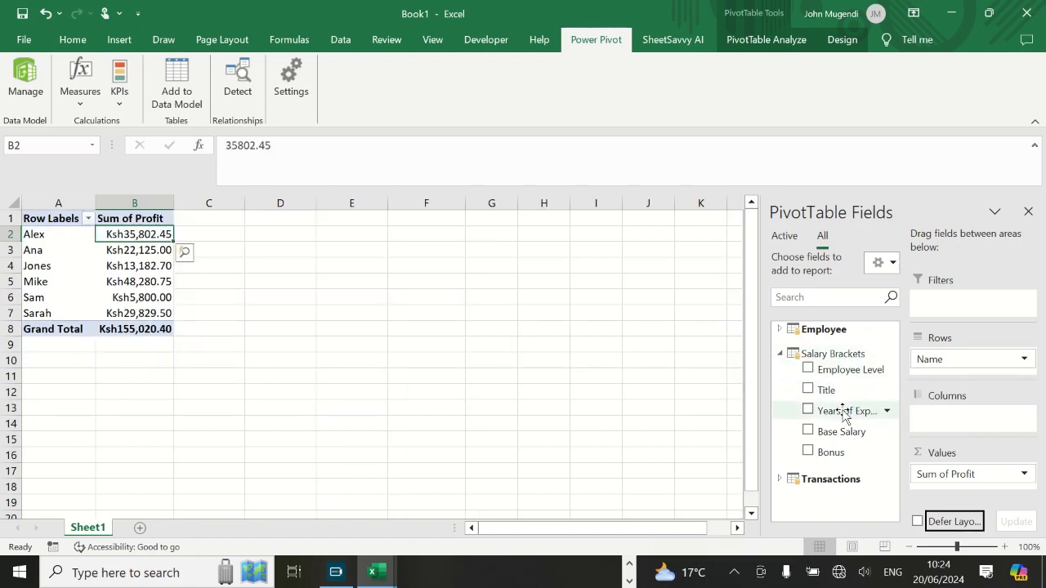
pyautogui.moveTo(844, 413); pyautogui.dragTo(924, 415)
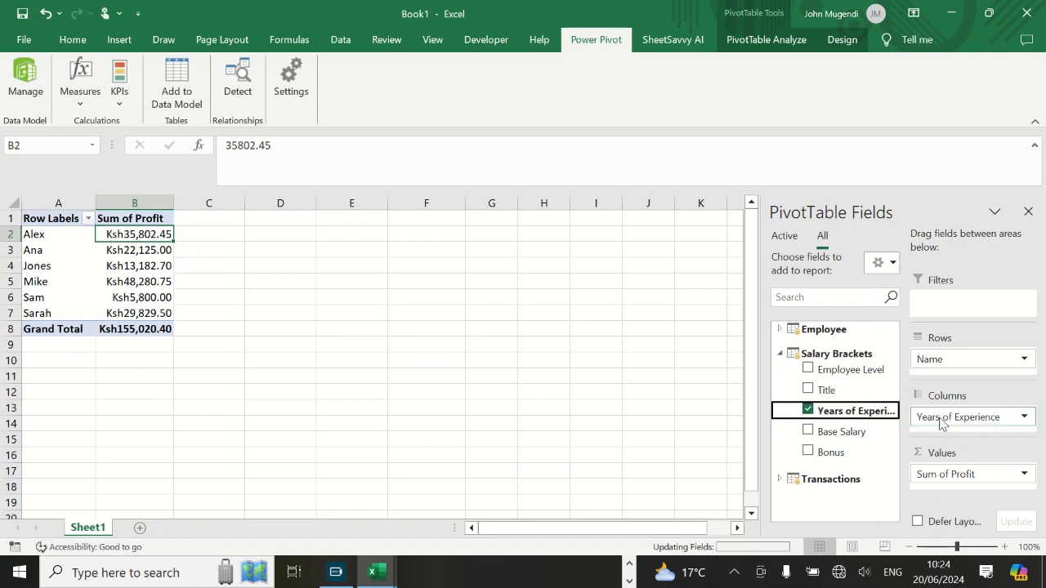
# Replace Sum of Profit in the PivotTable values with Sale Price from the Transactions table
pyautogui.click(780, 479)
pyautogui.moveTo(936, 473); pyautogui.dragTo(817, 454)
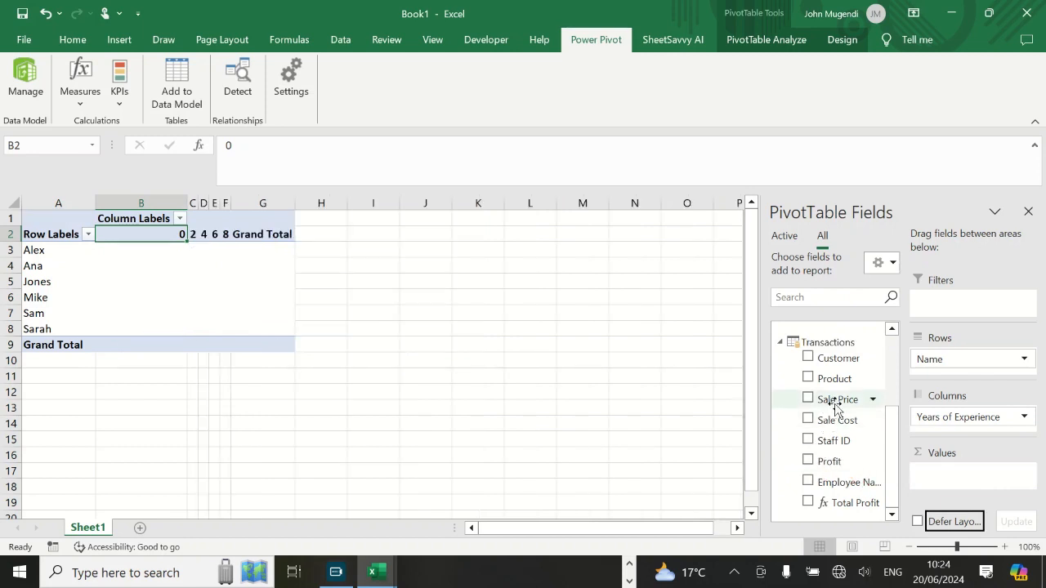
pyautogui.moveTo(832, 404); pyautogui.dragTo(948, 475)
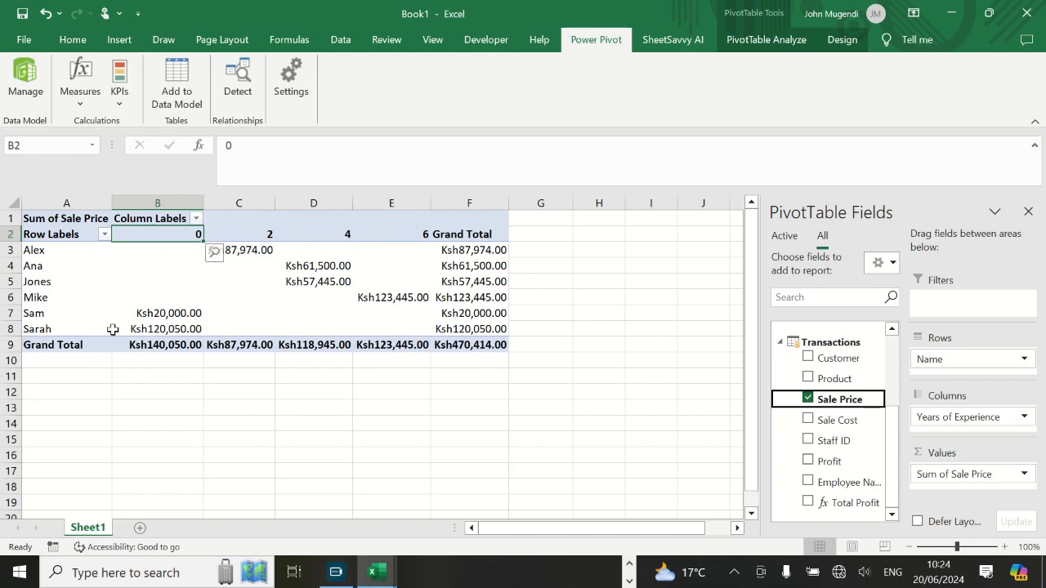
pyautogui.moveTo(164, 331)
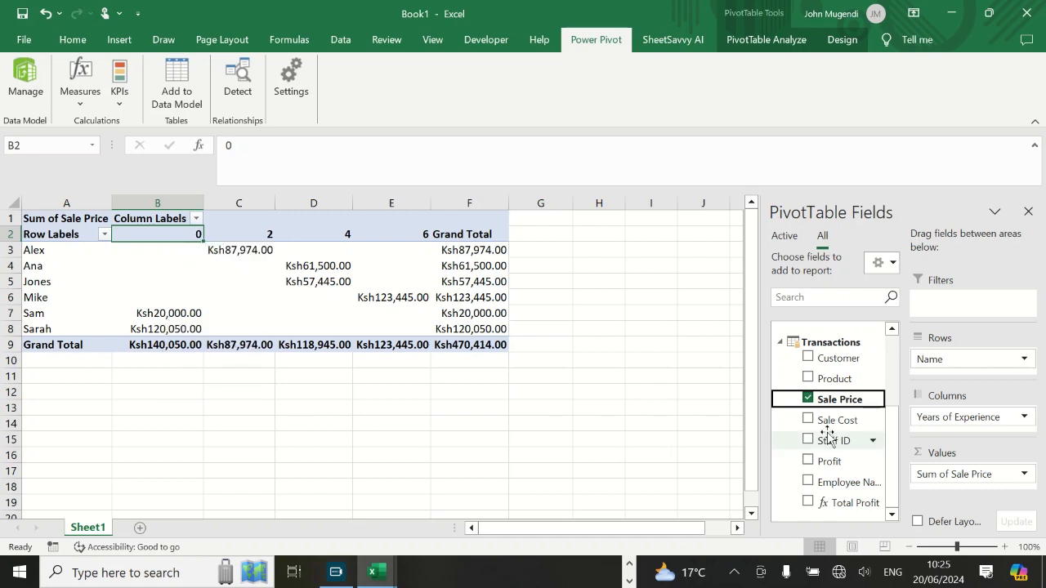
# Remove Sum of Sale Price and Years of Experience from the PivotTable, and widen column A
pyautogui.click(780, 343)
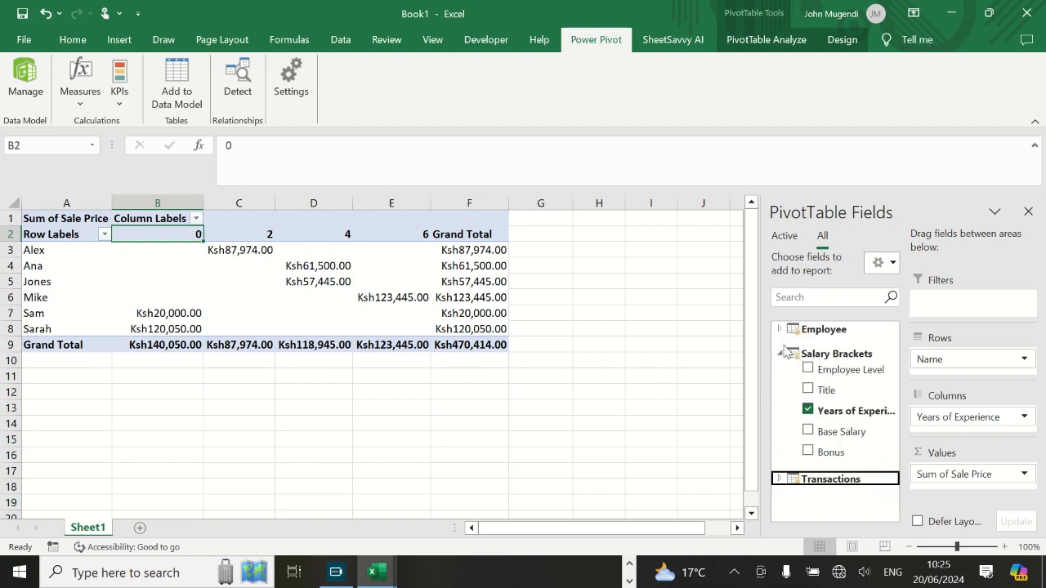
pyautogui.click(780, 354)
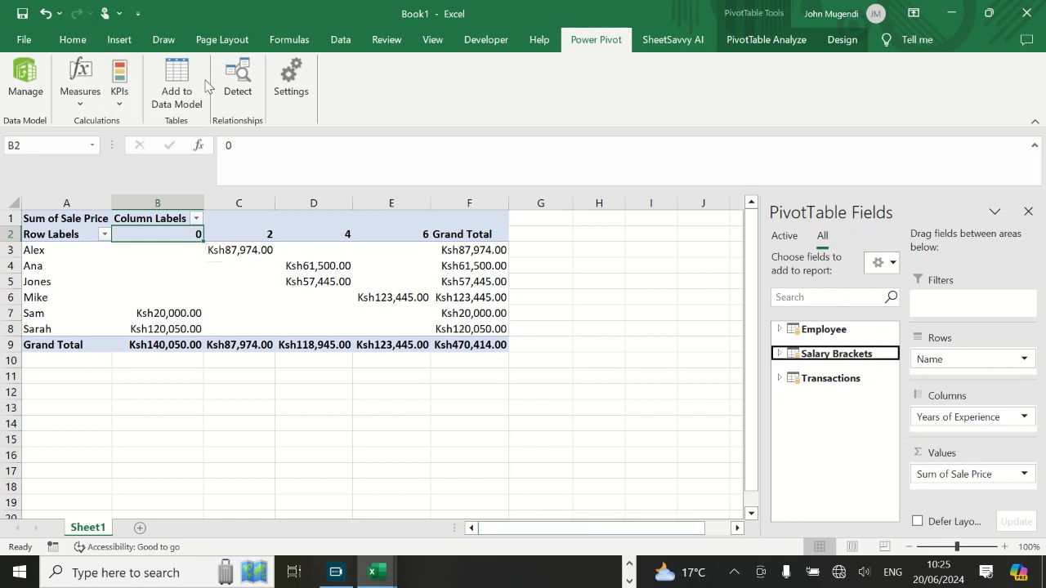
pyautogui.moveTo(955, 474); pyautogui.dragTo(853, 441)
pyautogui.moveTo(977, 423); pyautogui.dragTo(841, 411)
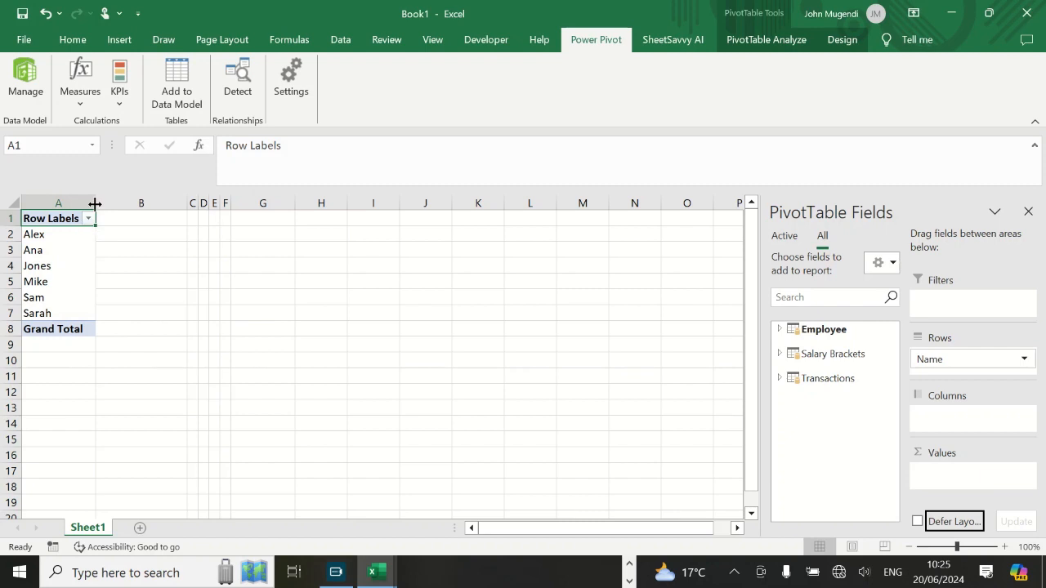
pyautogui.moveTo(96, 205); pyautogui.dragTo(121, 205)
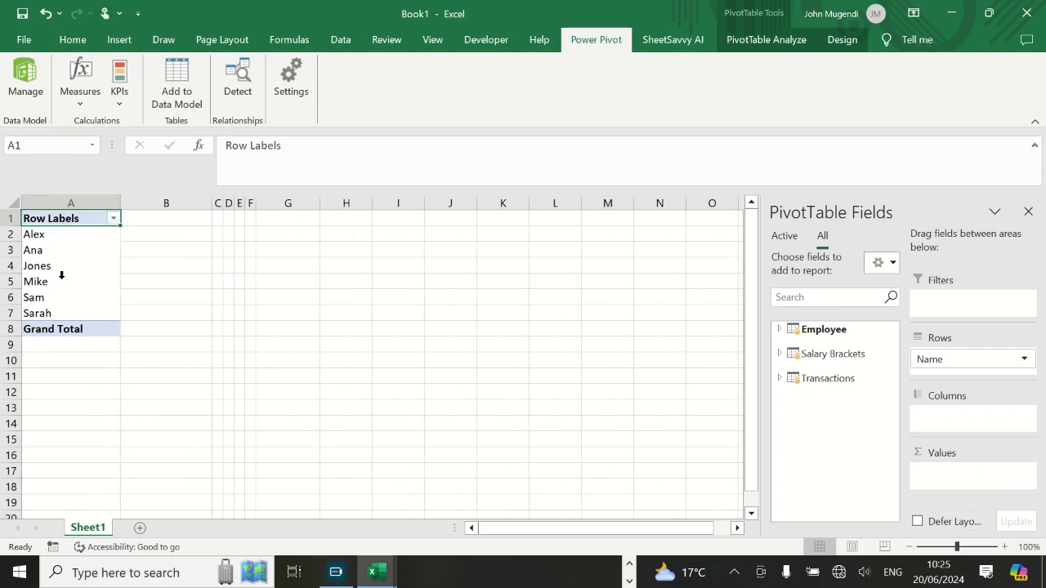
# Add the Transactions table's Profit field to the PivotTable values and collapse the table's field list
pyautogui.click(779, 353)
pyautogui.click(780, 354)
pyautogui.click(780, 354)
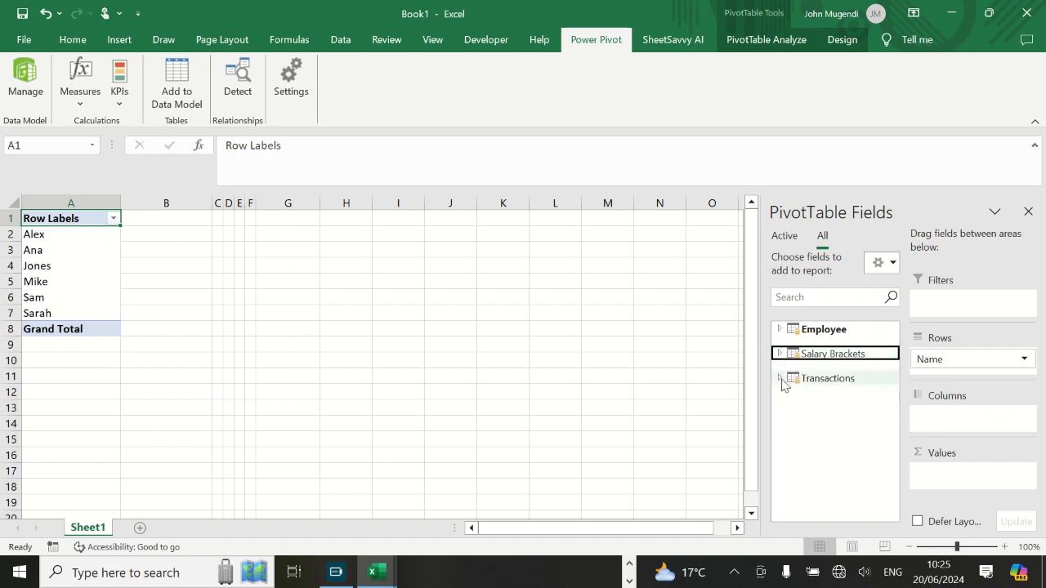
pyautogui.click(779, 377)
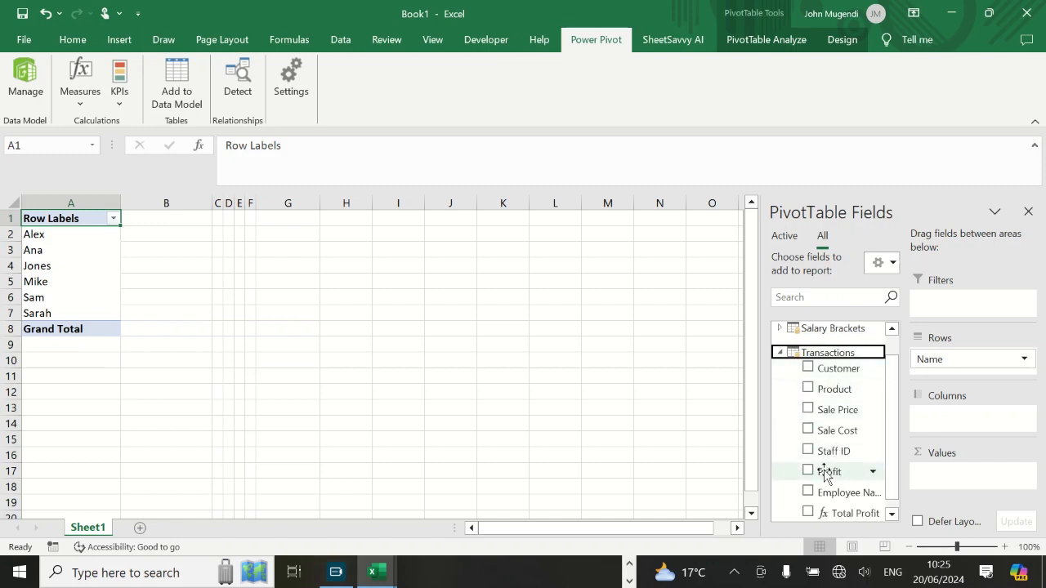
pyautogui.moveTo(825, 472); pyautogui.dragTo(947, 465)
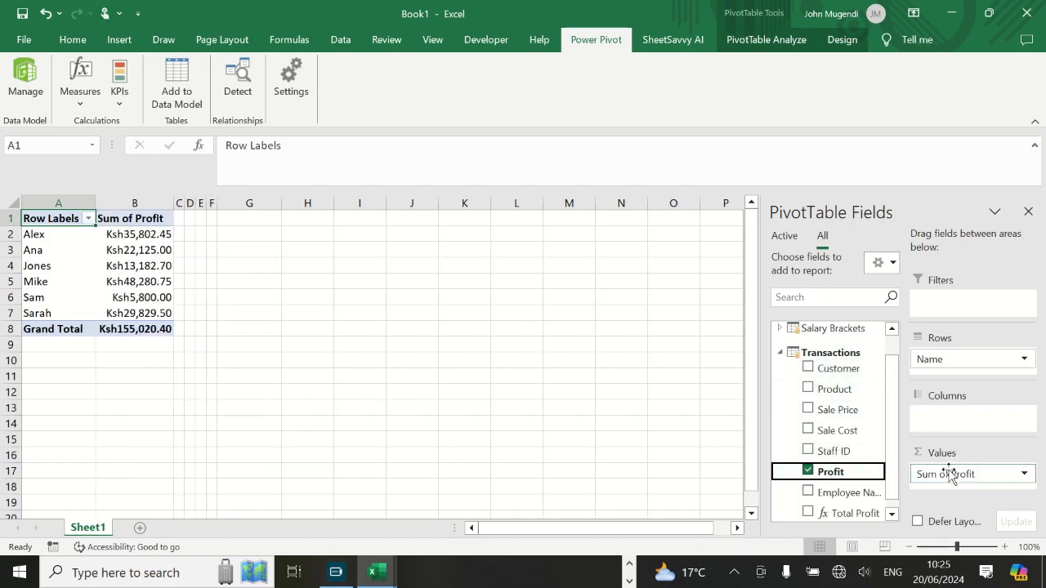
pyautogui.scroll(-1, 814, 460)
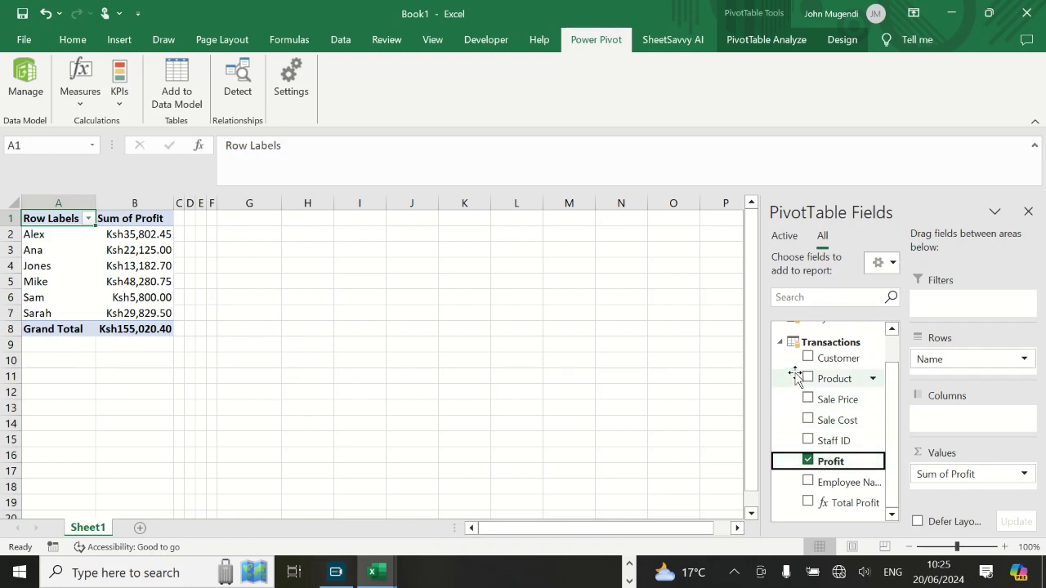
pyautogui.click(781, 343)
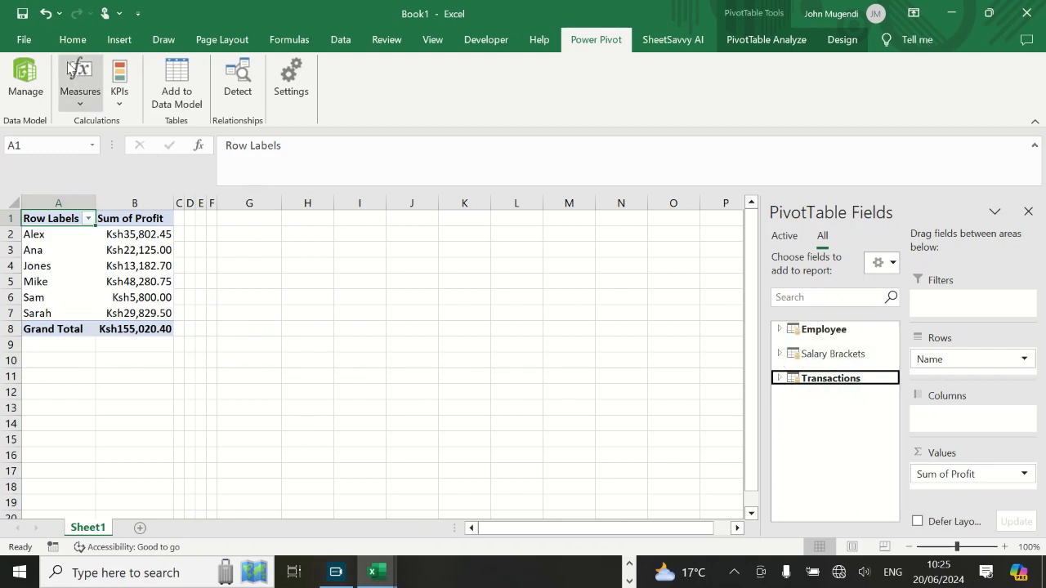
# Create a KPI on Total Profit with an absolute target value of 20000 and the cross, exclamation mark and check mark icon style
pyautogui.click(120, 103)
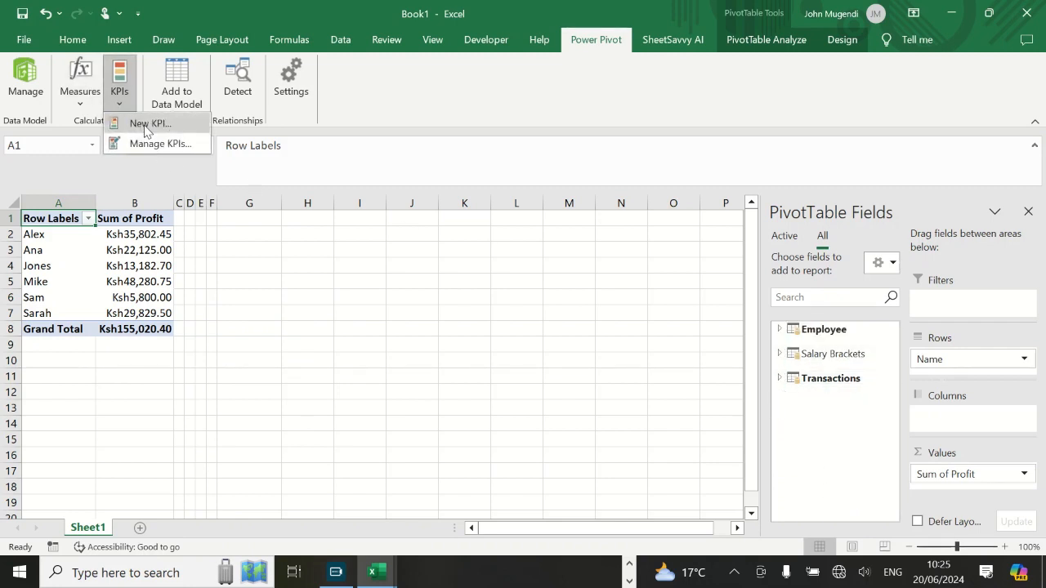
pyautogui.click(151, 123)
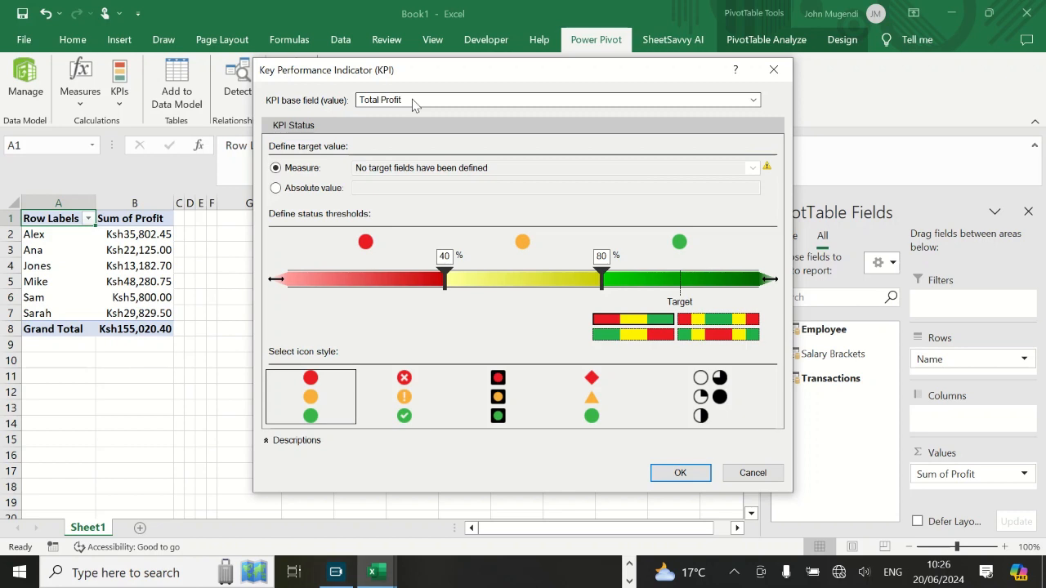
pyautogui.click(276, 189)
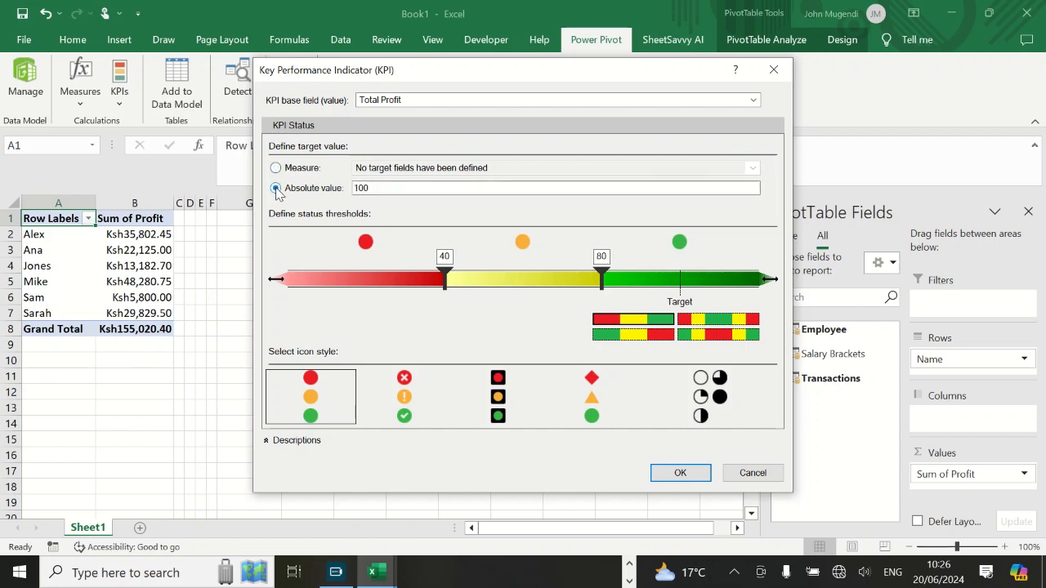
pyautogui.moveTo(412, 79); pyautogui.dragTo(614, 85)
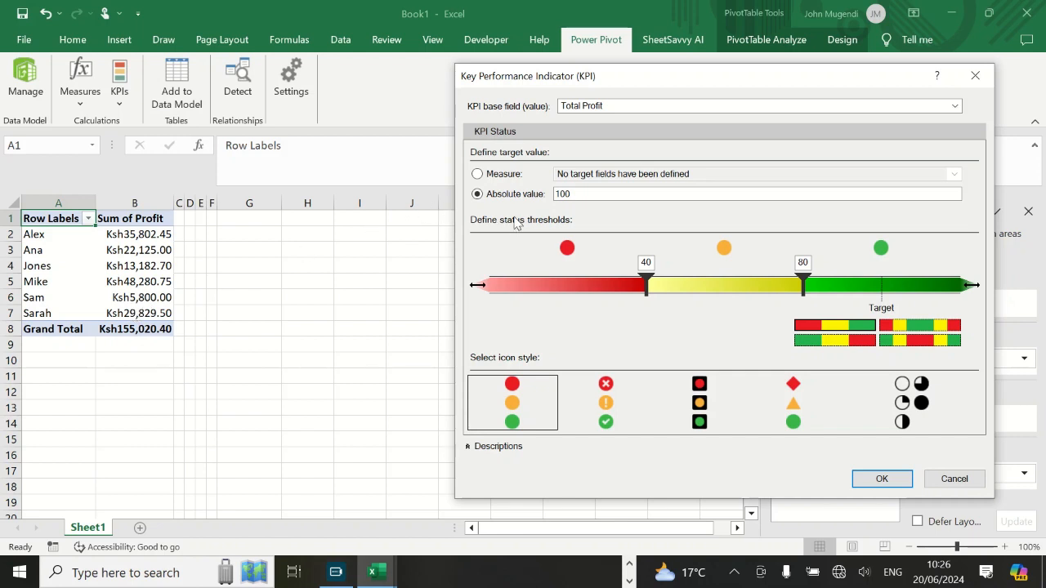
pyautogui.moveTo(577, 196); pyautogui.dragTo(547, 197)
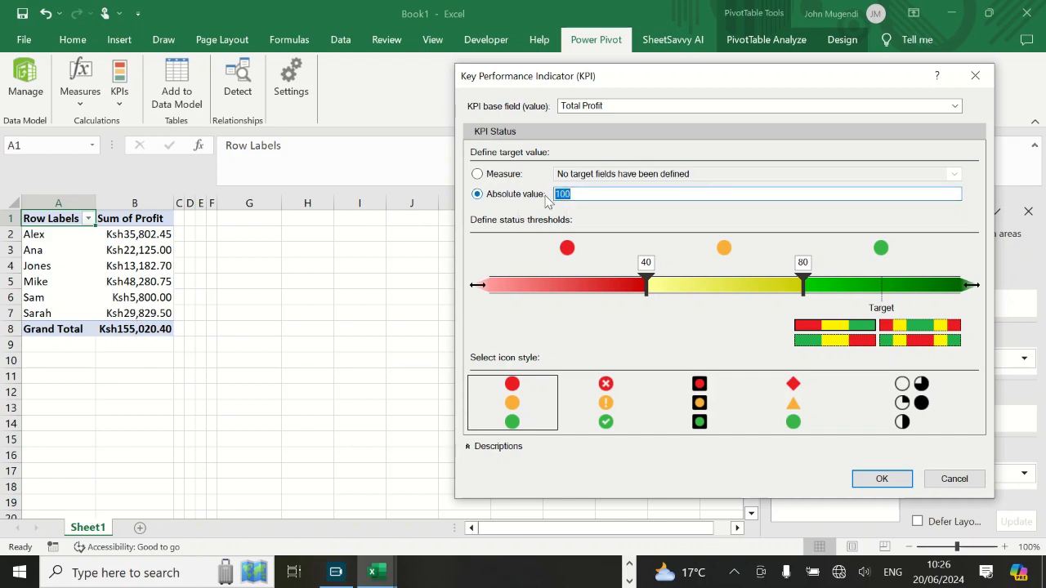
pyautogui.write('20000')
pyautogui.click(608, 398)
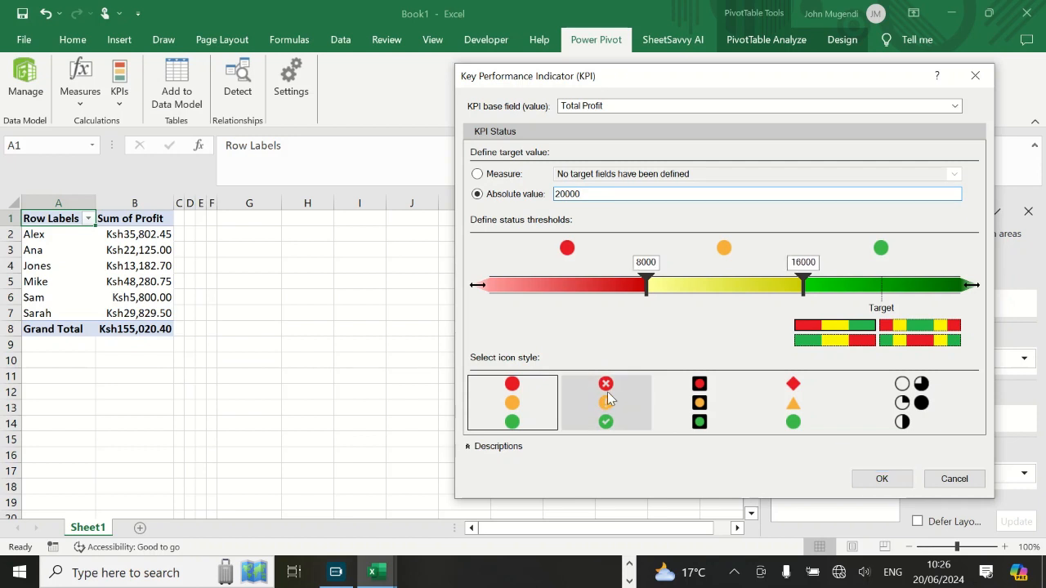
pyautogui.click(608, 398)
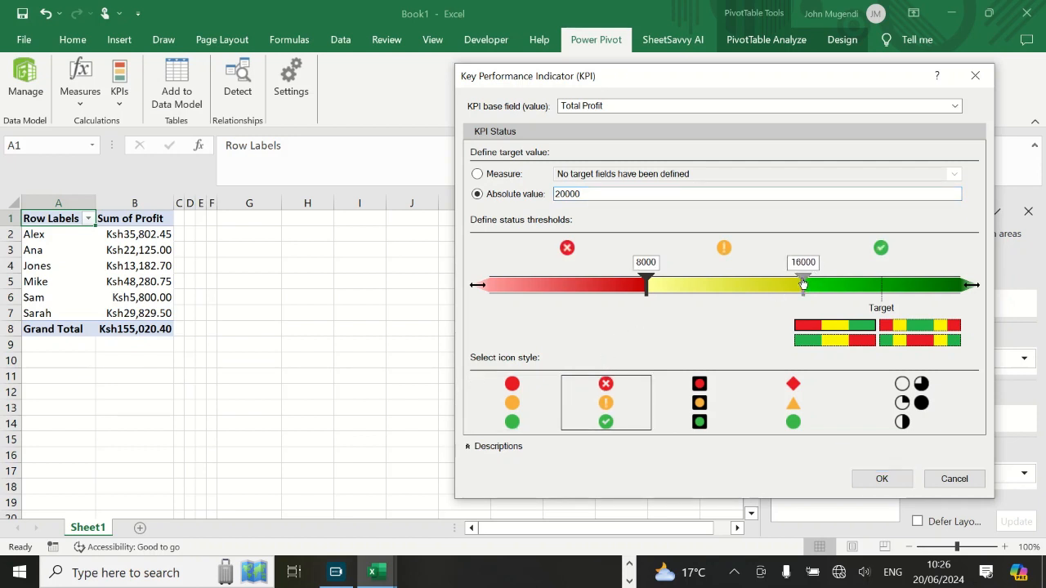
pyautogui.click(881, 479)
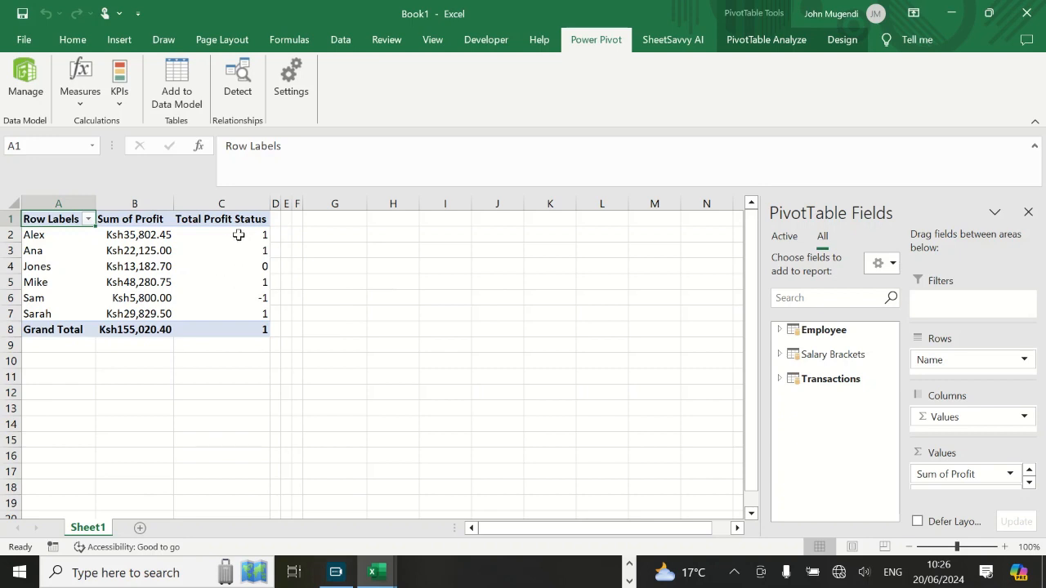
# Try the Total Profit KPI's Goal field in the PivotTable, remove it, and re-add the Status field to refresh its icons
pyautogui.click(780, 380)
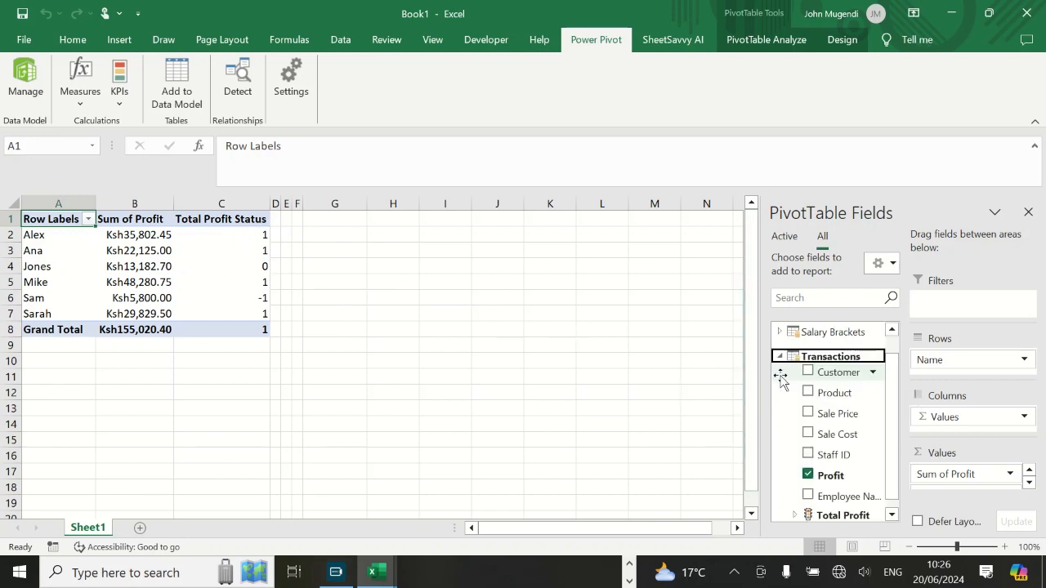
pyautogui.click(795, 506)
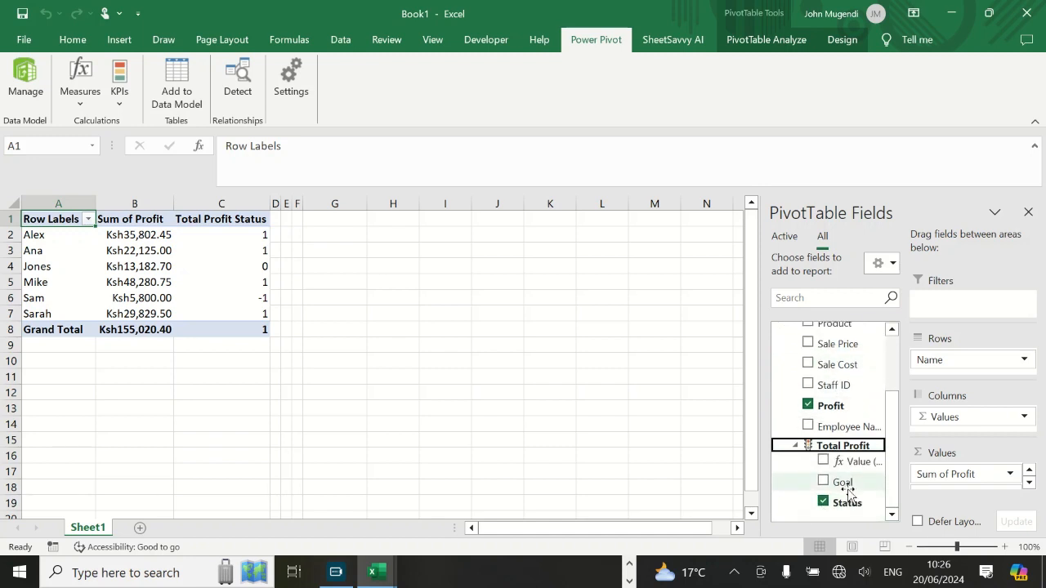
pyautogui.click(823, 483)
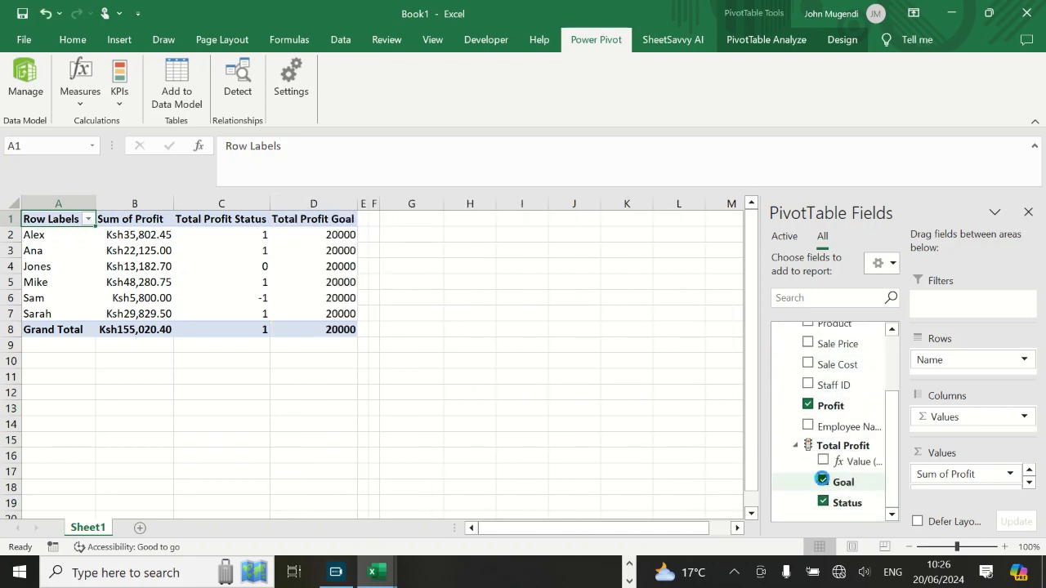
pyautogui.click(824, 482)
pyautogui.click(823, 462)
pyautogui.click(824, 461)
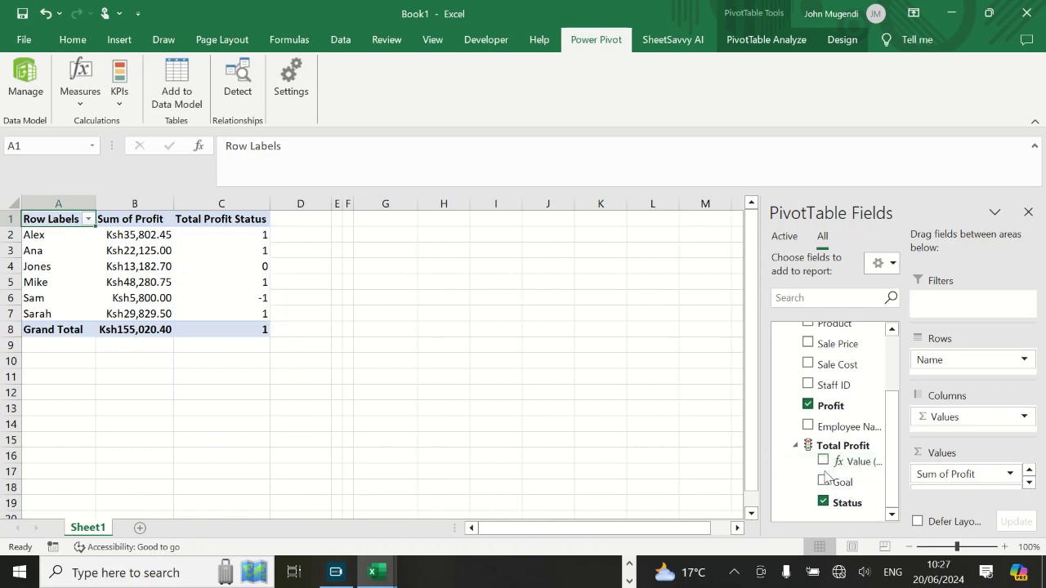
pyautogui.click(824, 482)
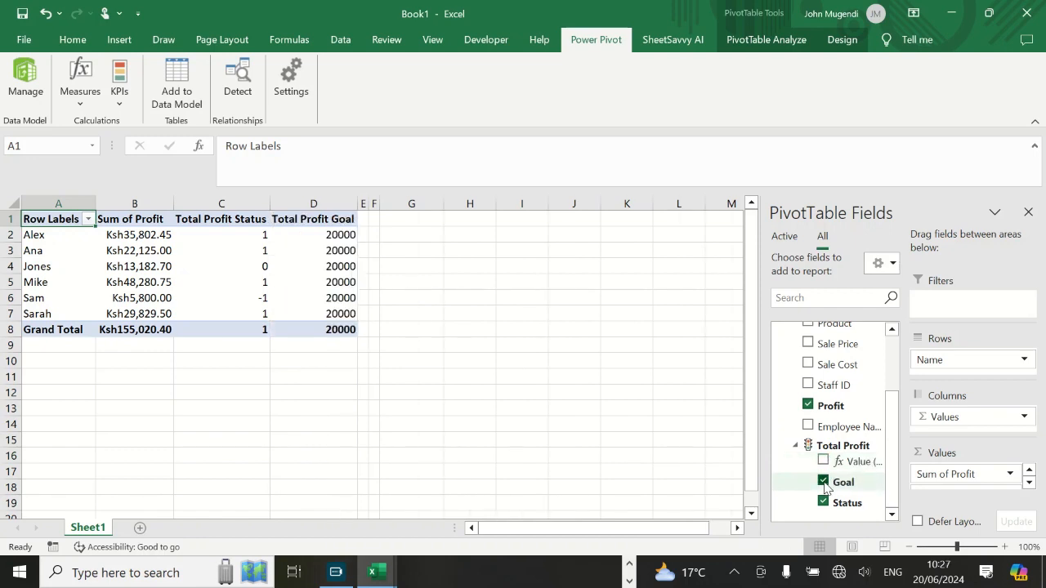
pyautogui.click(824, 482)
pyautogui.click(823, 502)
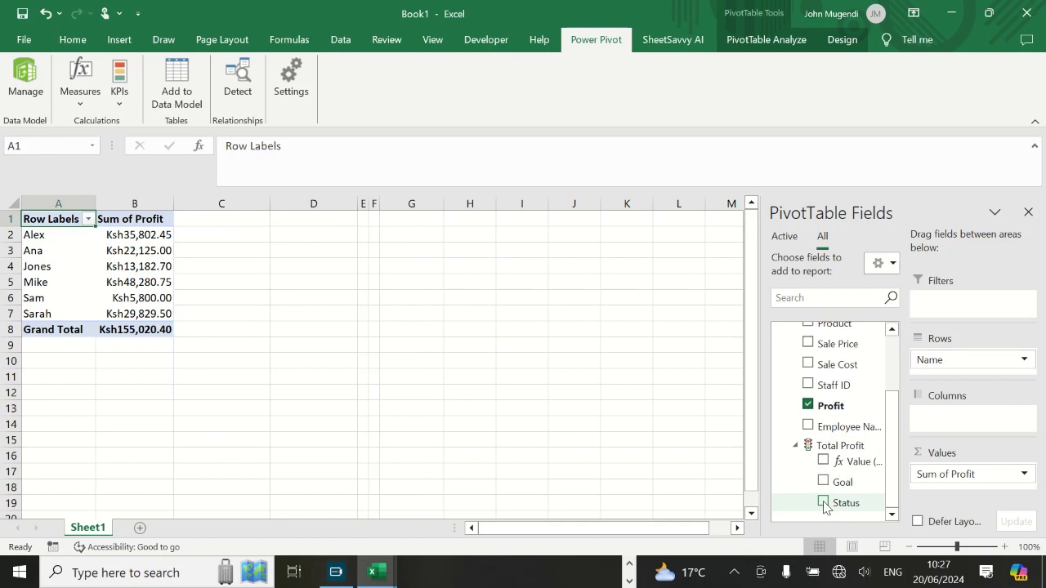
pyautogui.click(823, 503)
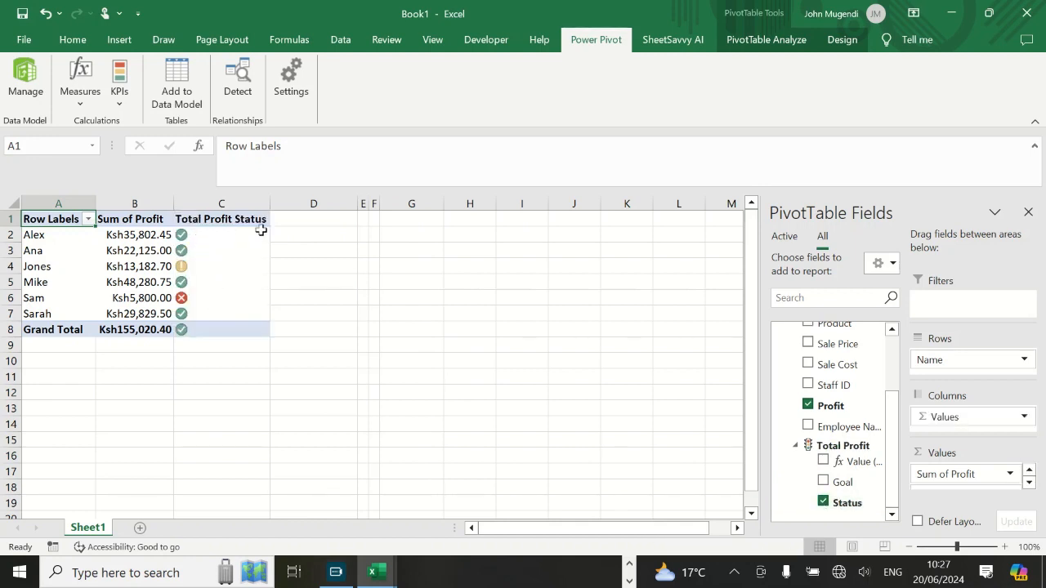
# Slightly widen columns A, B and C of the PivotTable sheet
pyautogui.moveTo(271, 200); pyautogui.dragTo(285, 201)
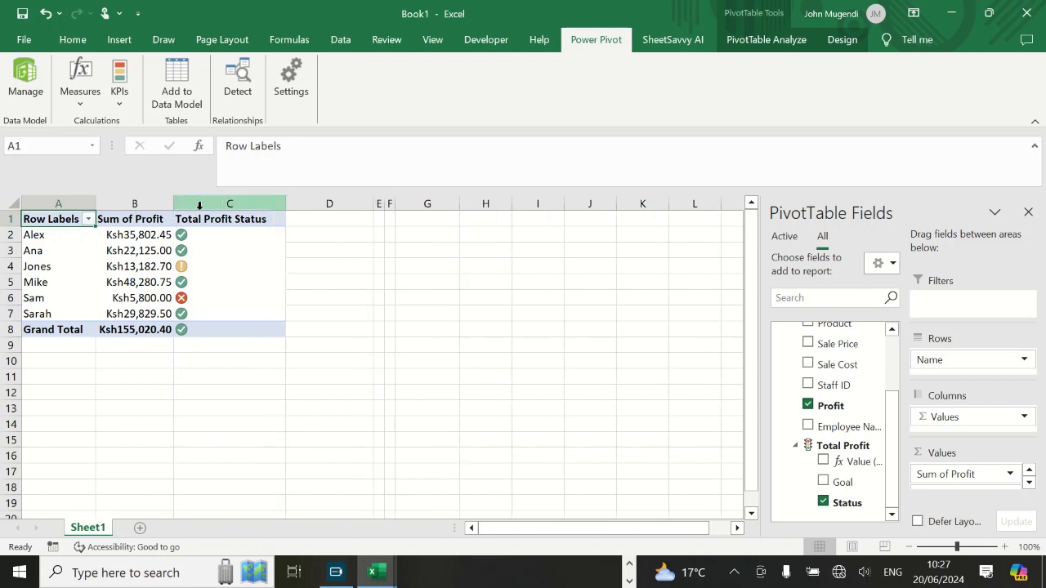
pyautogui.moveTo(175, 204); pyautogui.dragTo(197, 204)
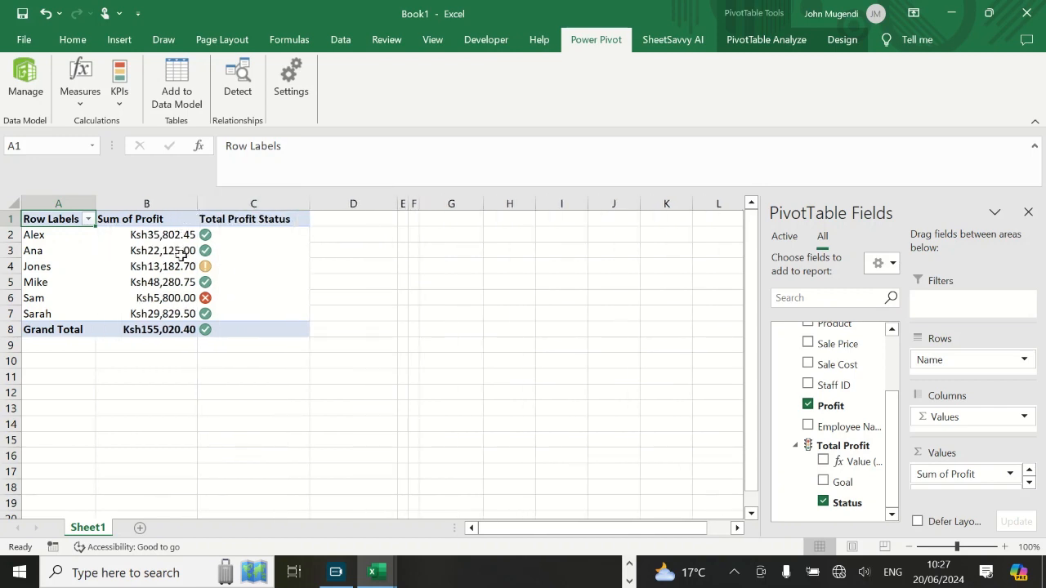
pyautogui.moveTo(96, 203); pyautogui.dragTo(99, 203)
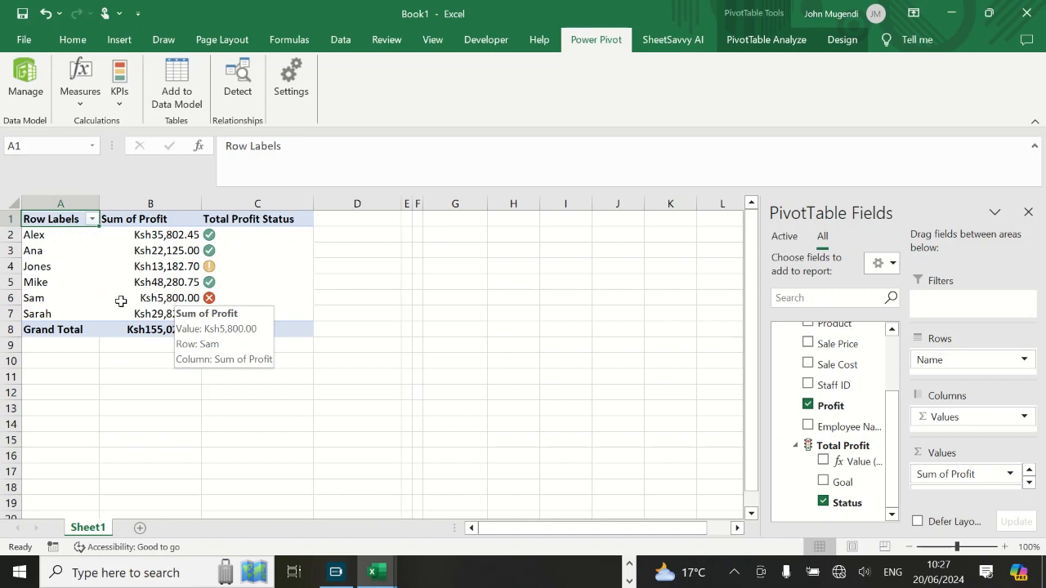
pyautogui.click(167, 270)
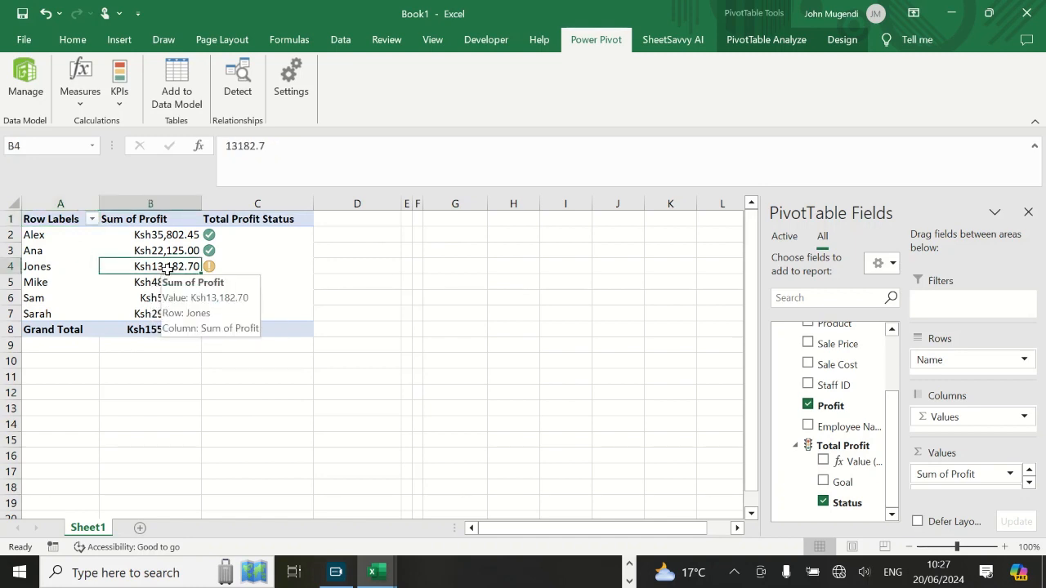
pyautogui.moveTo(210, 266)
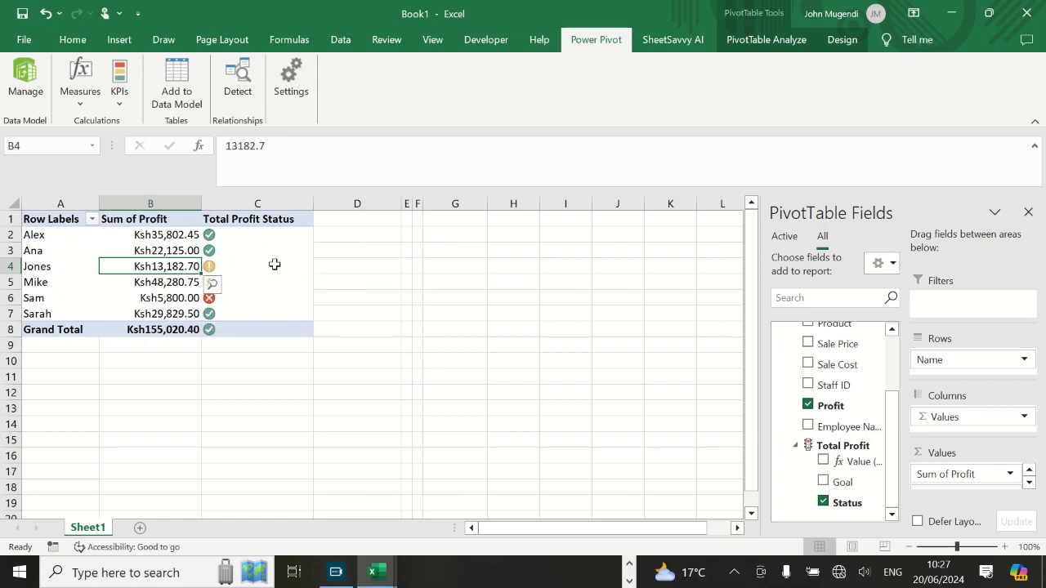
pyautogui.moveTo(279, 262)
pyautogui.click(341, 280)
# Insert a Clustered Bar PivotChart from the PivotTable and move it clear of the profit figures and status icons
pyautogui.click(139, 265)
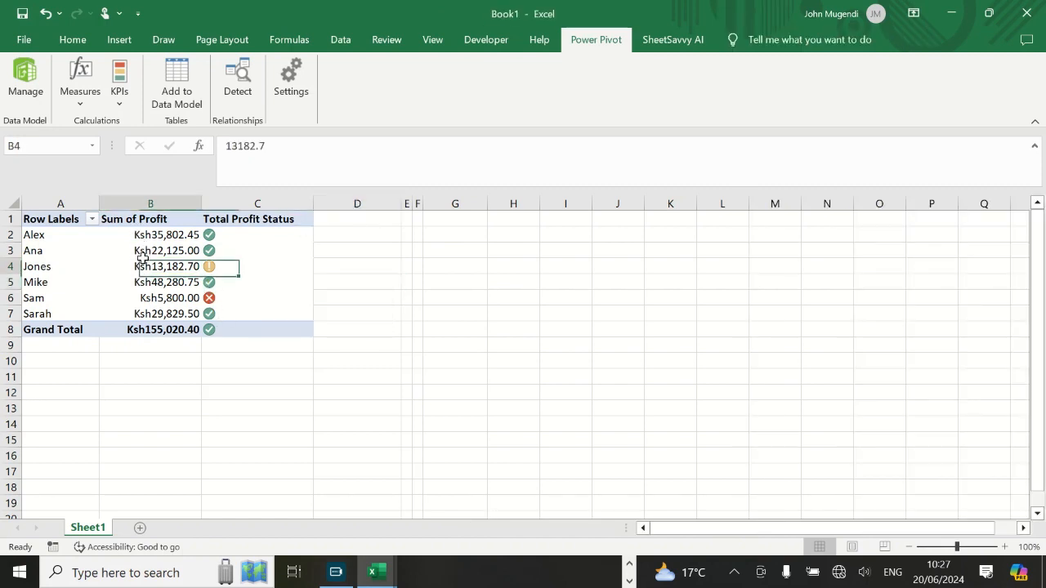
pyautogui.click(126, 40)
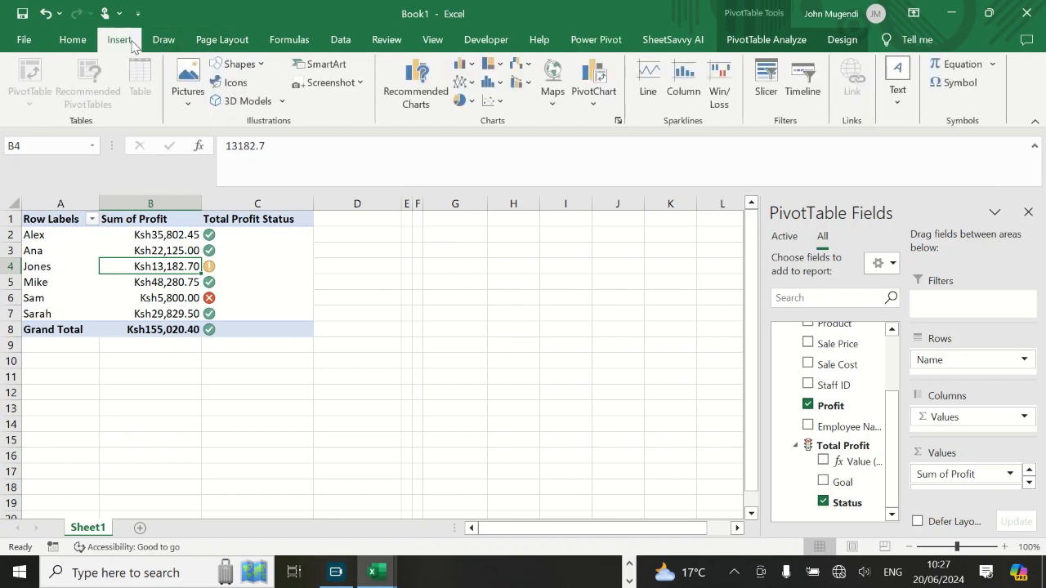
pyautogui.click(591, 102)
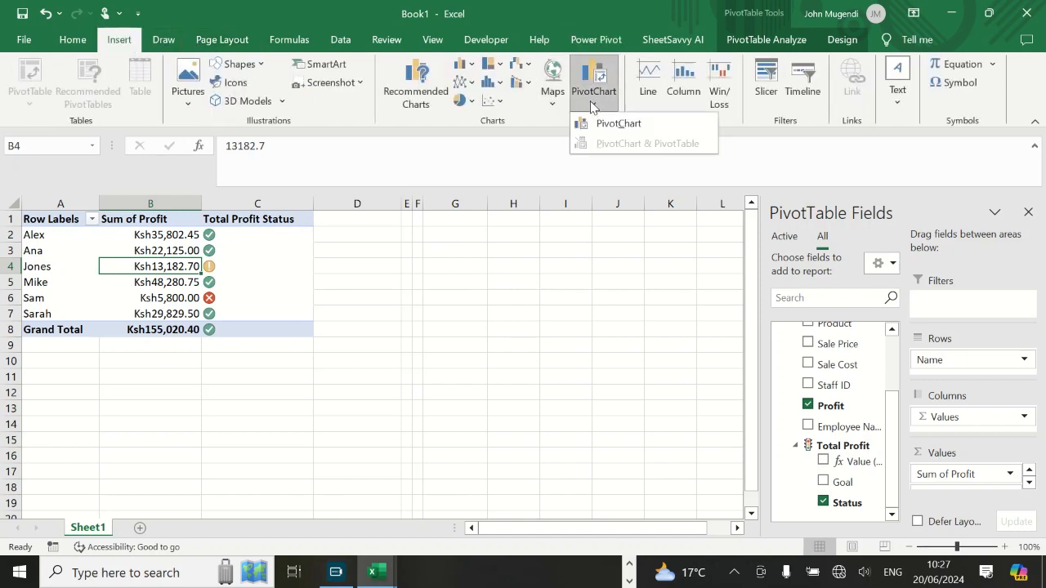
pyautogui.click(499, 83)
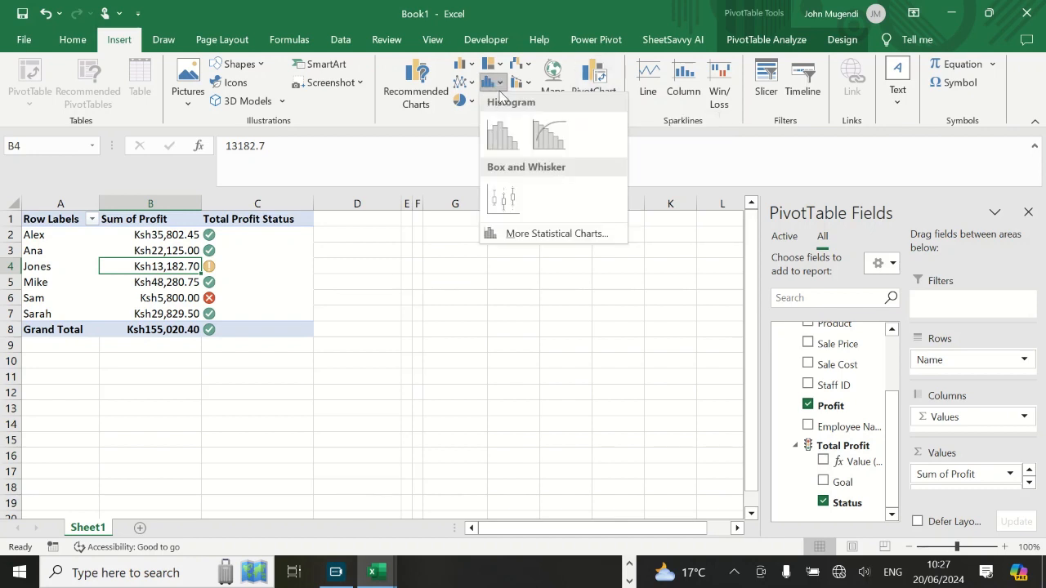
pyautogui.click(500, 65)
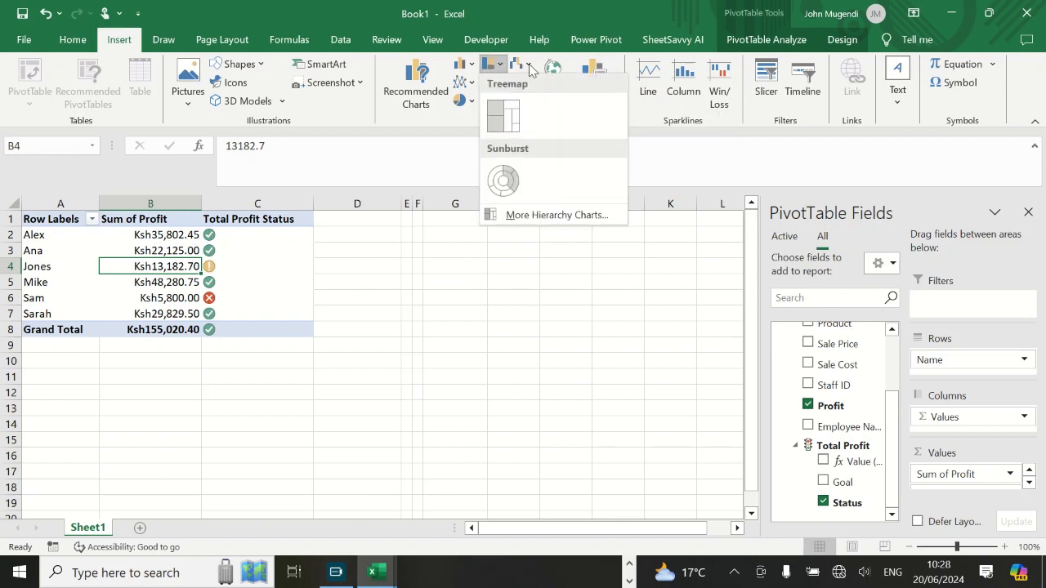
pyautogui.click(529, 65)
pyautogui.click(462, 64)
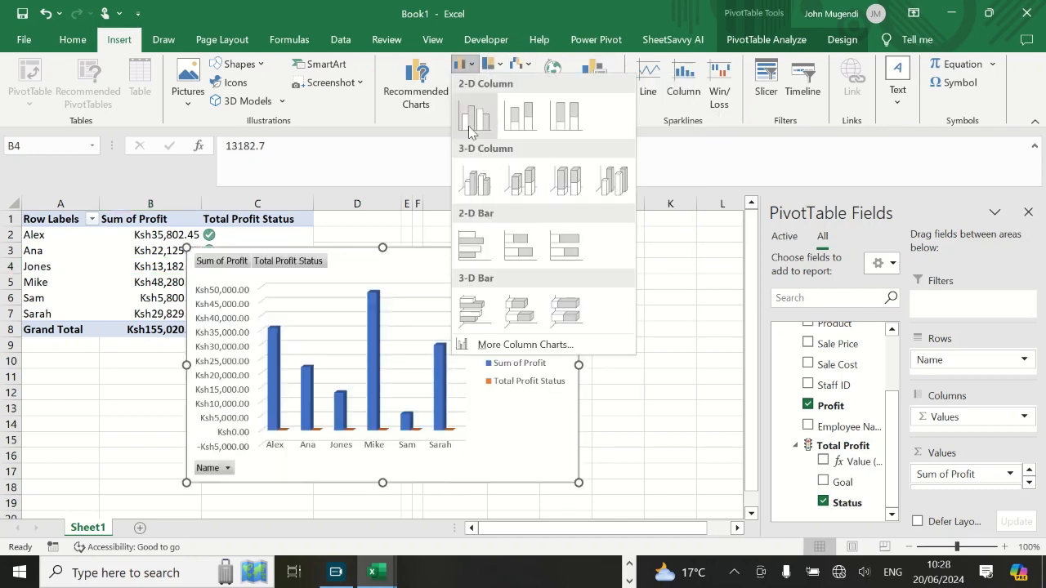
pyautogui.click(424, 79)
pyautogui.click(425, 82)
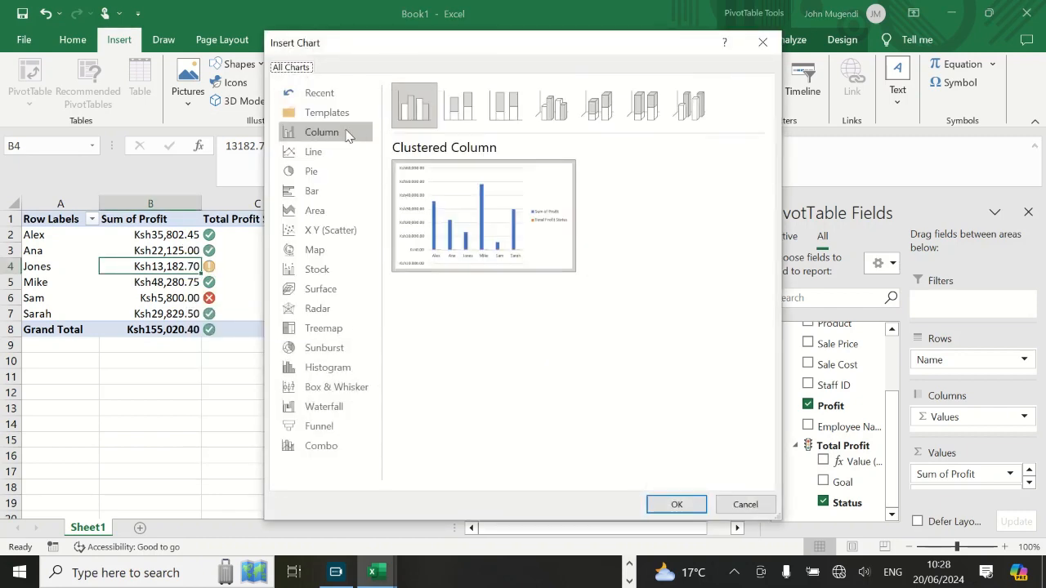
pyautogui.click(322, 195)
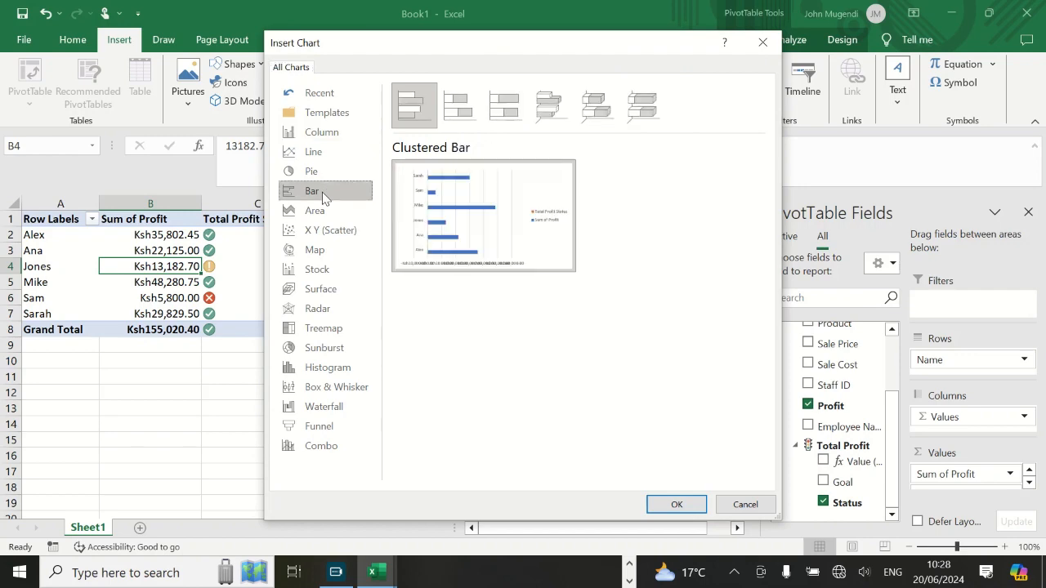
pyautogui.click(675, 504)
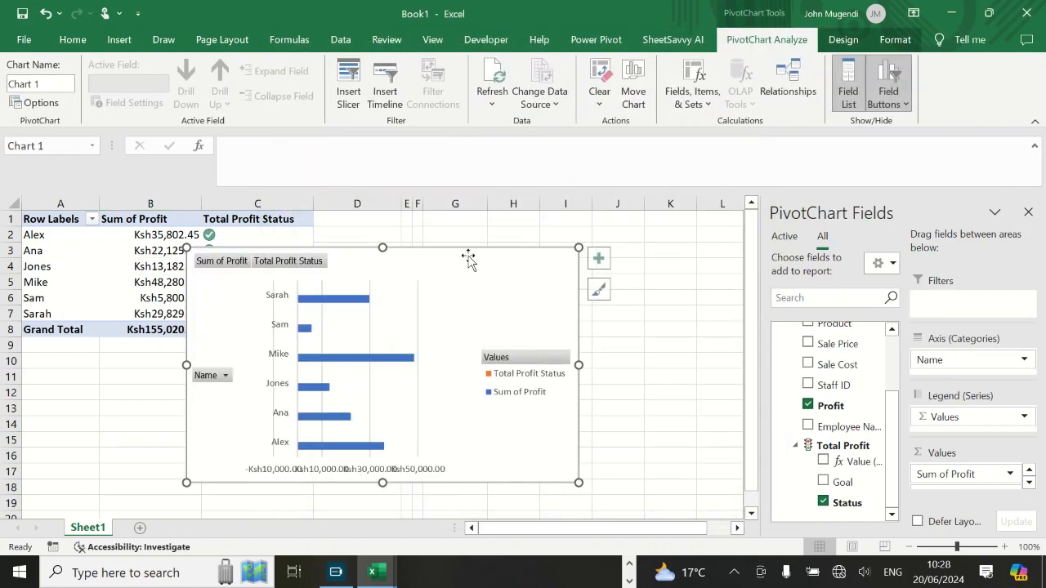
pyautogui.moveTo(470, 255); pyautogui.dragTo(550, 249)
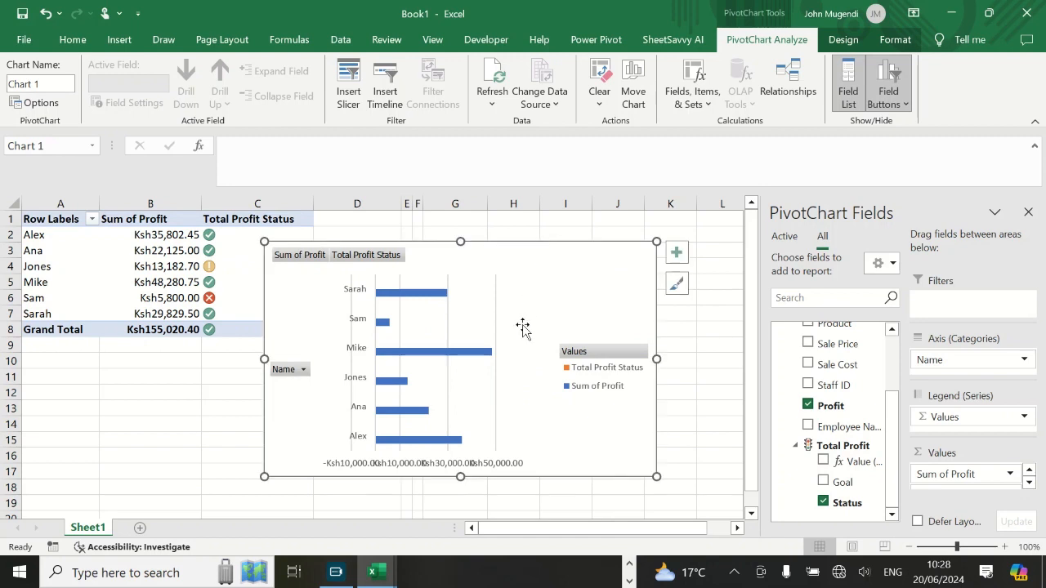